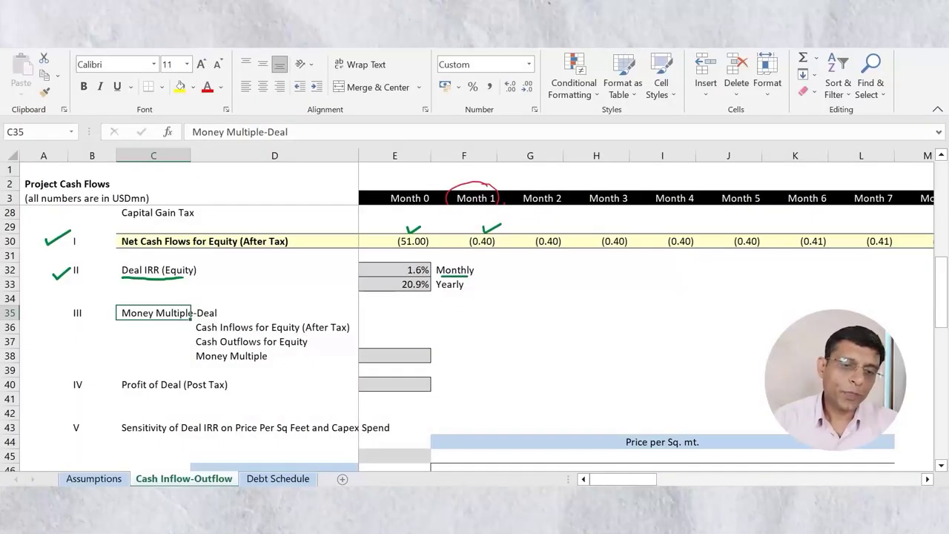
Examine the Net Cash Flows for Equity (After Tax) row across the months for its negative and positive amounts
left_click(274, 327)
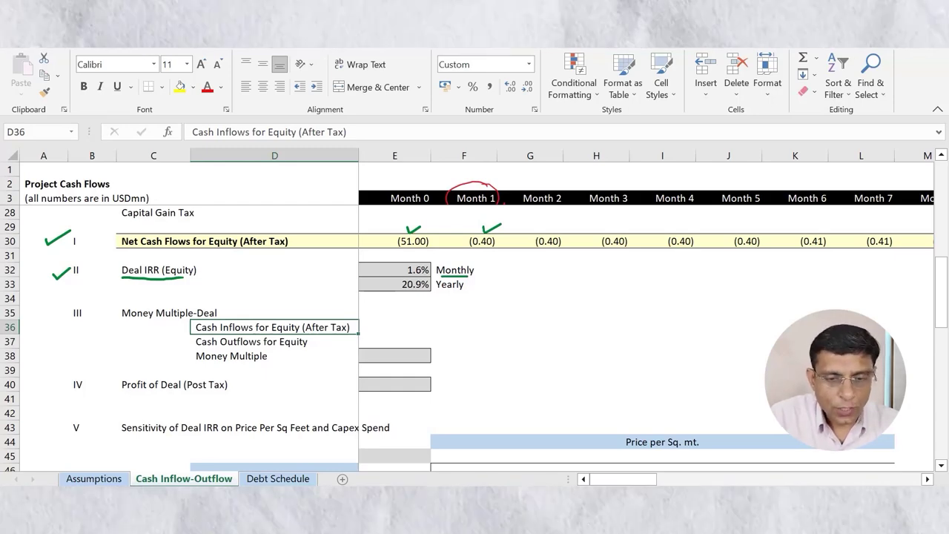
left_click(395, 327)
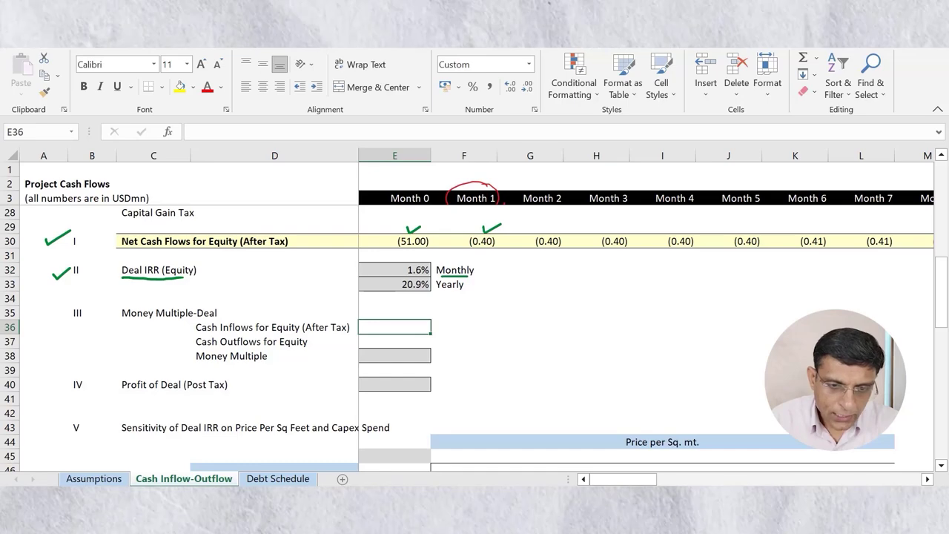
left_click(274, 241)
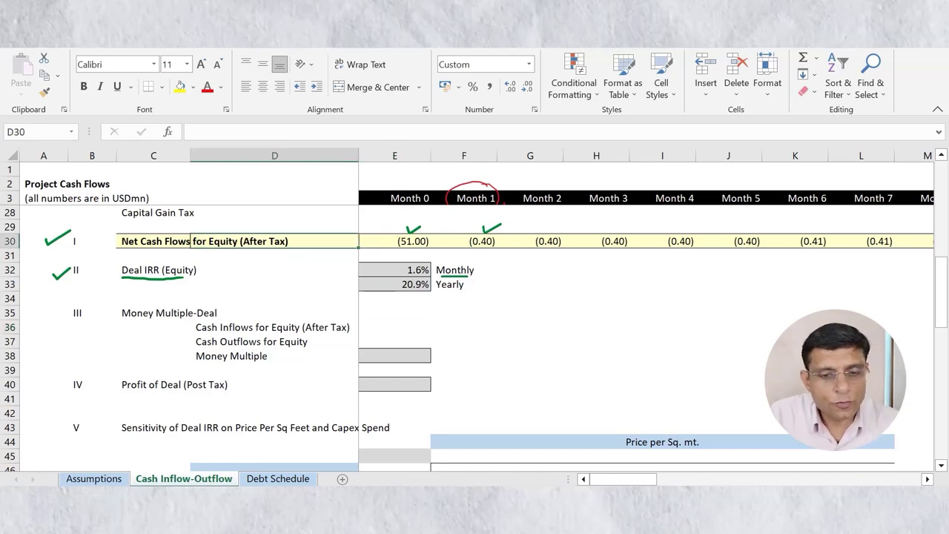
left_click(395, 241)
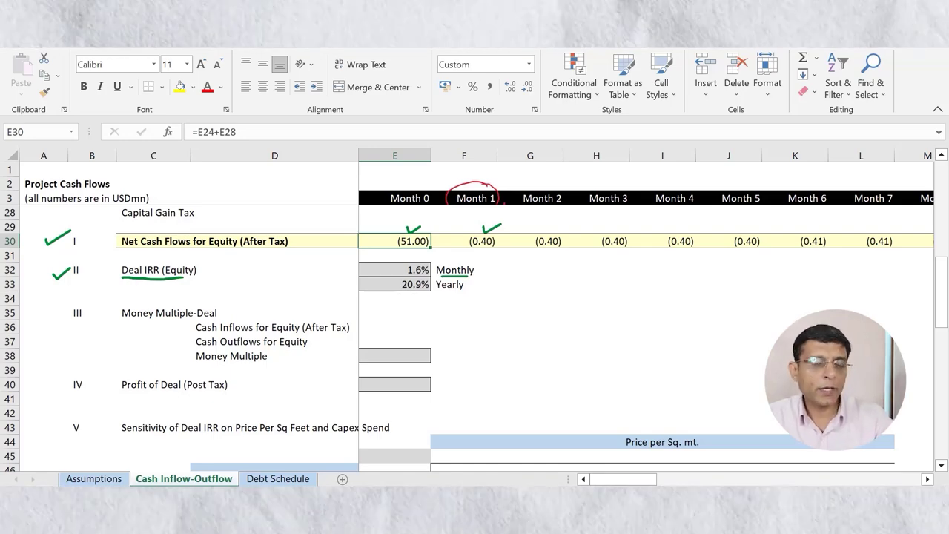
key("Right")
key("Right")
key("Right")
key("Right")
key("Right")
key("Right")
key("Right")
key("Right")
key("Right")
key("Right")
key("Right")
key("Right")
key("Right")
key("Right")
key("Right")
key("Right")
key("Right")
key("Right")
key("Right")
key("Right")
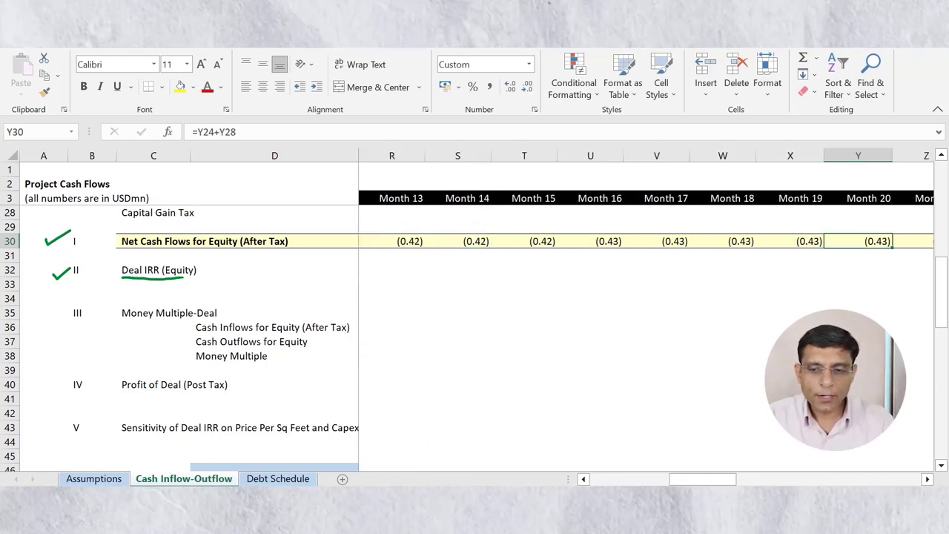
key("Left")
key("Left")
key("Left")
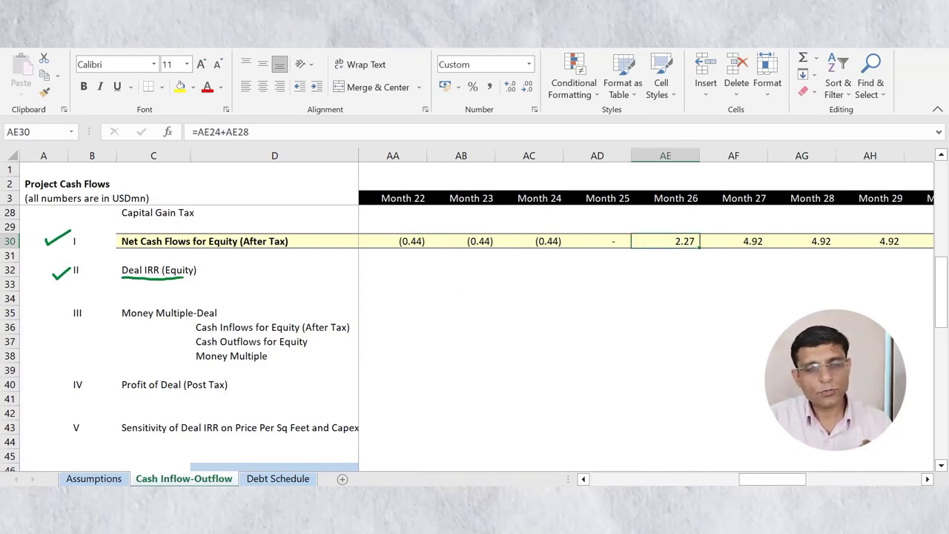
key("Down")
key("Down")
key("Down")
key("Down")
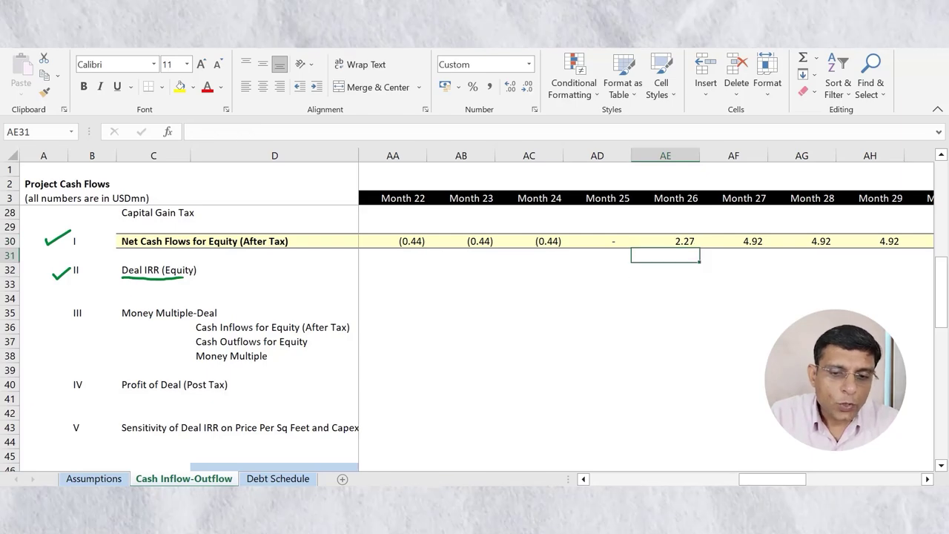
key("Left")
key("Left")
key("Left")
key("Left")
key("Left")
key("Left")
key("Left")
key("Left")
key("Left")
key("Left")
key("Left")
key("Left")
key("Left")
key("Left")
key("Left")
key("Left")
key("Left")
key("Left")
key("Left")
key("Left")
key("Left")
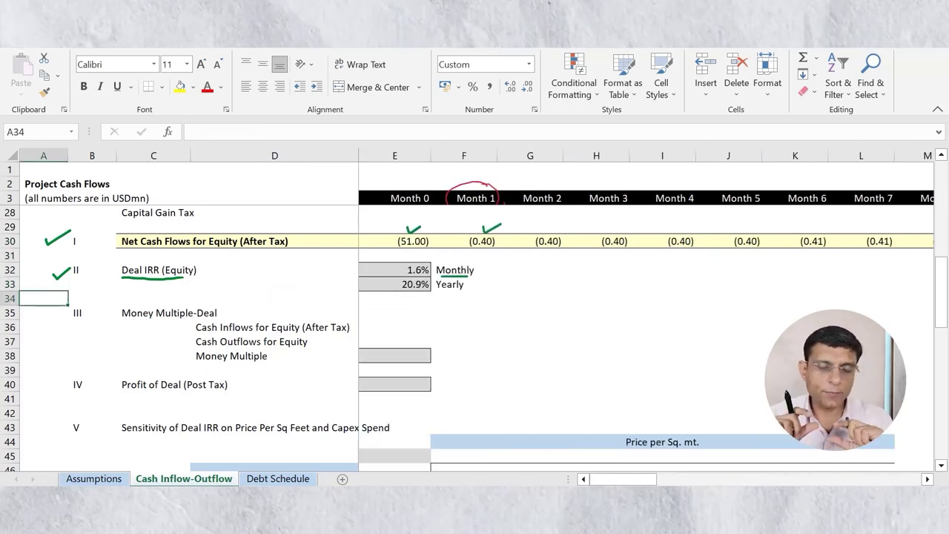
Calculate Cash Inflows for Equity (After Tax) in E36 with =SUMIF(E30:BA30,">0",E30:BA30)
left_click(395, 327)
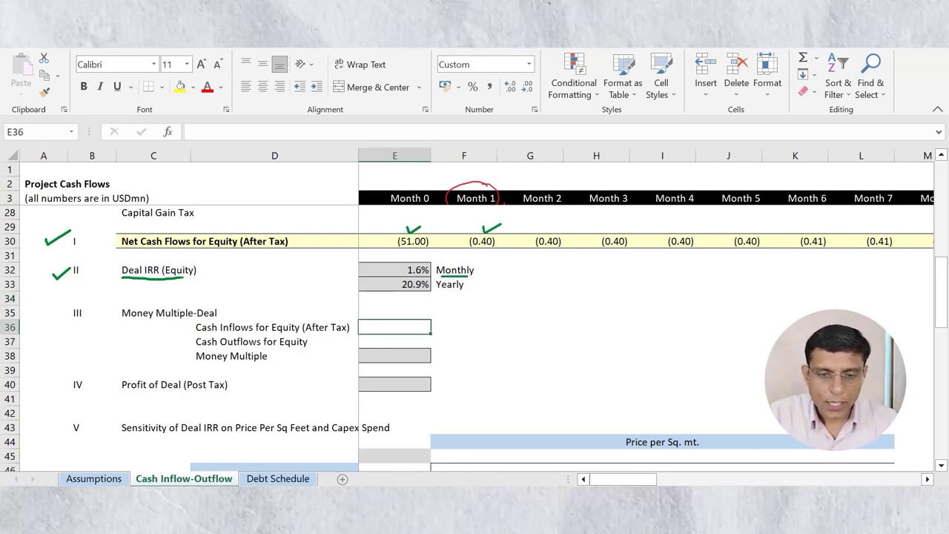
type("=")
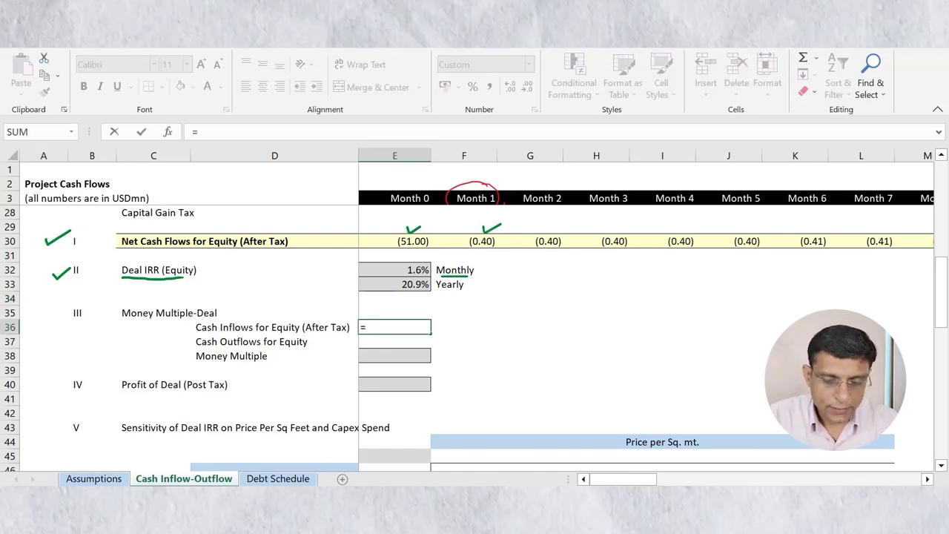
type("sumif")
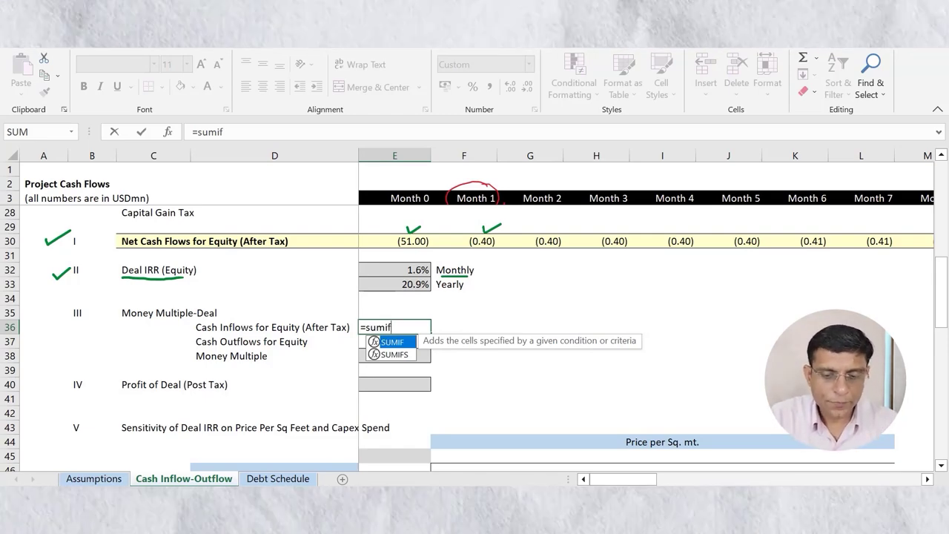
type("(")
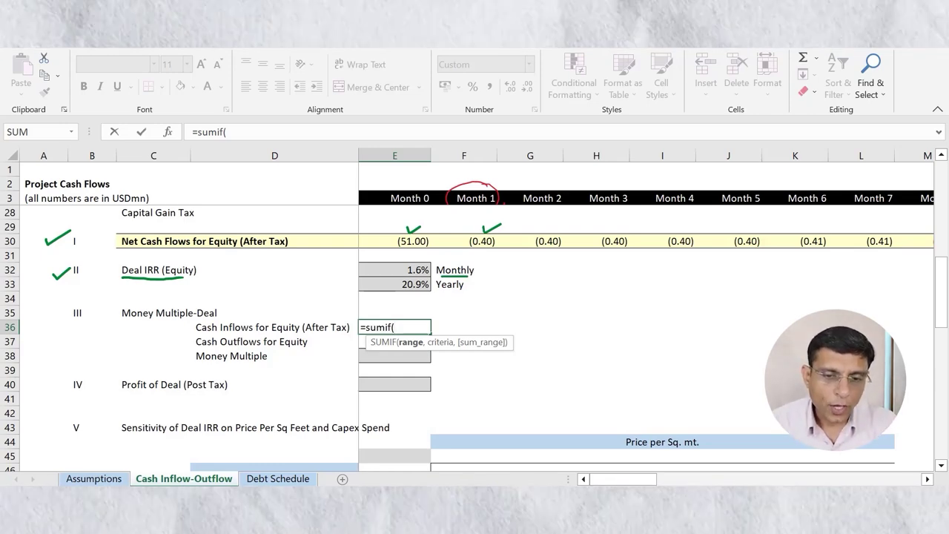
left_click(394, 241)
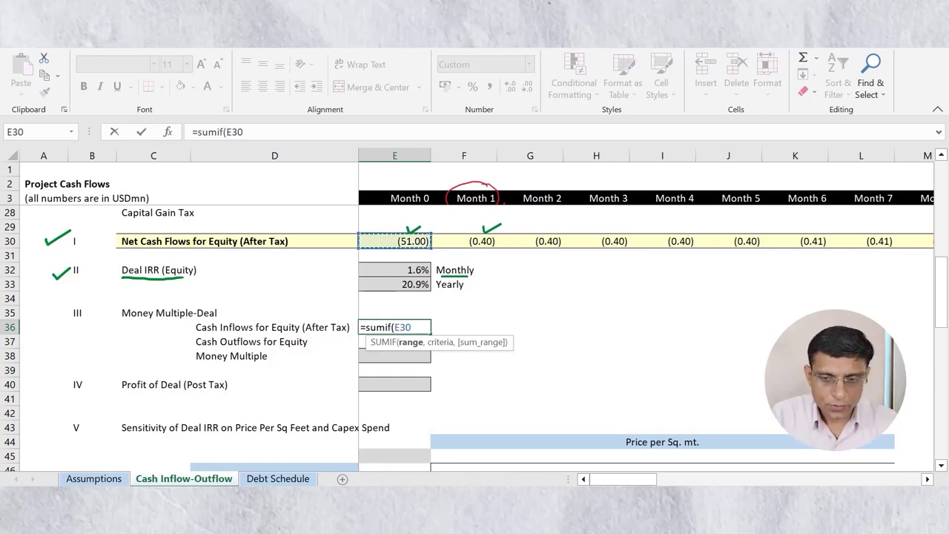
key("ctrl+shift+Right")
key("ctrl+shift+Right")
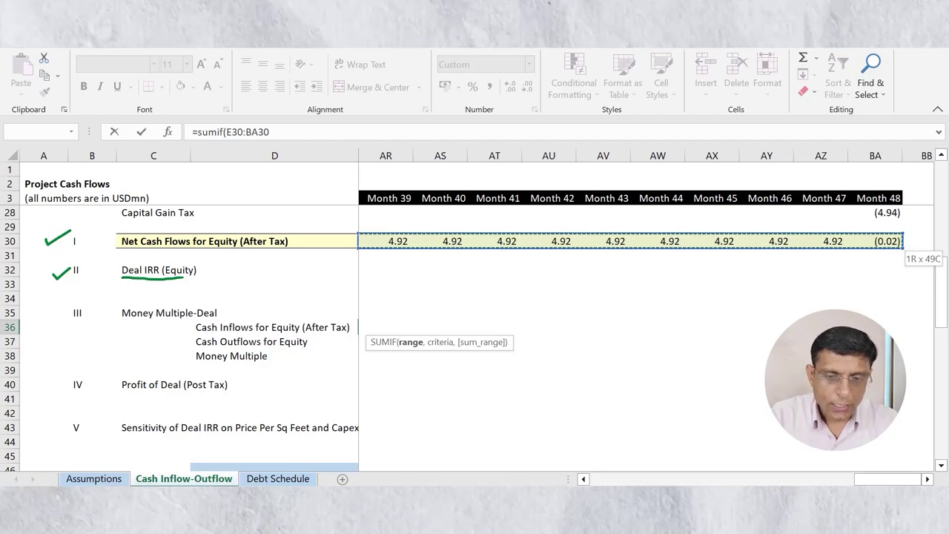
type(",")
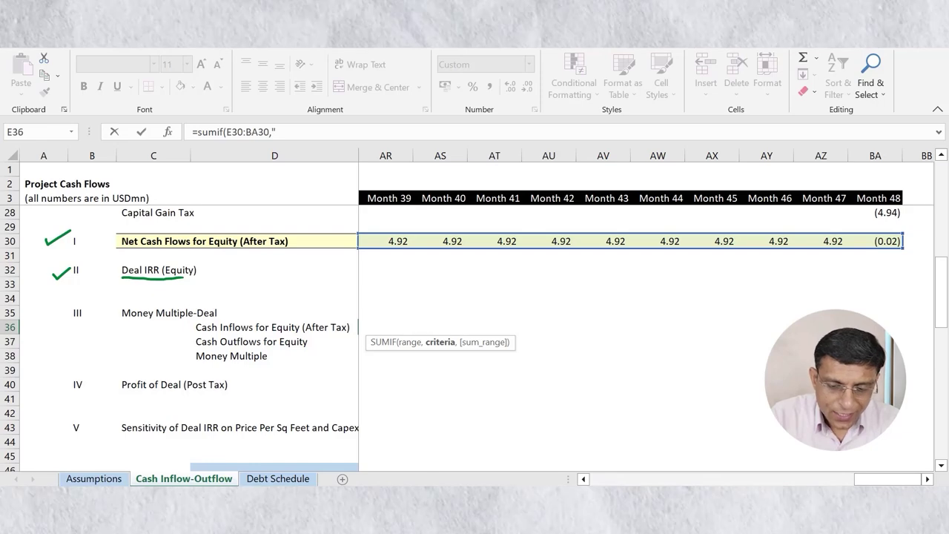
type("0")
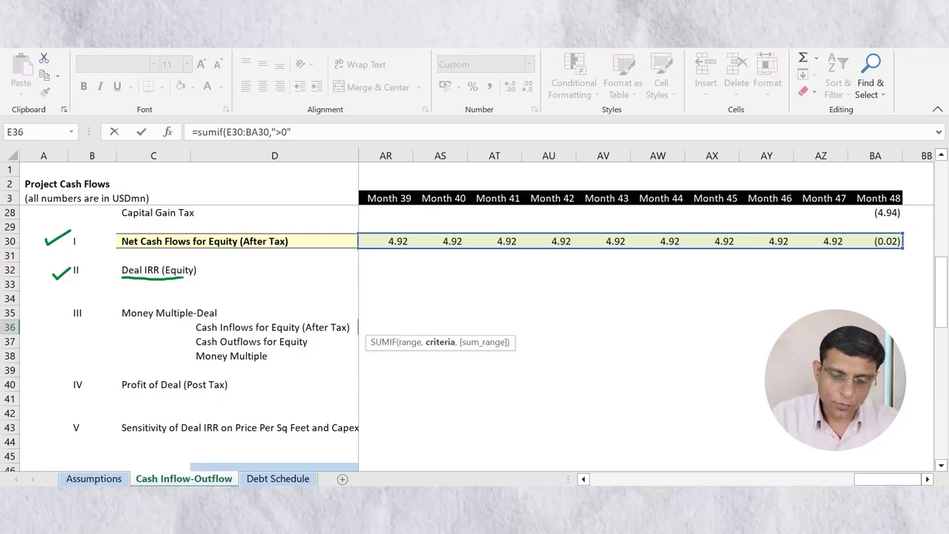
type("\",")
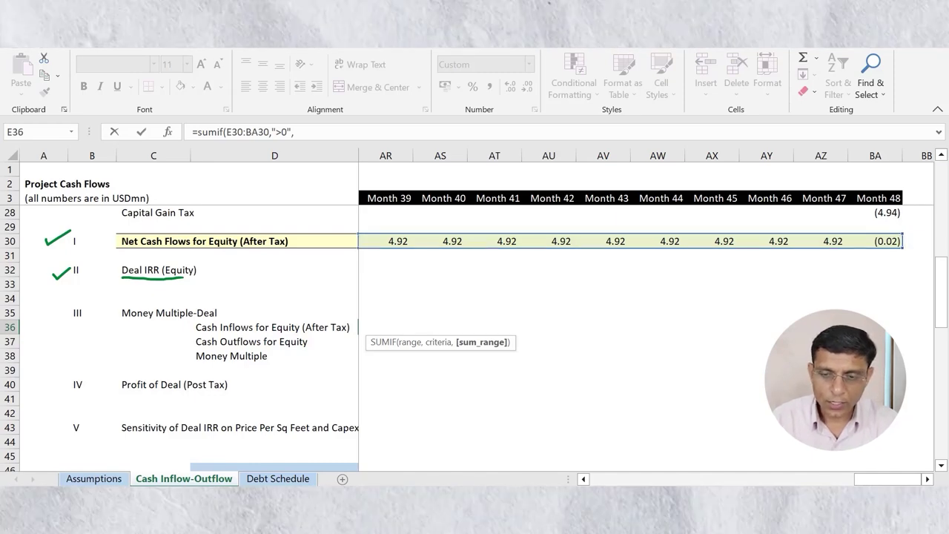
left_click(876, 240)
key("ctrl+shift+Left")
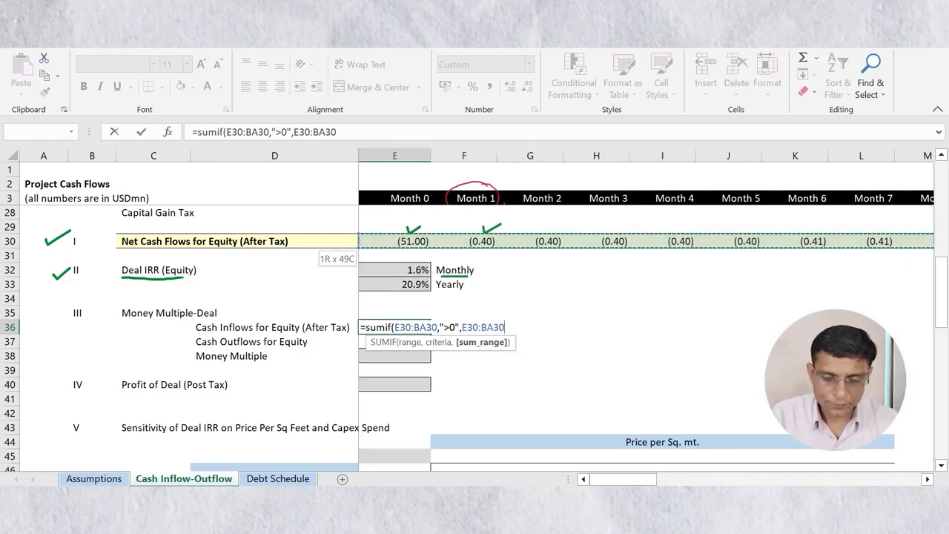
type(")")
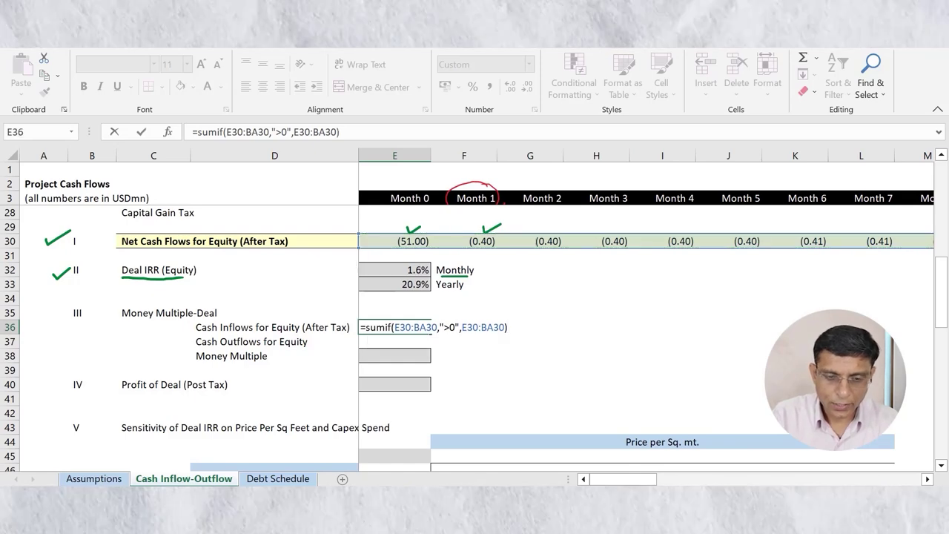
key("Return")
key("Up")
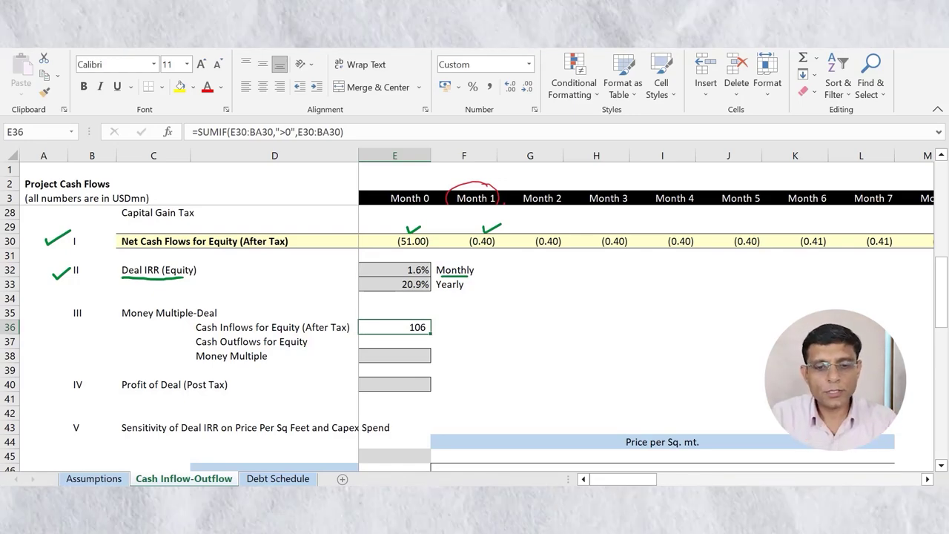
Label the cash inflows amount with the unit "USD ml" in F36
key("Right")
type("USD ml")
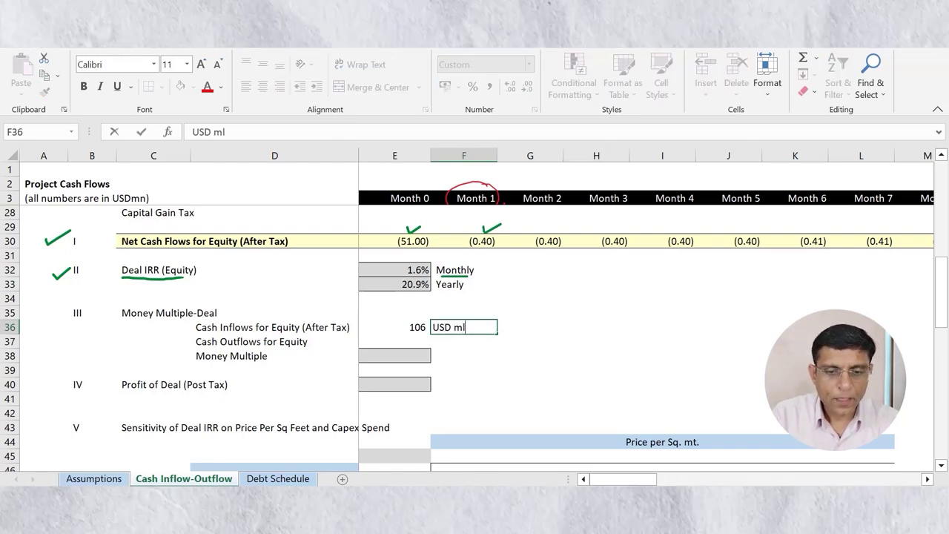
key("Return")
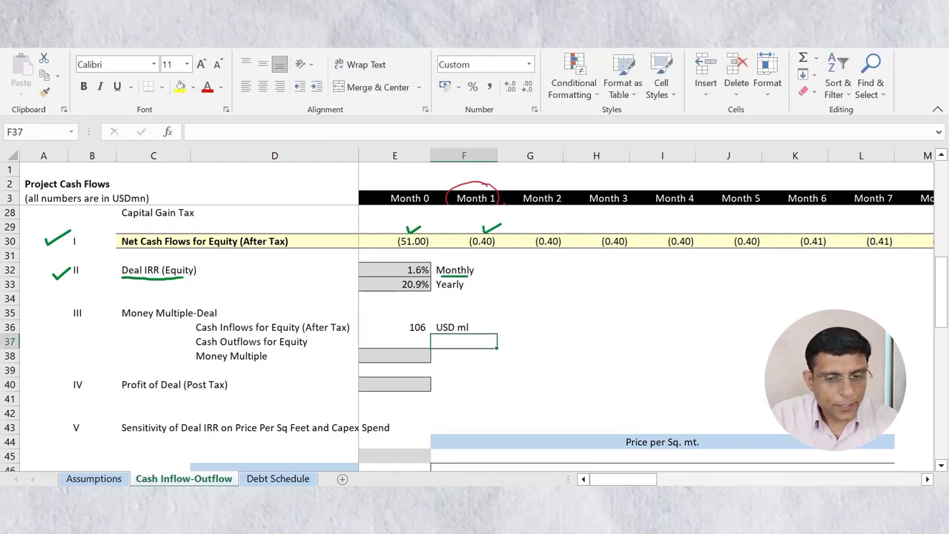
Review the range, criteria and sum range arguments of the SUMIF formula in E36
key("Up")
key("Left")
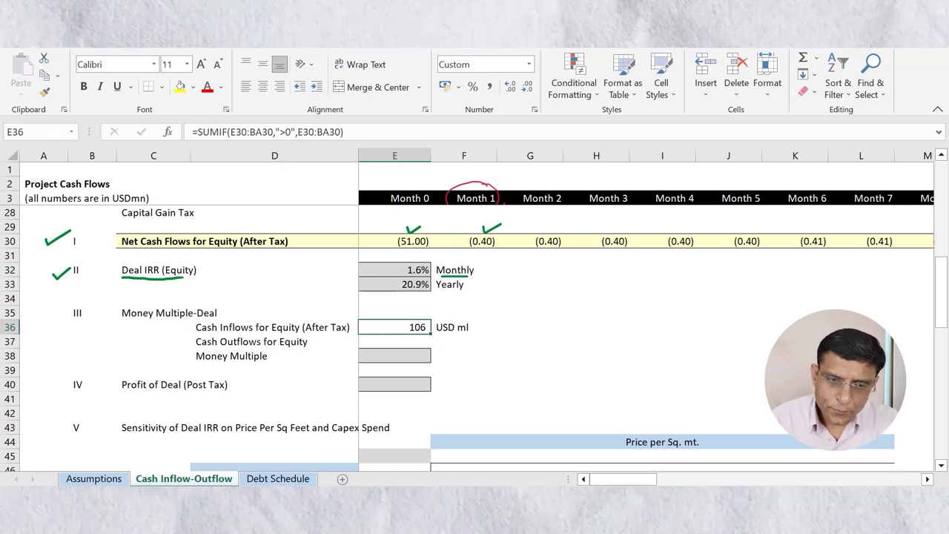
left_click_drag(231, 132, 273, 132)
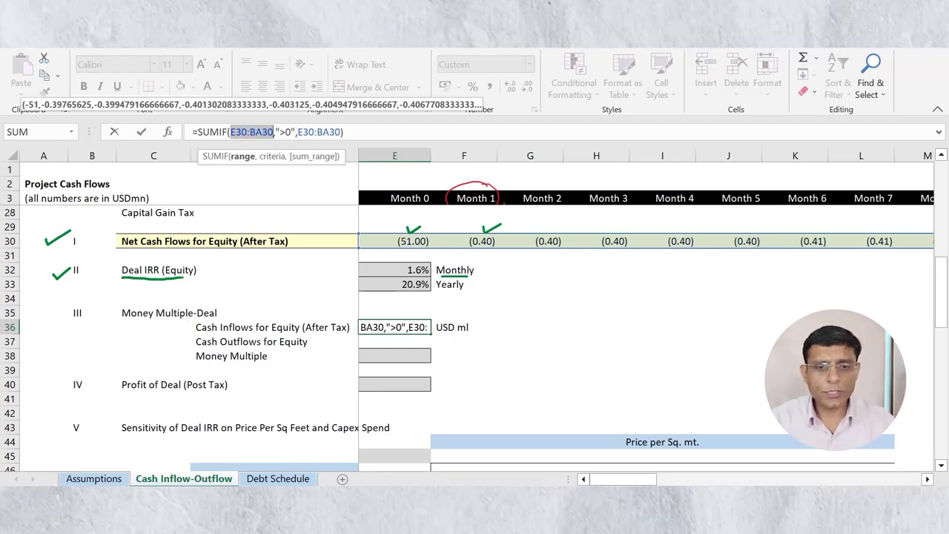
key("Escape")
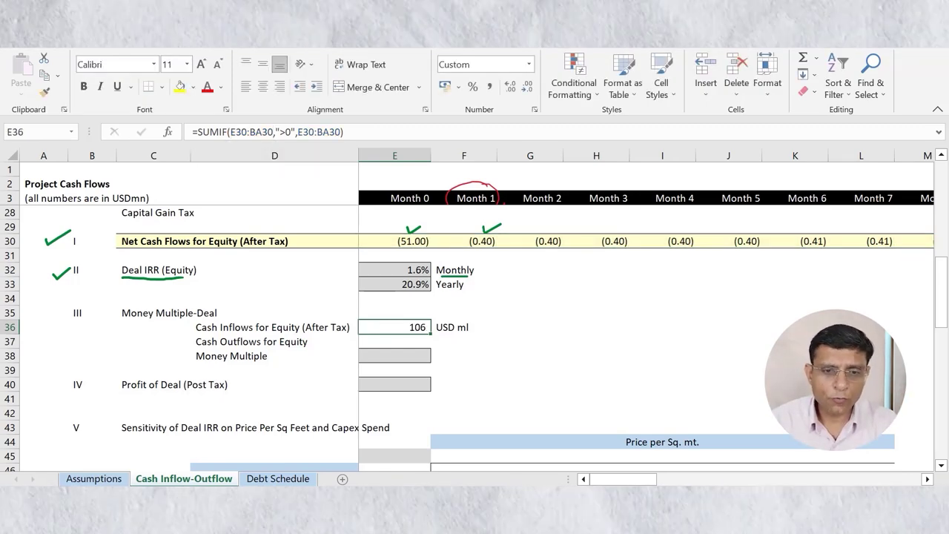
left_click_drag(230, 132, 274, 132)
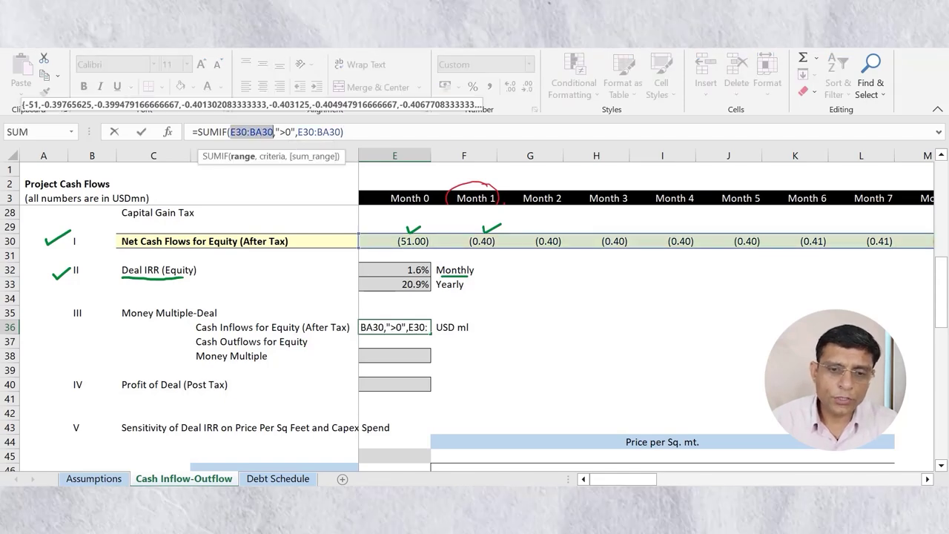
left_click_drag(296, 132, 273, 132)
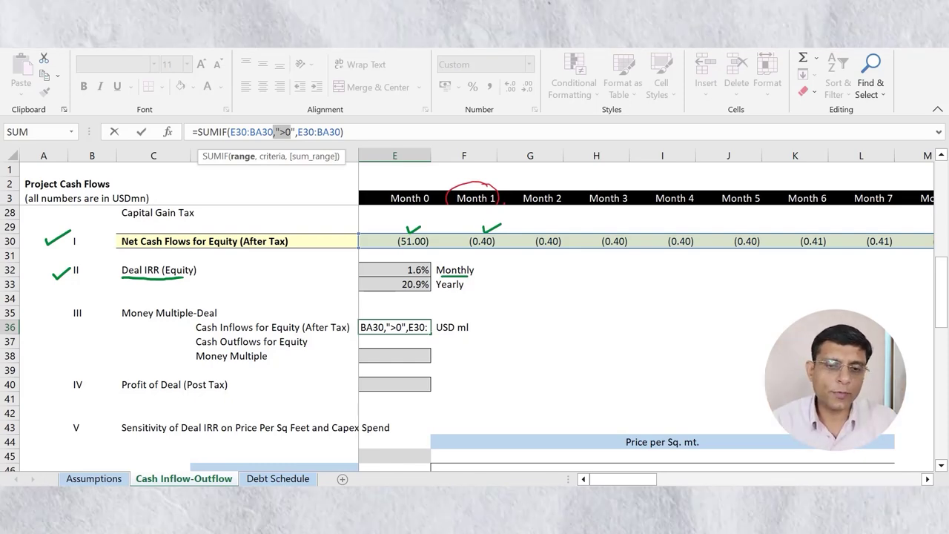
left_click(297, 132)
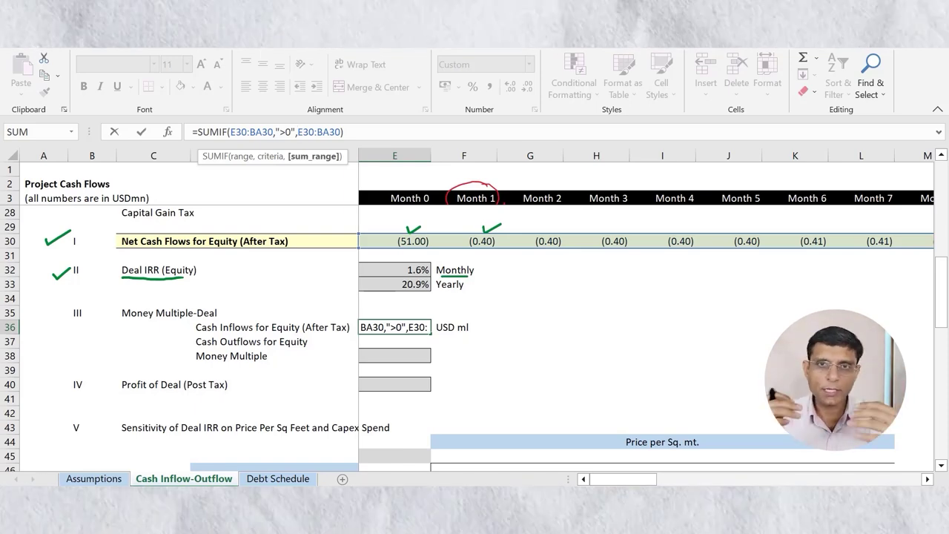
left_click_drag(236, 132, 269, 132)
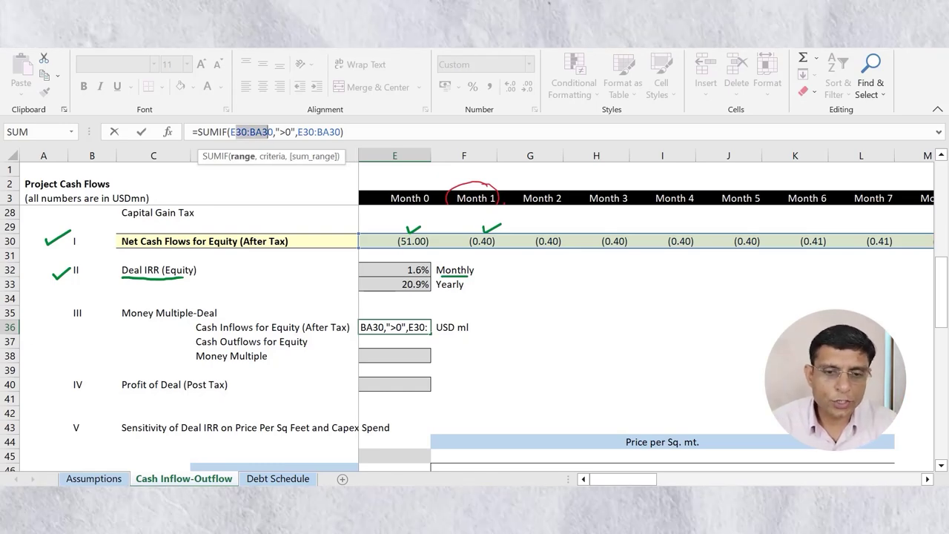
left_click_drag(298, 132, 329, 132)
key("ctrl+Return")
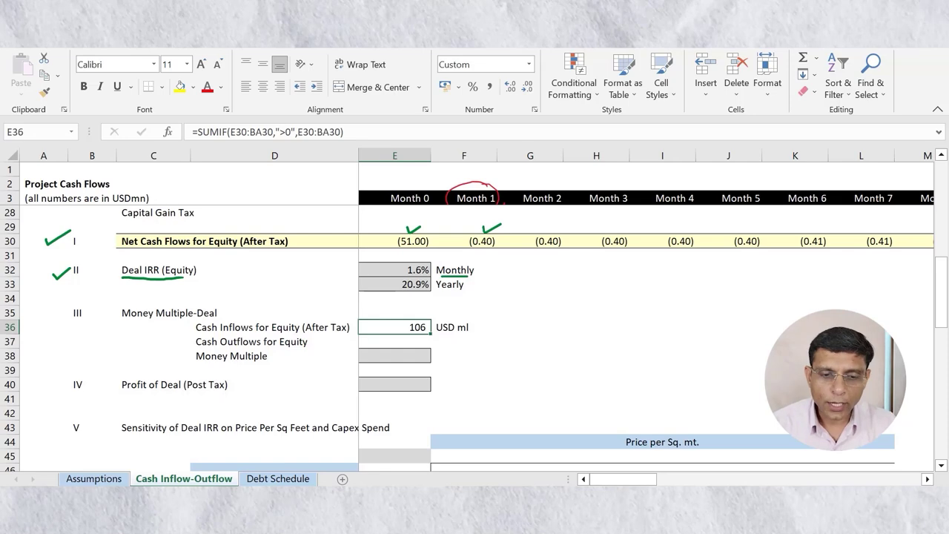
Calculate Cash Outflows for Equity in E37 with =SUMIF(E30:BA30,"<0",E30:BA30)
left_click(274, 342)
left_click(394, 341)
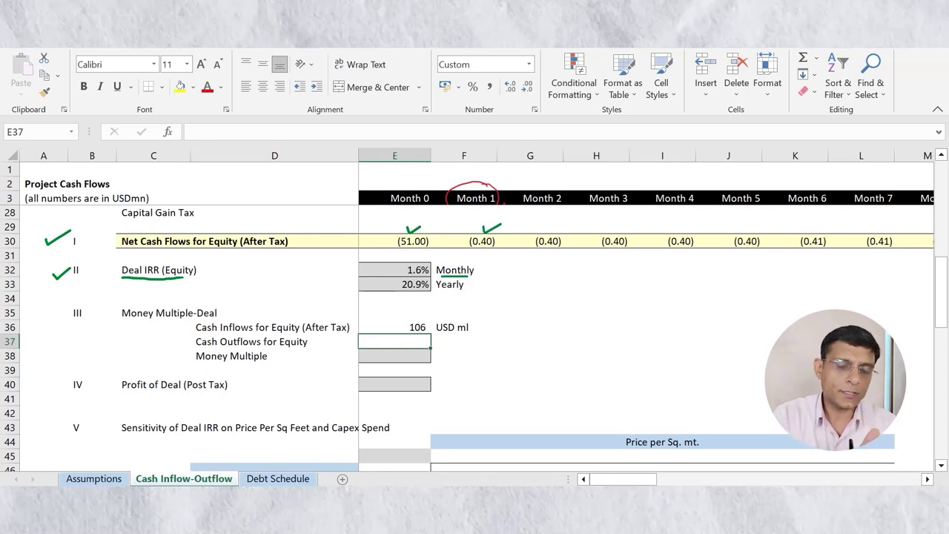
type("=s")
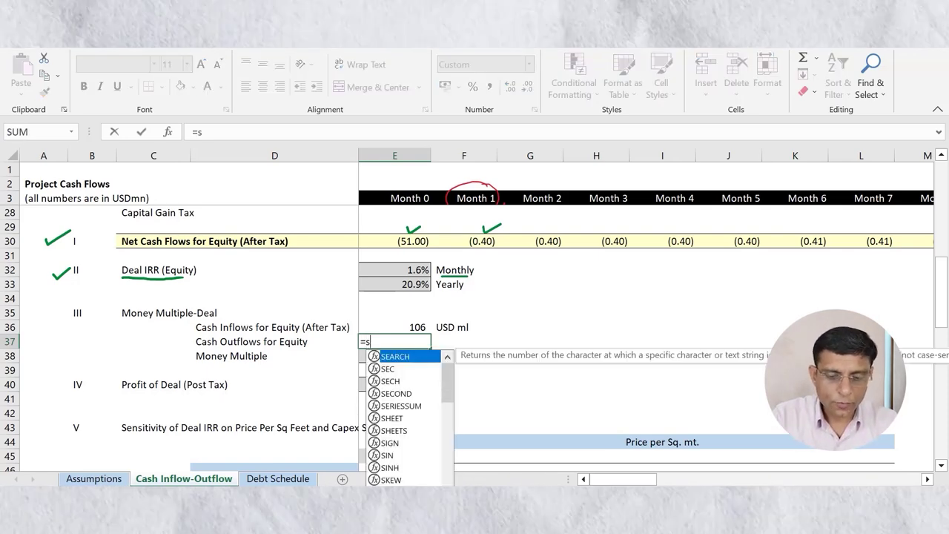
type("umif(")
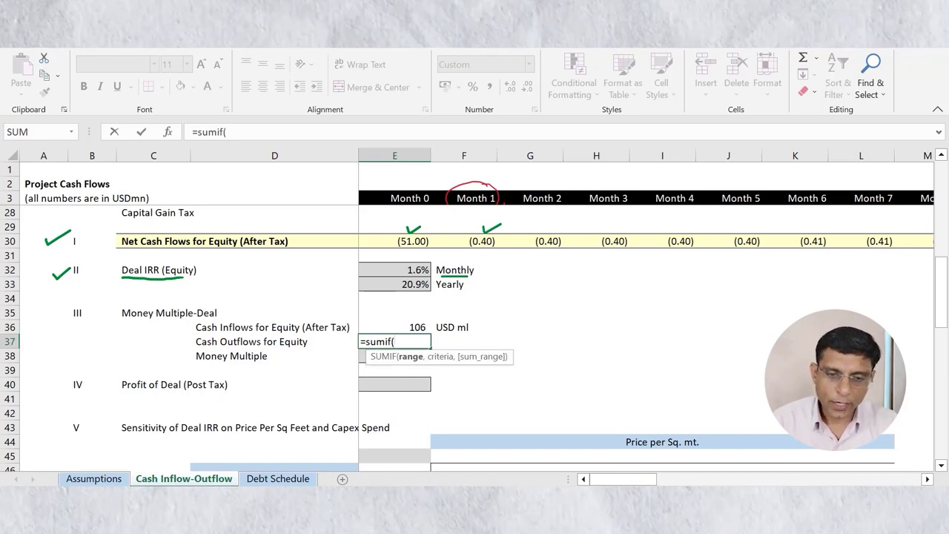
left_click(395, 241)
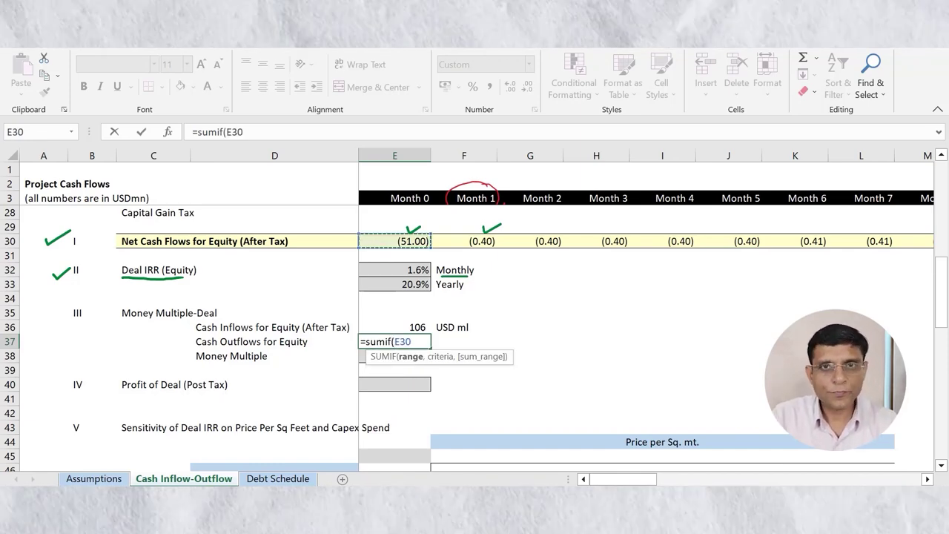
key("ctrl+shift+Right")
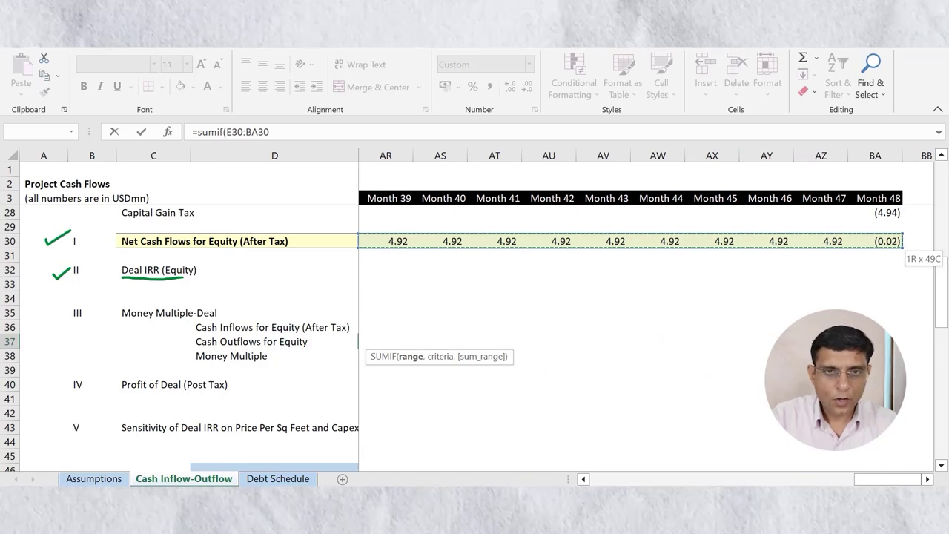
type(",\"<")
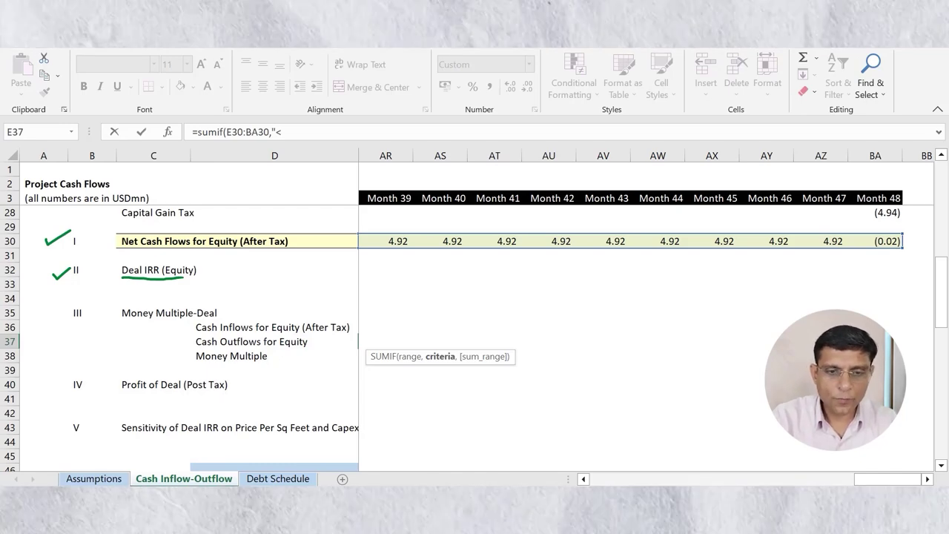
type("0")
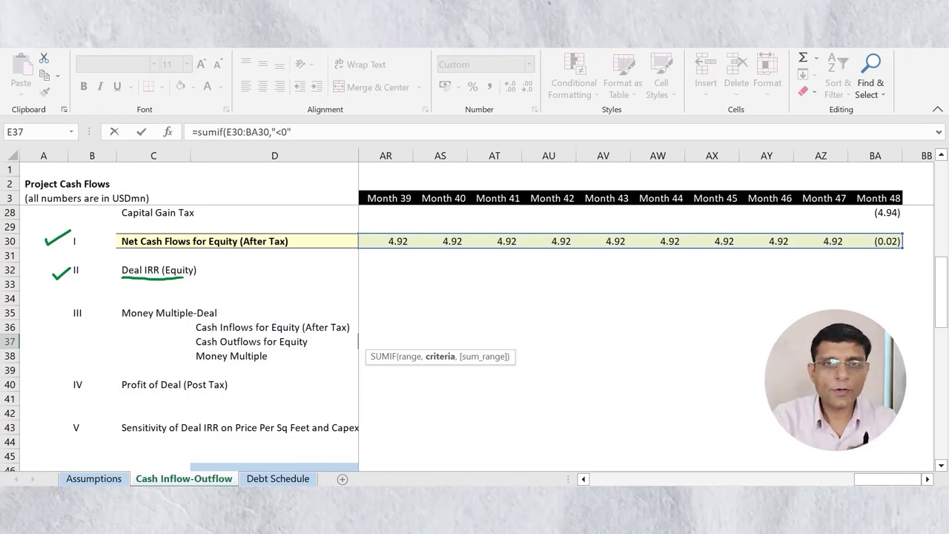
type(",")
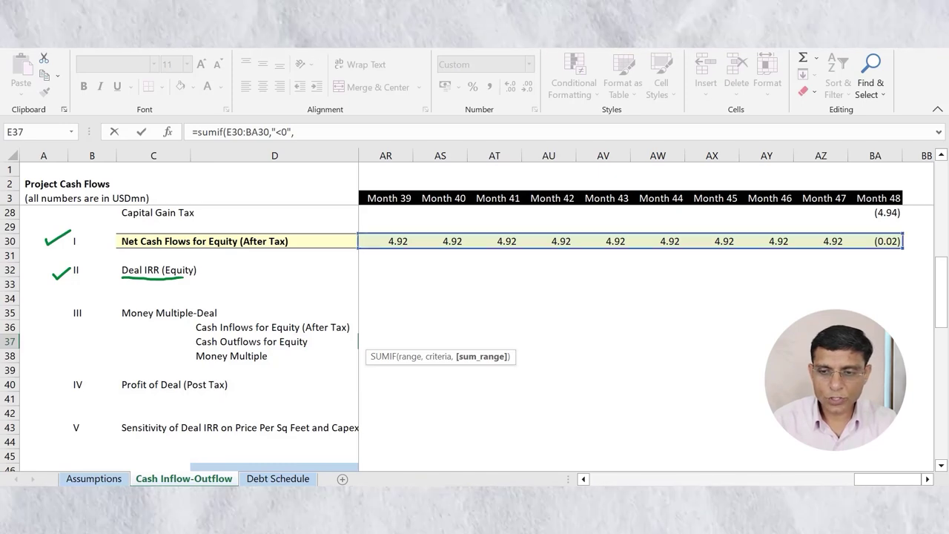
left_click(876, 241)
key("ctrl+shift+Left")
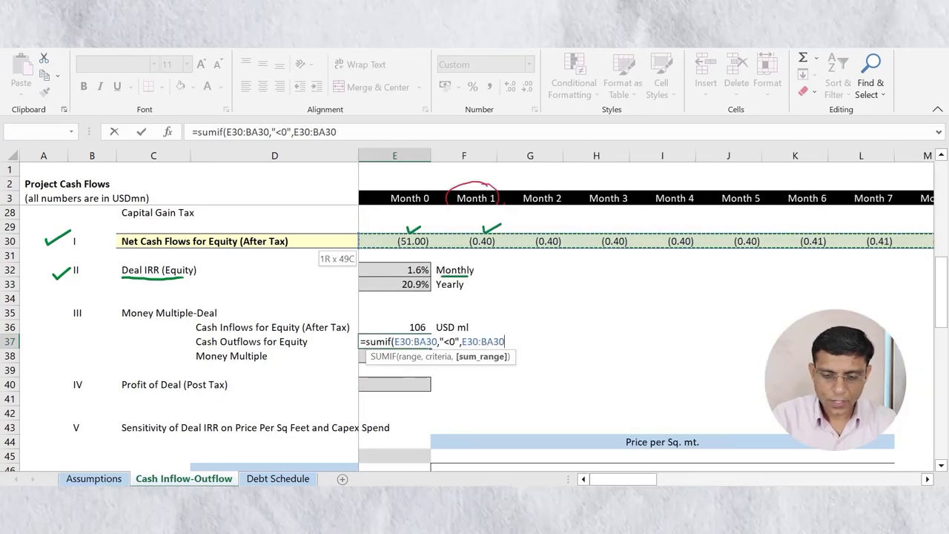
type(")")
key("ctrl+Return")
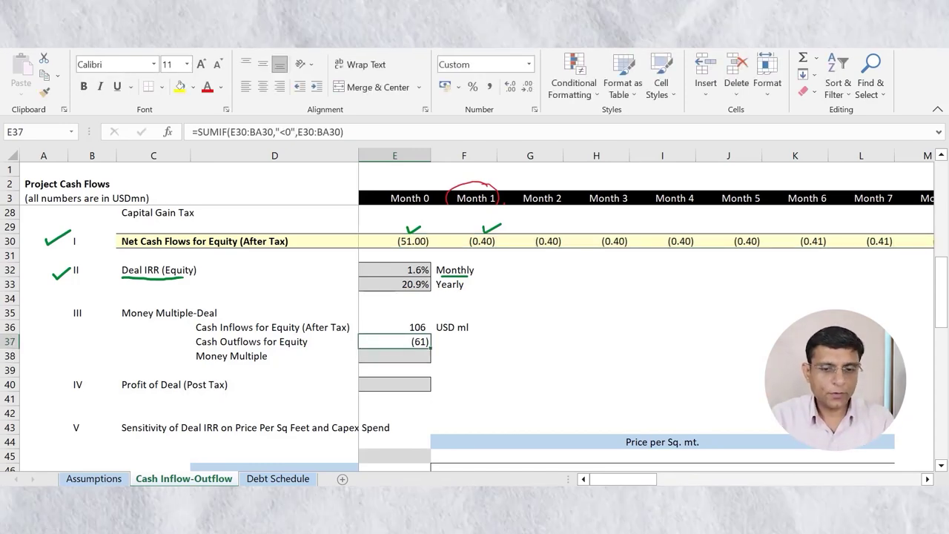
Label the cash outflows amount with the unit "USD ml" in F37
key("Right")
type("USD ml")
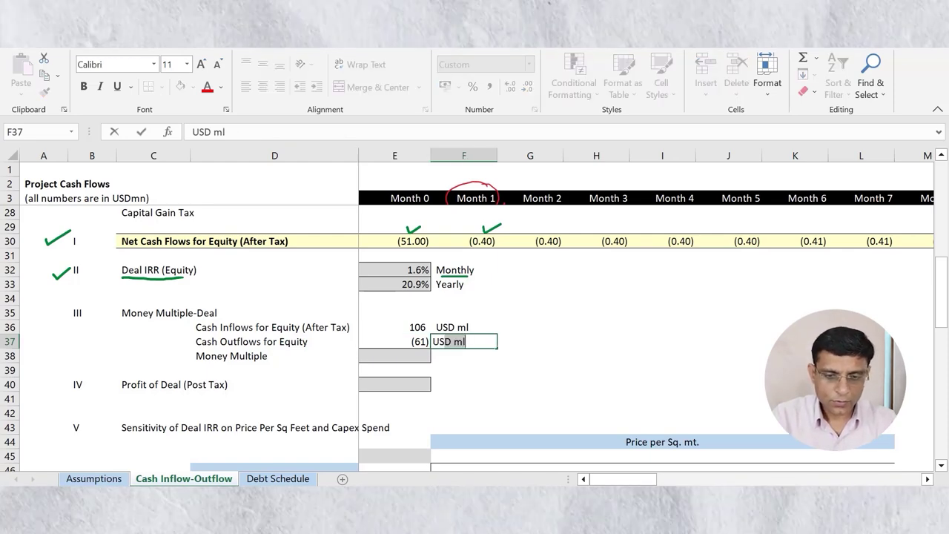
key("ctrl+Return")
key("Left")
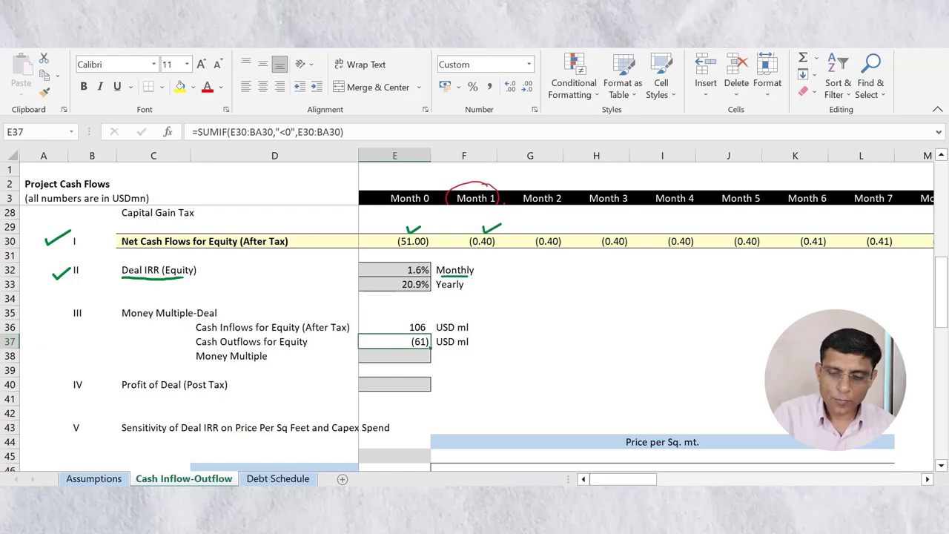
Review the equity cash inflow and outflow amounts in E36 and E37, checking the sign of each
key("Up")
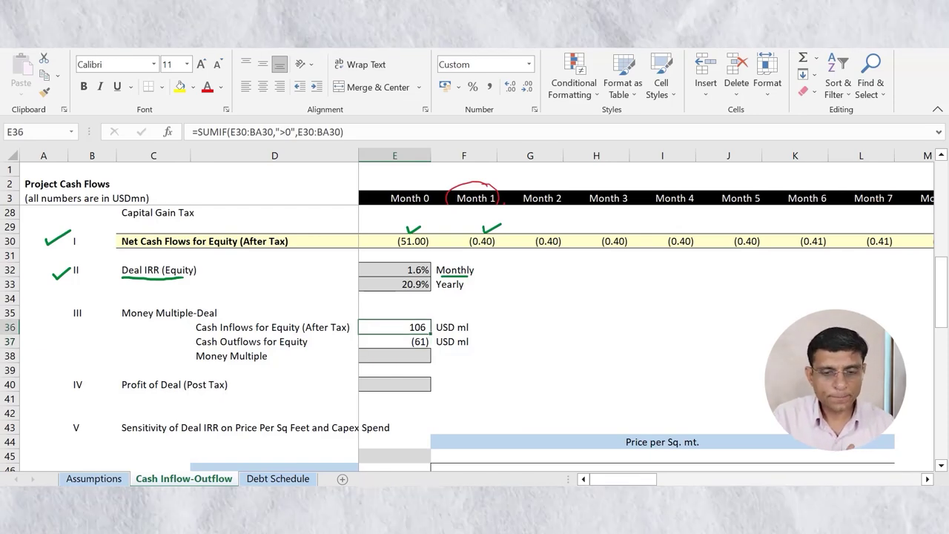
key("Down")
key("Down")
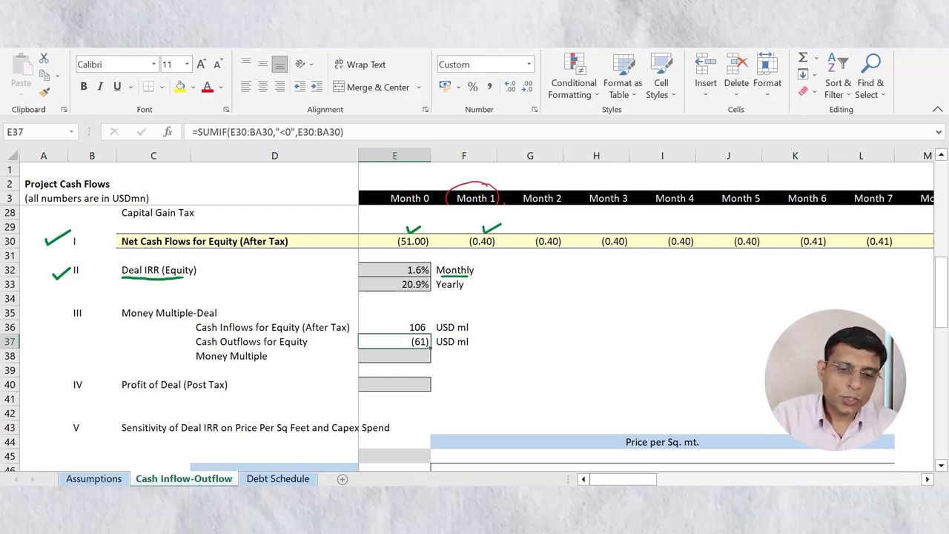
key("Left")
key("Left")
key("Right")
key("Right")
key("Up")
key("Up")
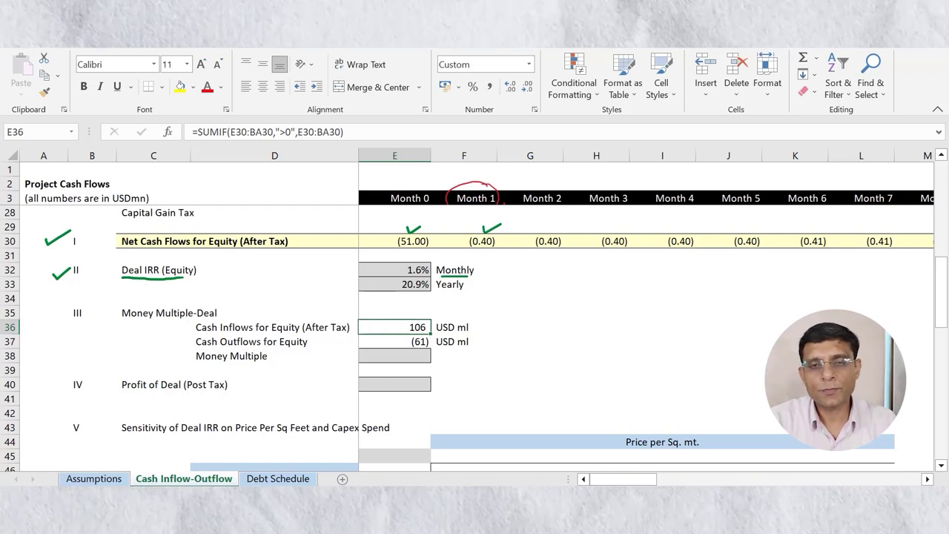
key("Down")
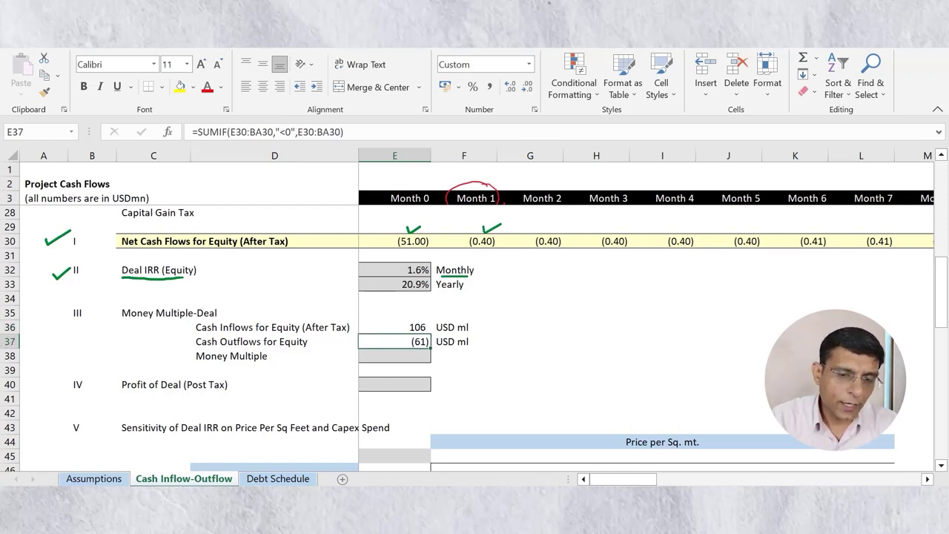
key("Down")
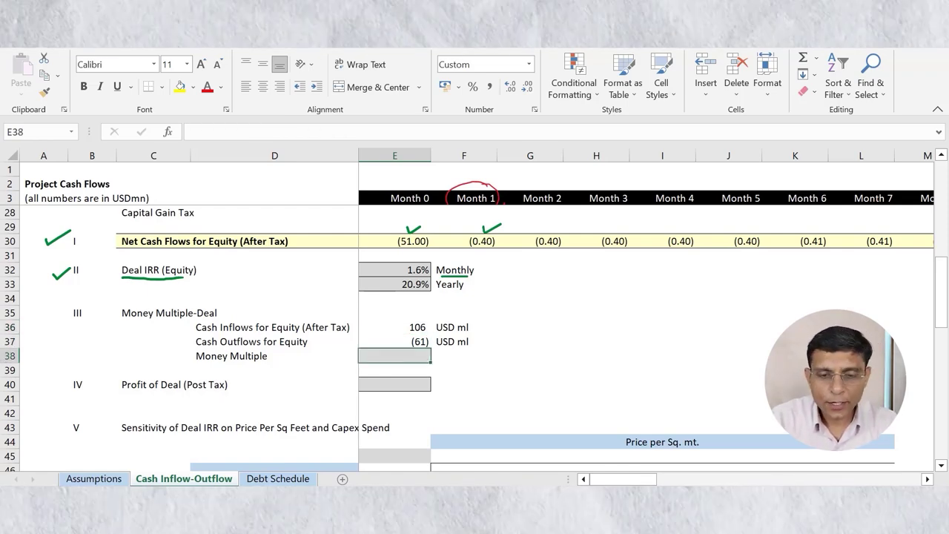
Negate the Cash Outflows for Equity formula in E37 to =-SUMIF(E30:BA30,"<0",E30:BA30)
key("Up")
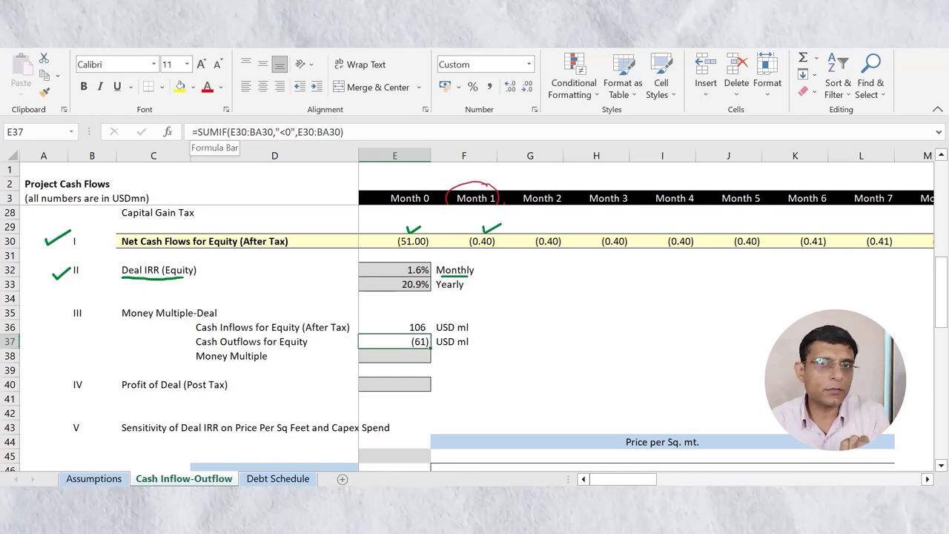
key("F2")
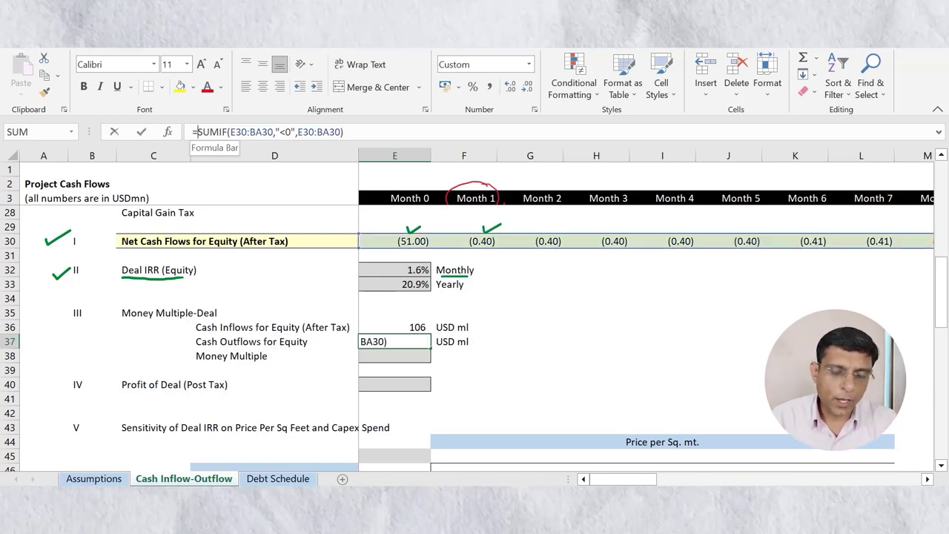
type("-")
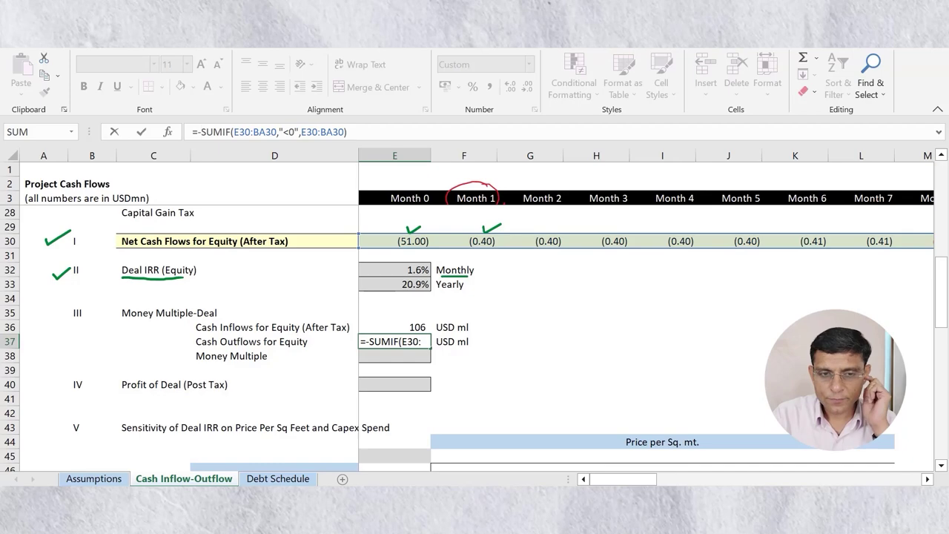
key("Return")
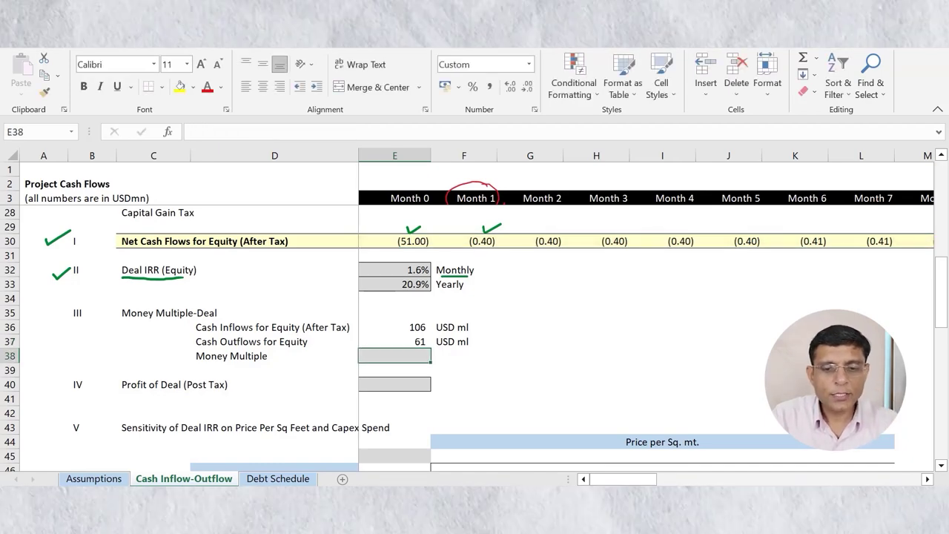
key("Up")
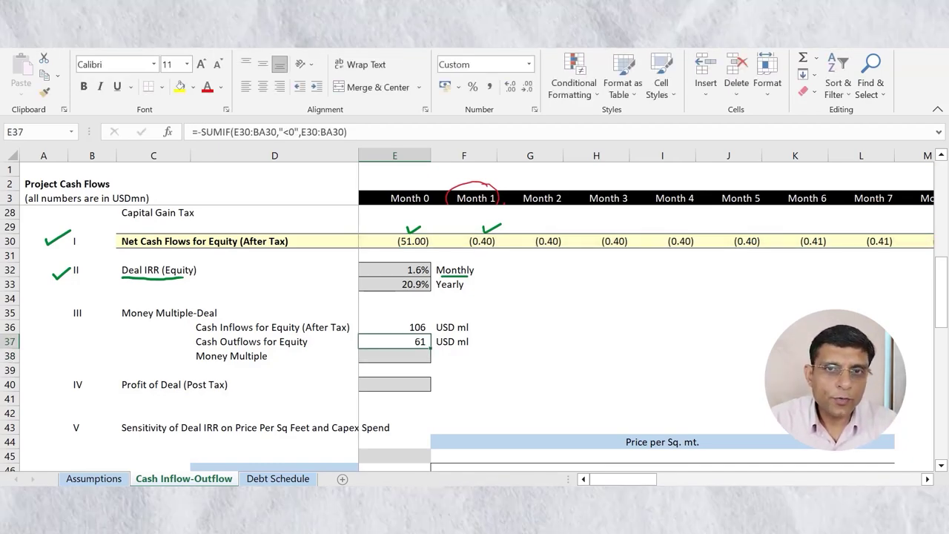
Compare Cash Inflows for Equity (After Tax) in E36 with the sign-reversed Cash Outflows for Equity in E37
key("Up")
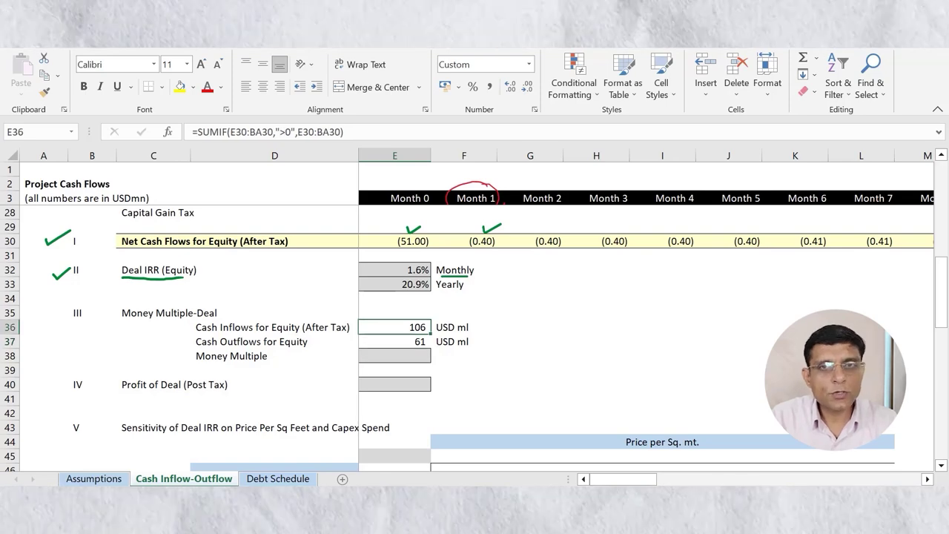
key("Down")
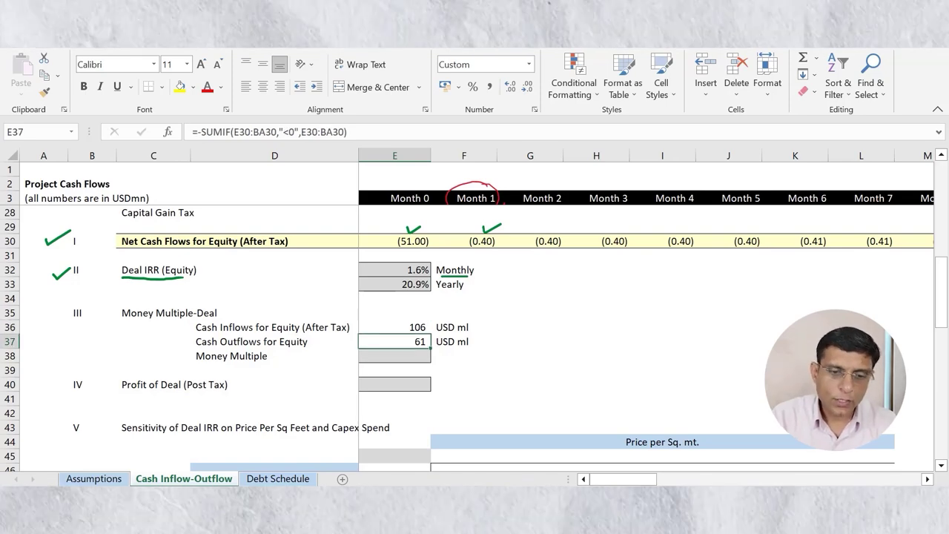
key("Left")
key("Left")
key("Right")
key("Right")
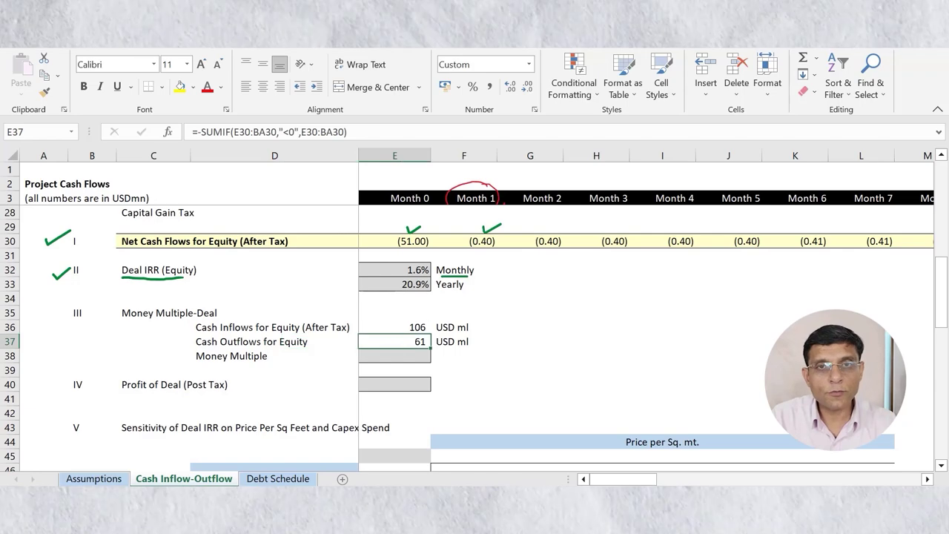
key("Up")
key("Down")
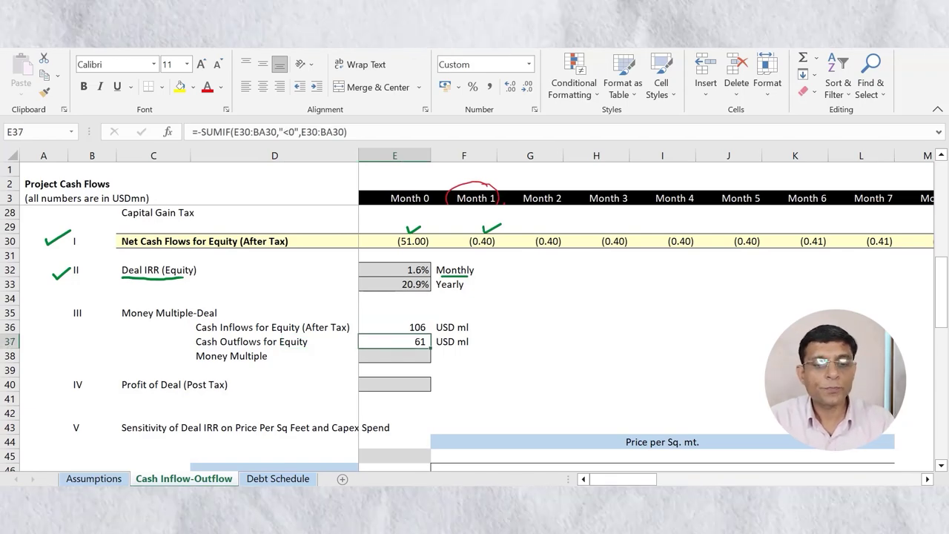
Calculate the Money Multiple in E38 with =E36/E37 and mark section III with a green ink tick
key("Down")
type("=")
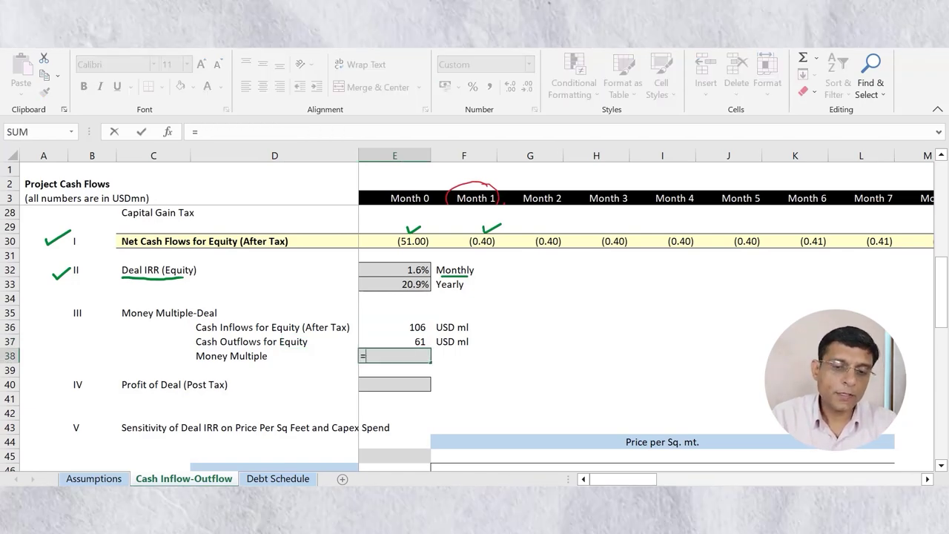
key("Up")
key("Up")
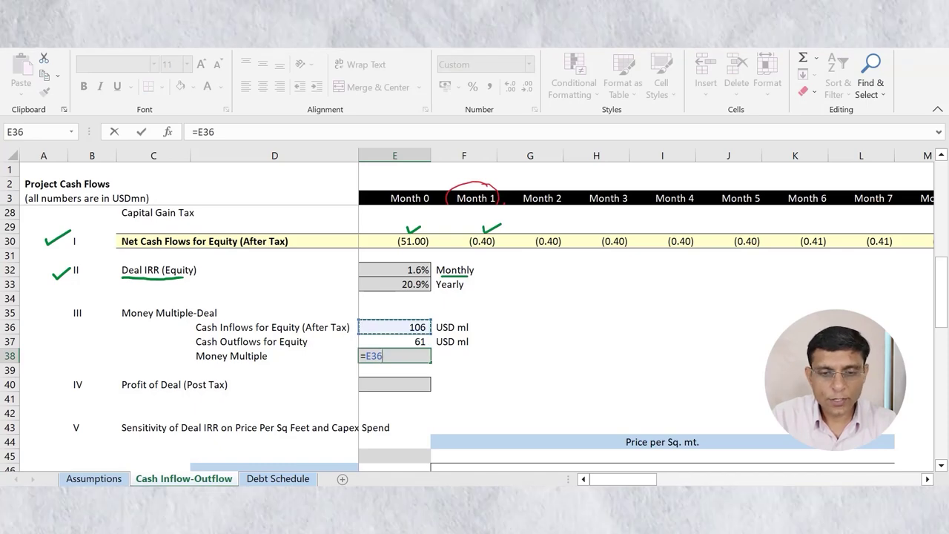
type("/")
key("Up")
key("ctrl+Return")
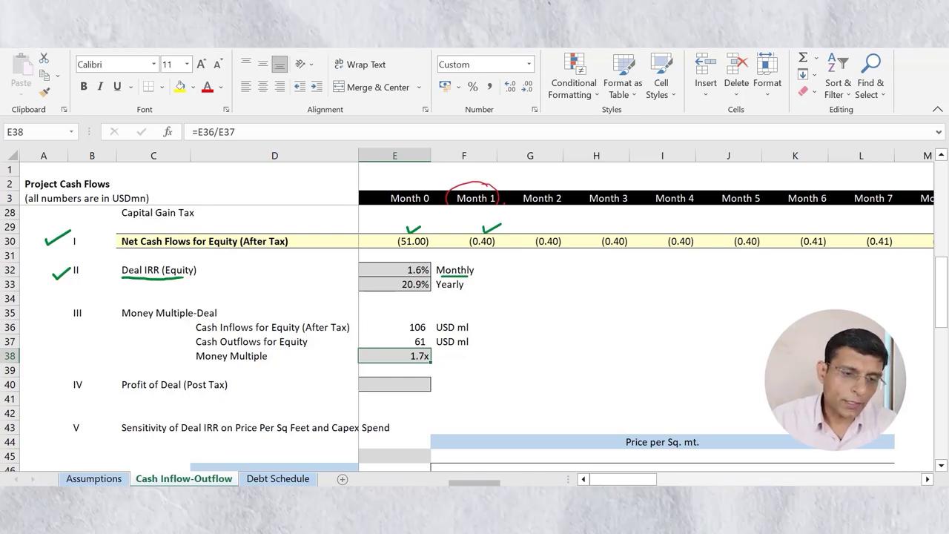
left_click_drag(46, 319, 73, 310)
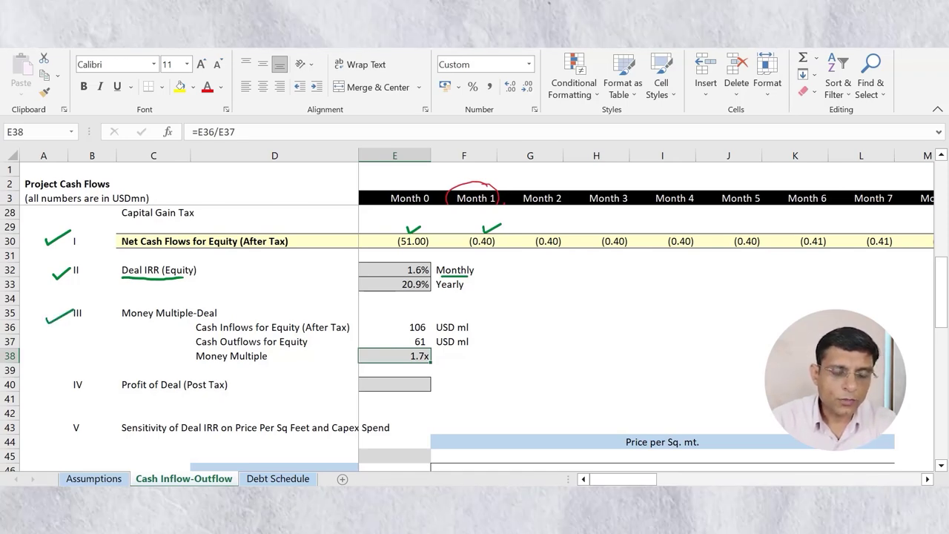
Switch to the PowerPoint presentation, tick item IV, Profits on the deal, in green ink on slide 6, and return to the Excel workbook
key("alt+Tab")
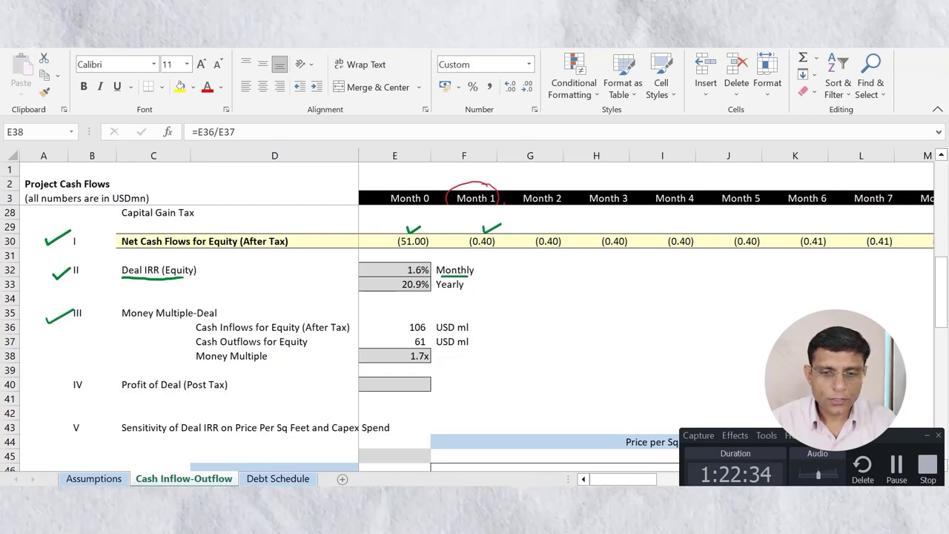
key("alt+Tab")
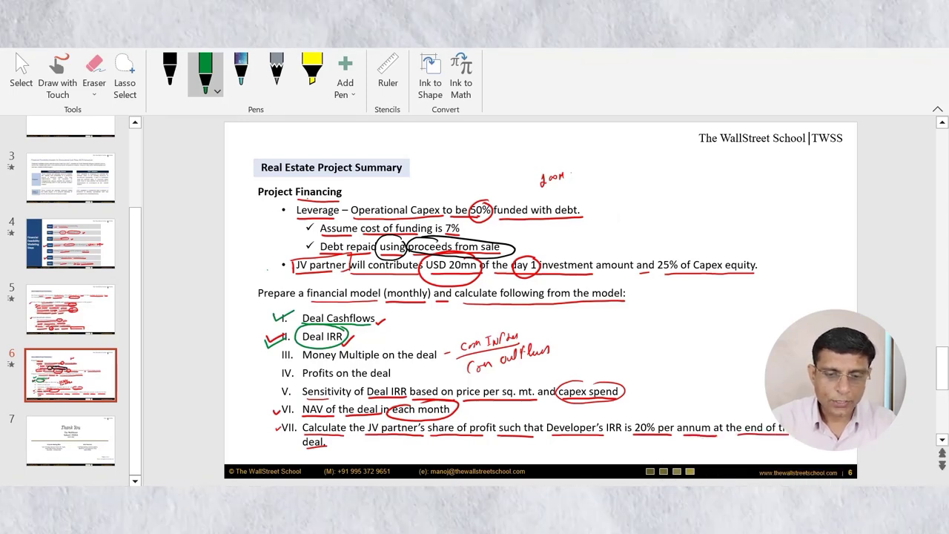
left_click_drag(289, 382, 302, 377)
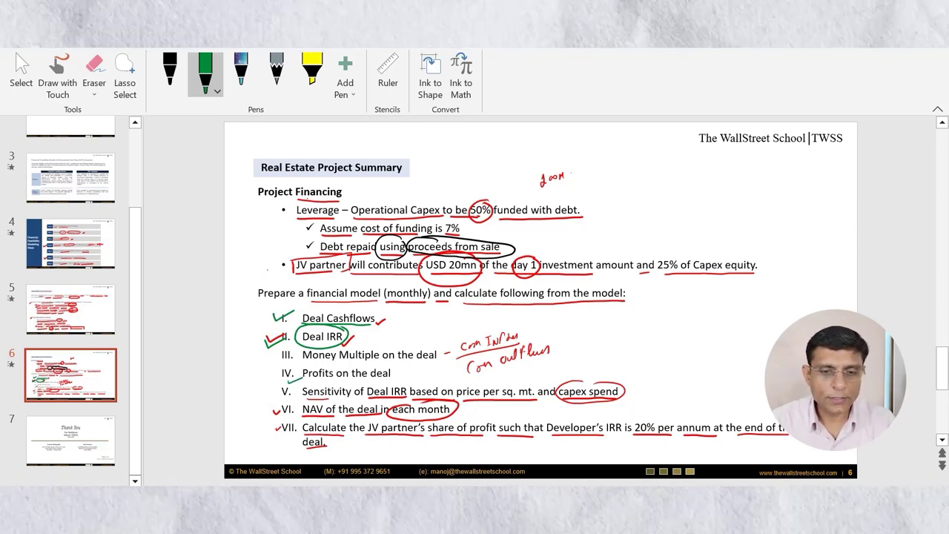
key("alt+Tab")
key("alt+Tab")
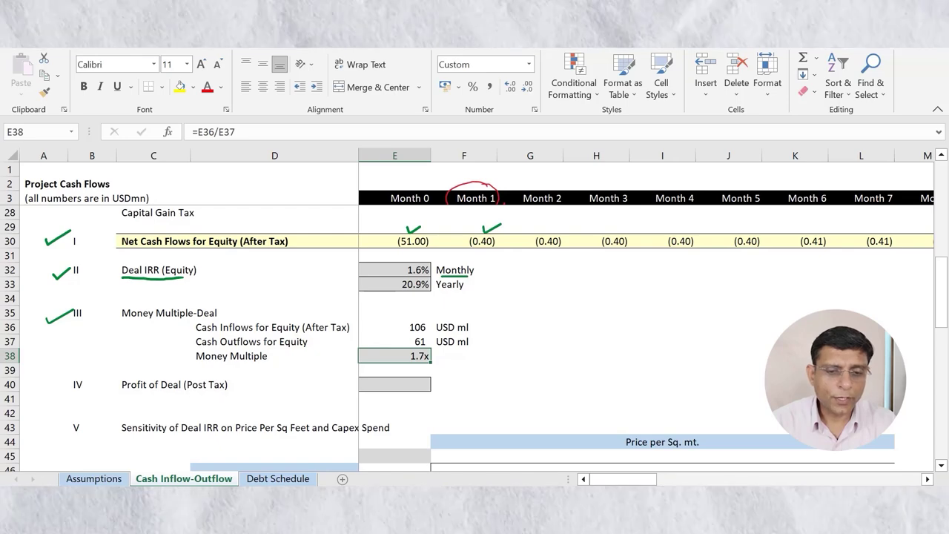
Calculate Profit of Deal (Post Tax) in E40 by summing the after-tax net equity cash flows with =SUM(E30:BA30)
left_click(154, 385)
left_click_drag(397, 240, 597, 241)
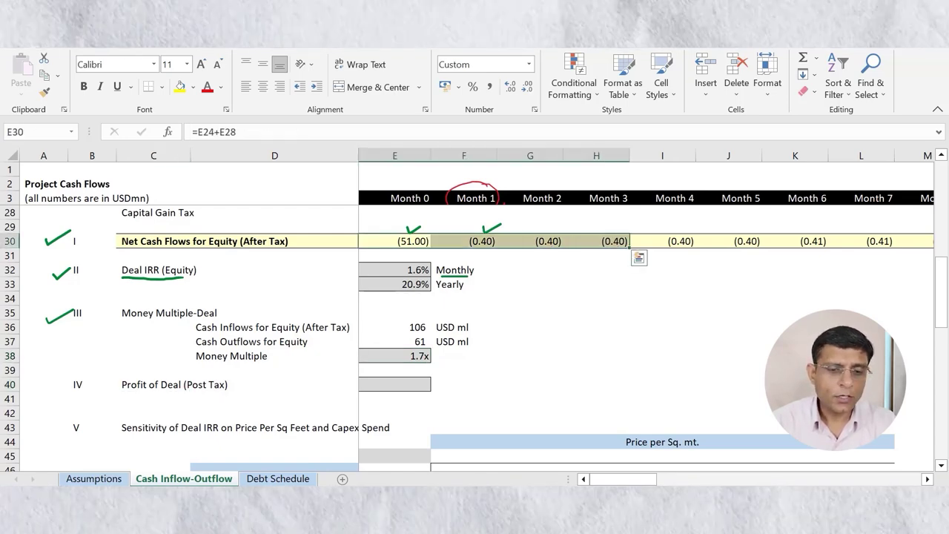
left_click(153, 399)
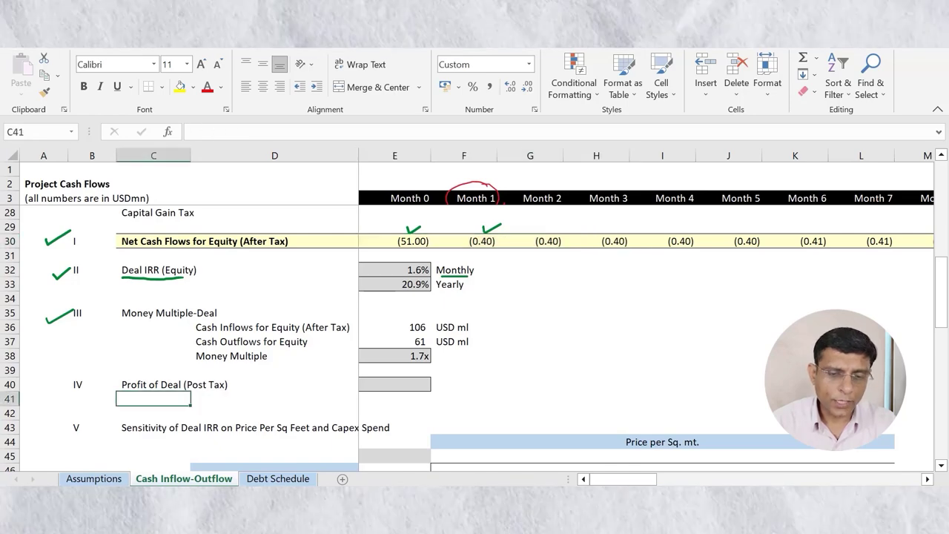
left_click(394, 384)
type("=sum(")
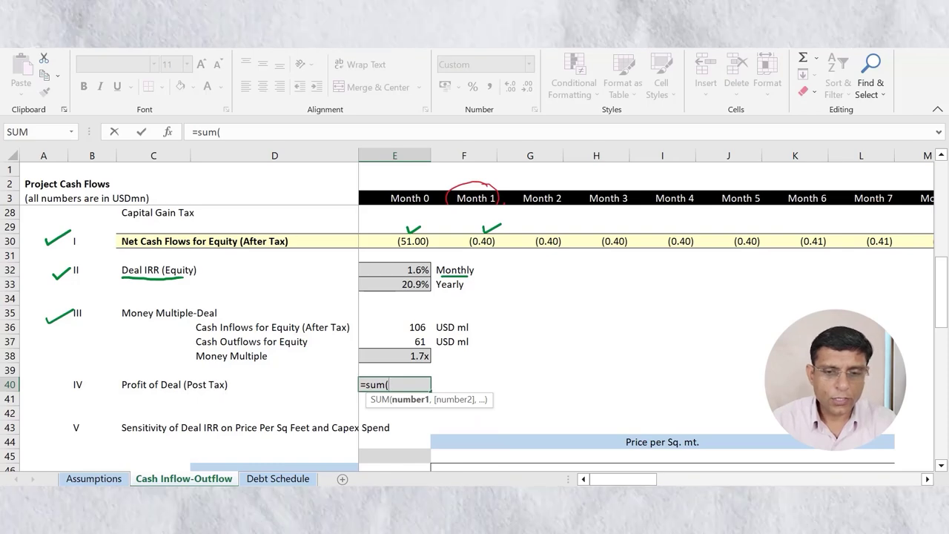
left_click(394, 241)
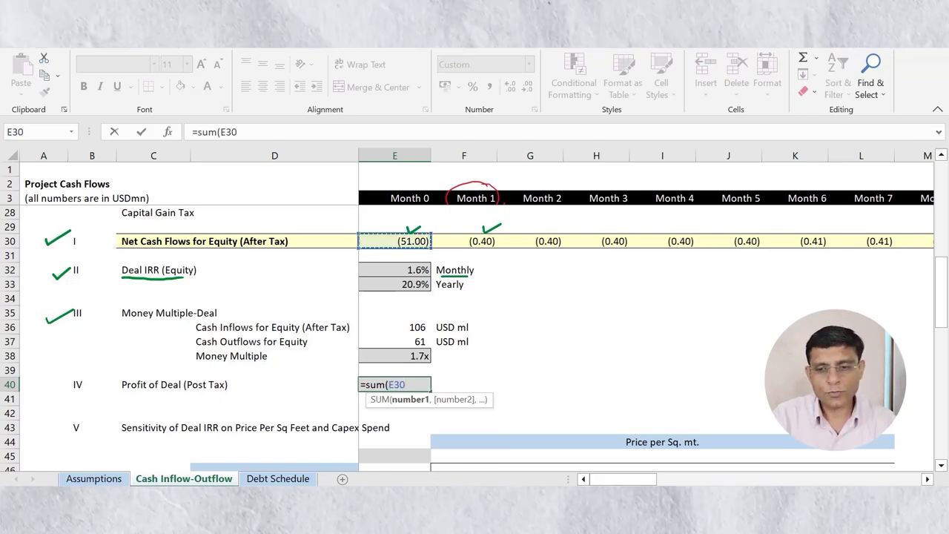
key("ctrl+shift+Right")
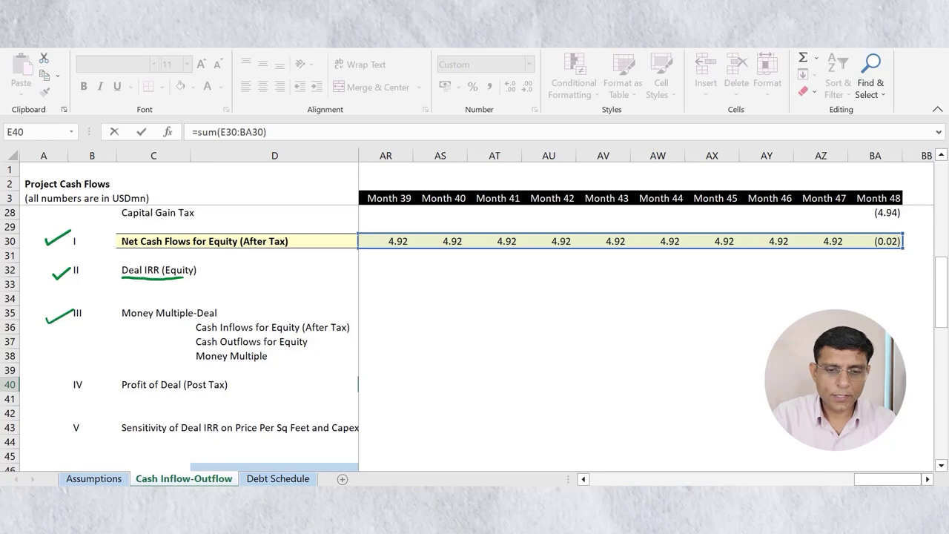
key("Return")
key("Up")
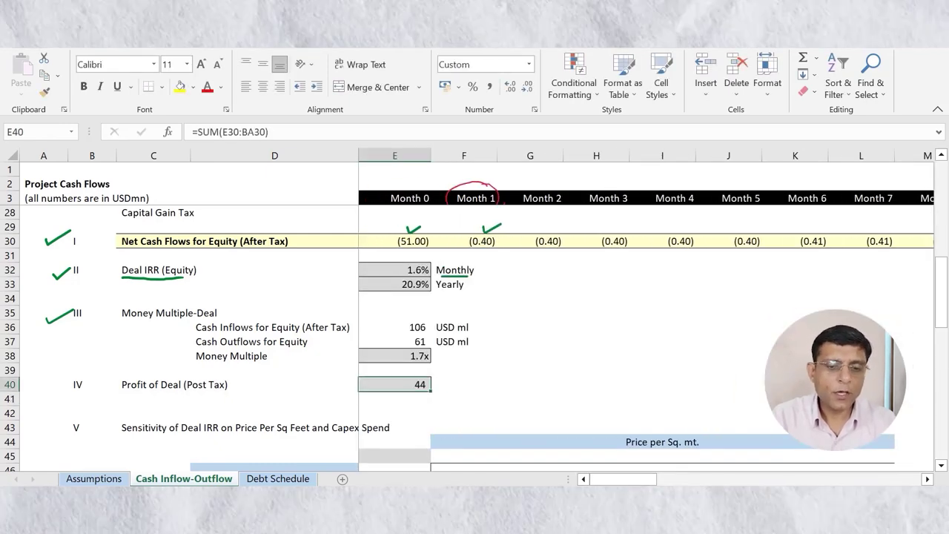
Mark section IV, Profit of Deal (Post Tax), with a green ink tick
key("Left")
key("Right")
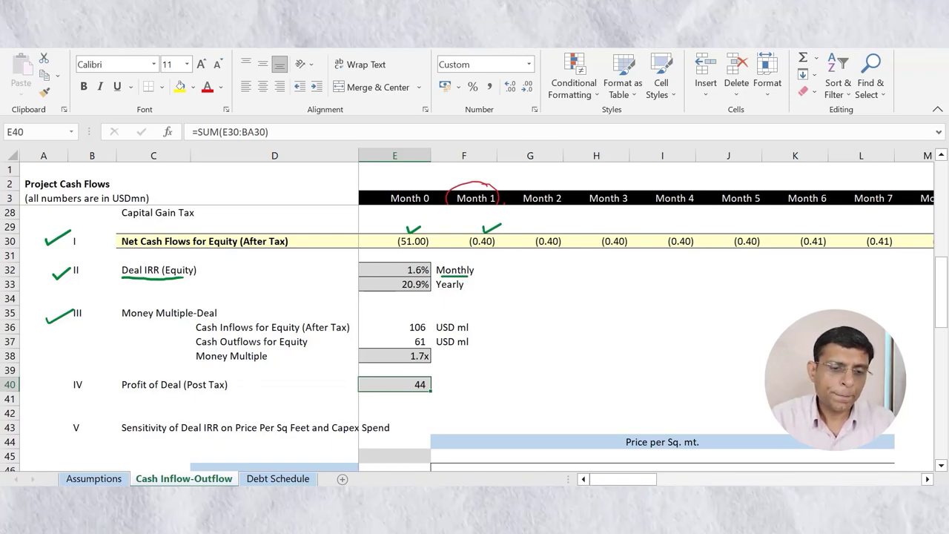
key("Down")
key("Up")
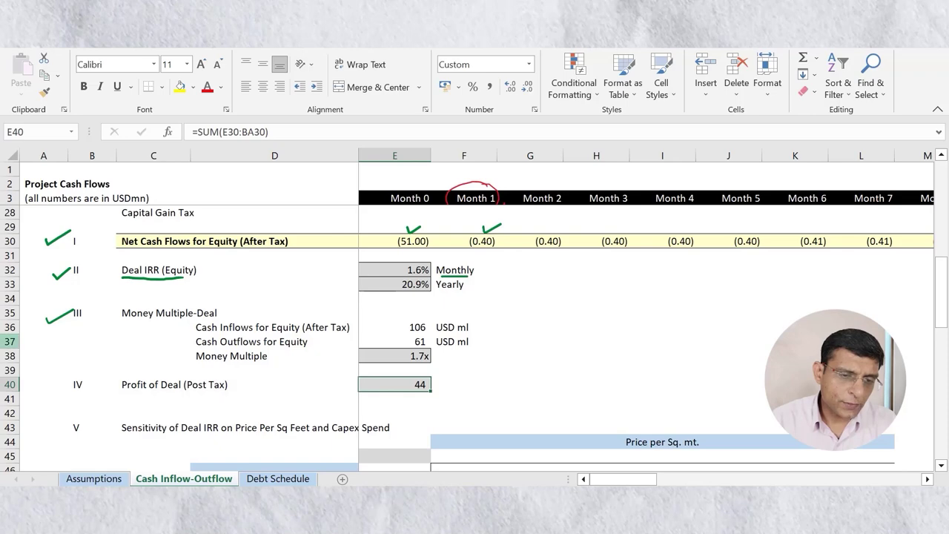
left_click_drag(58, 384, 90, 376)
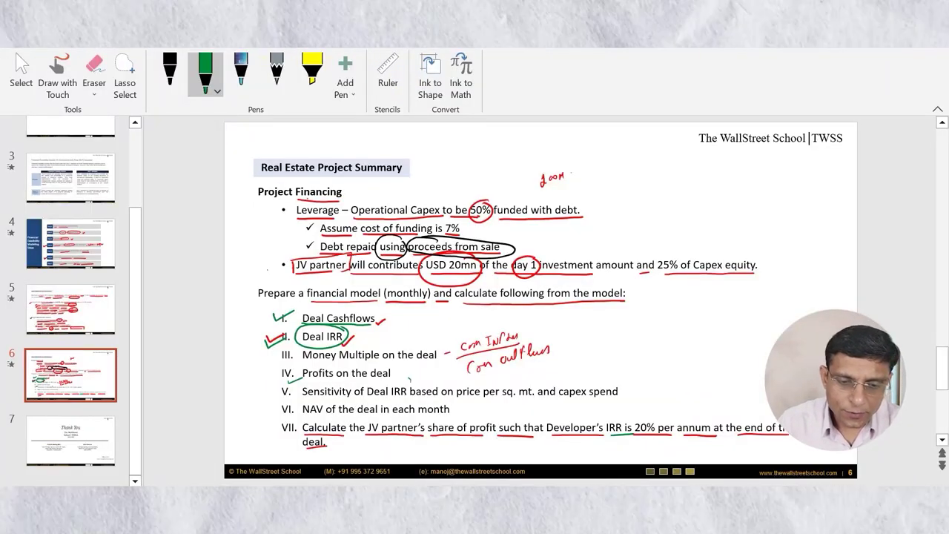
Switch to the PowerPoint presentation, underline the key words of item V, the Deal IRR sensitivity, in green ink, and return to the Excel workbook
mouse_move(310, 400)
left_mouse_down()
mouse_move(332, 400)
mouse_move(309, 400)
left_mouse_up()
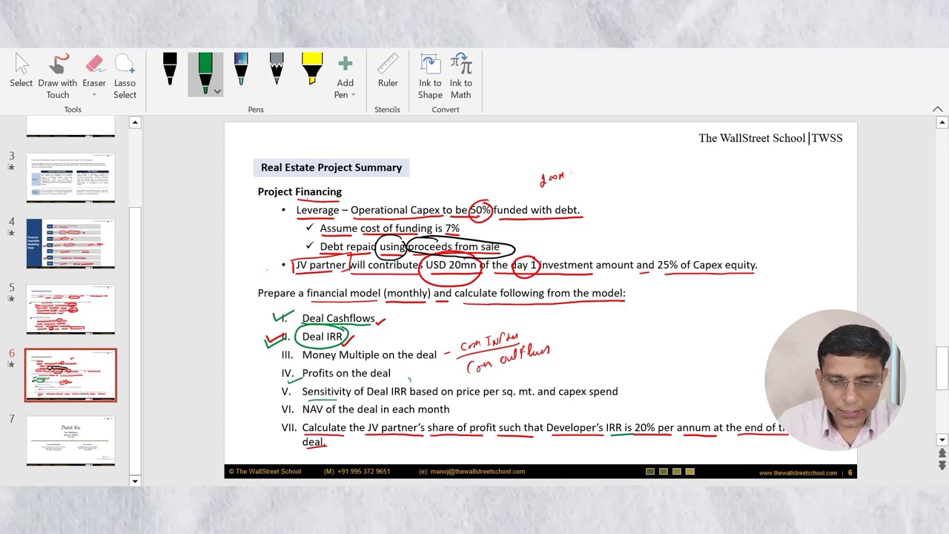
mouse_move(374, 399)
left_mouse_down()
mouse_move(500, 400)
mouse_move(474, 400)
left_mouse_up()
left_click_drag(559, 399, 597, 399)
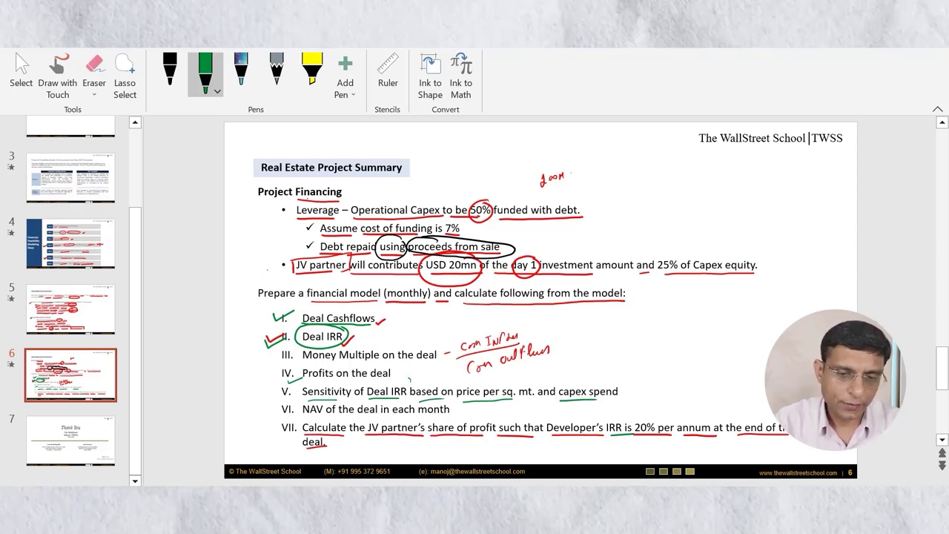
key("alt+Tab")
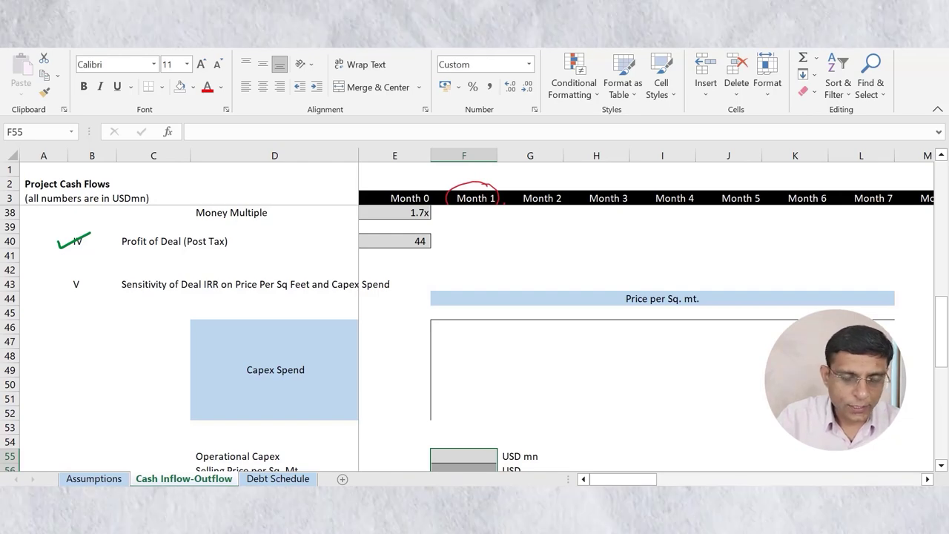
Underline "Deal IRR" in green ink in the section V sensitivity heading in row 43
scroll(475, 334, "up", 1)
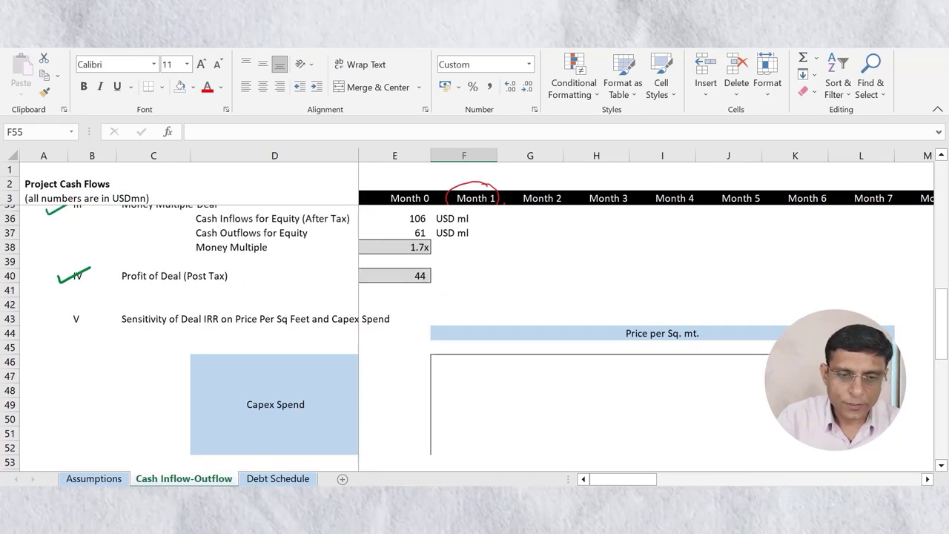
scroll(474, 334, "down", 2)
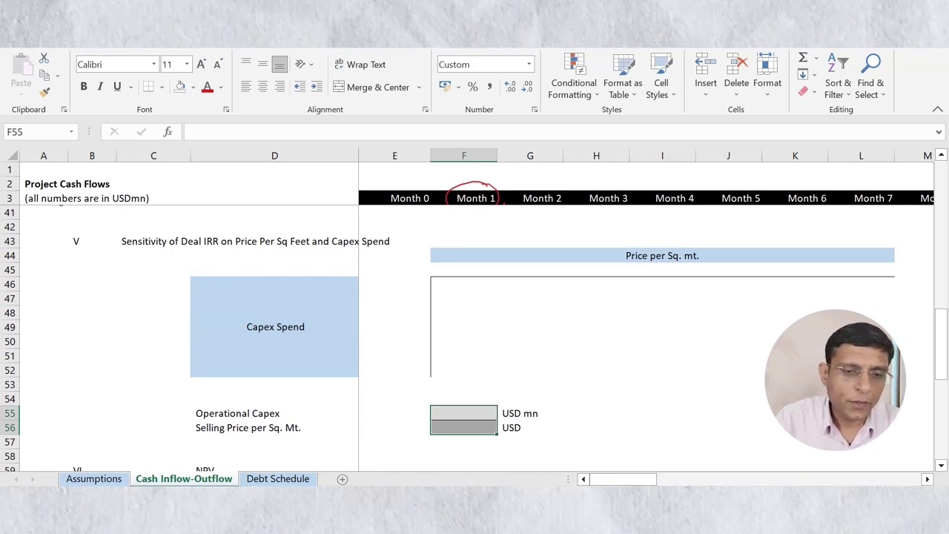
left_click(153, 241)
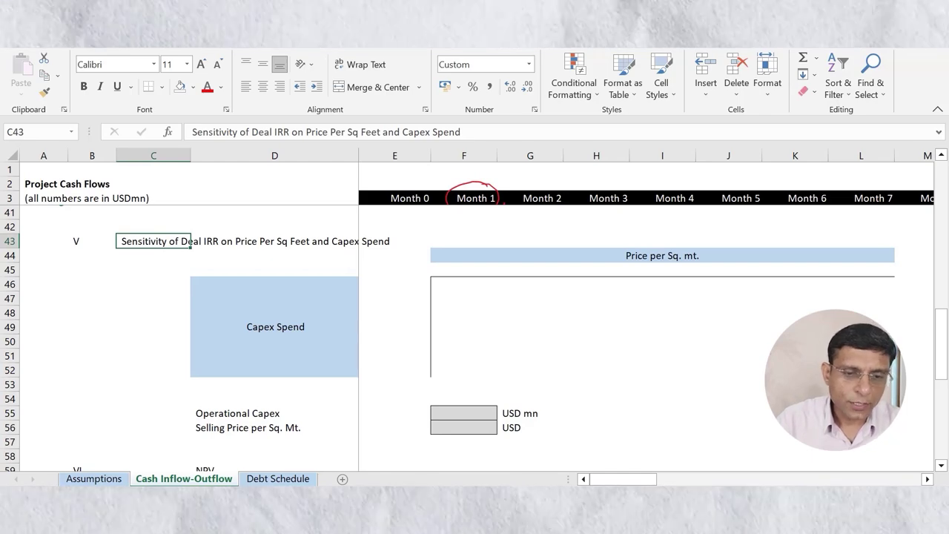
left_click_drag(189, 251, 221, 248)
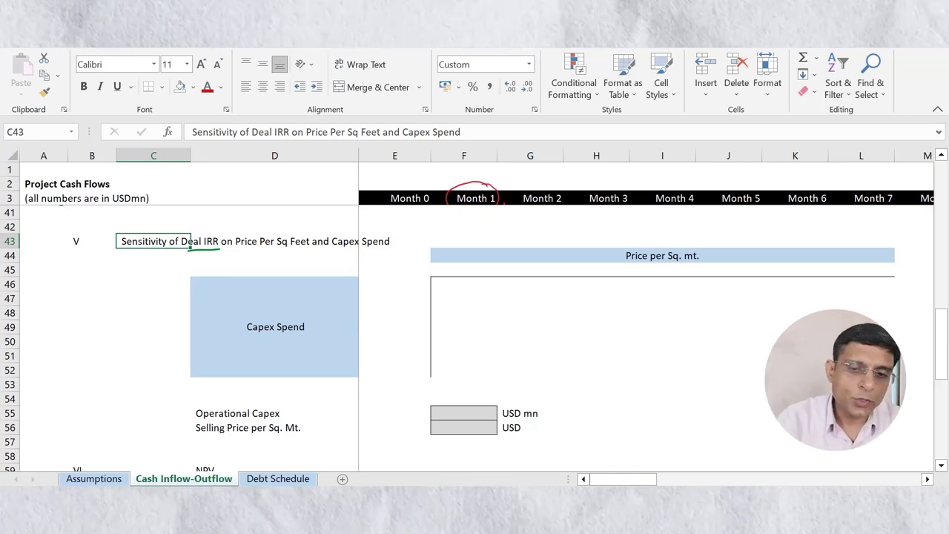
Link the sensitivity table's corner cell E45 to the yearly Deal IRR with =E33
left_click(394, 270)
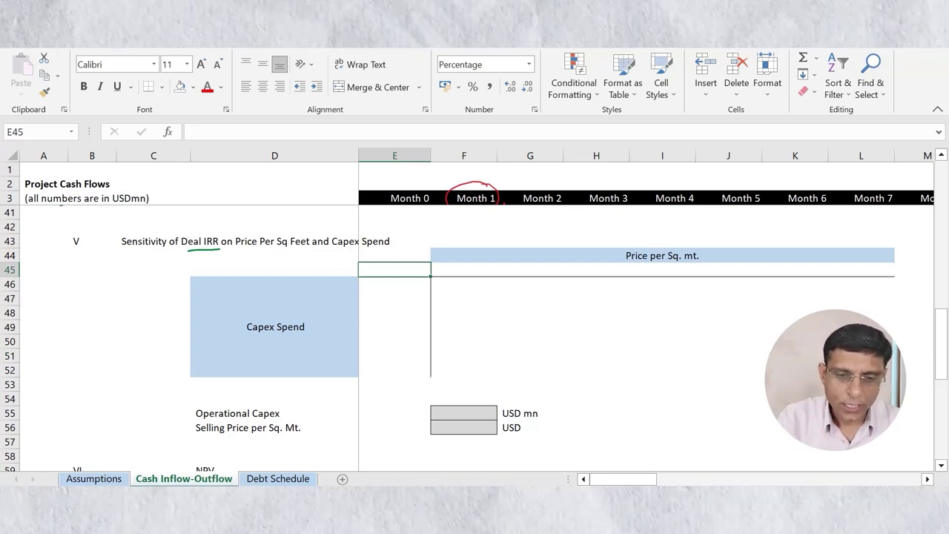
type("=")
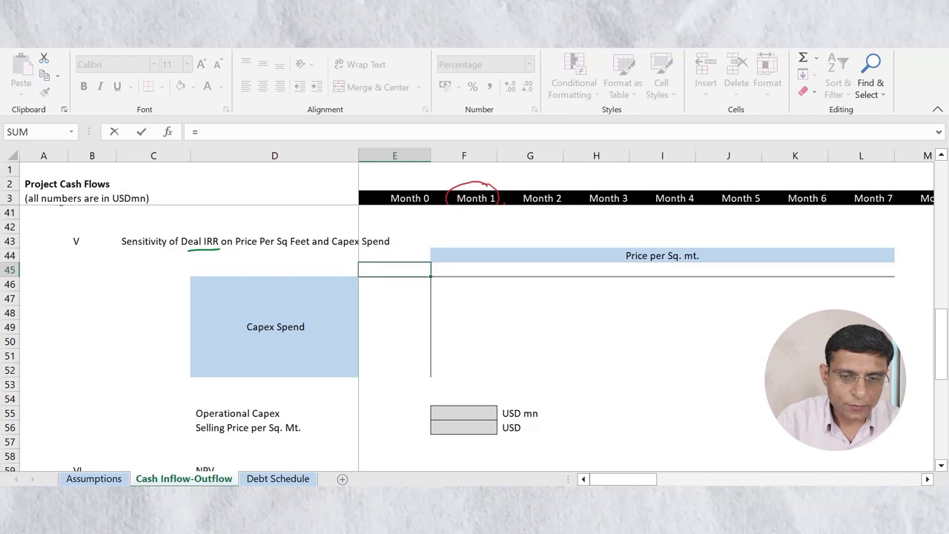
scroll(474, 334, "up", 3)
scroll(475, 333, "up", 2)
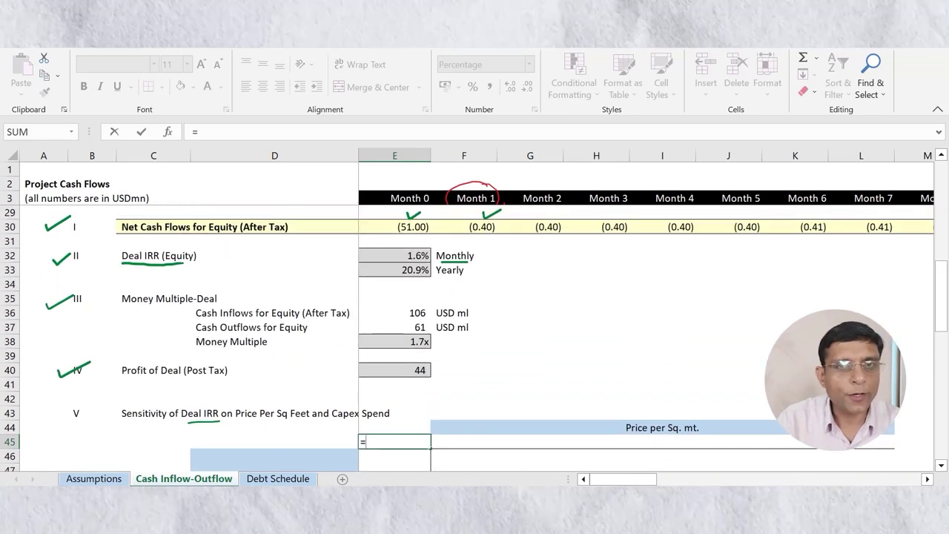
left_click(394, 270)
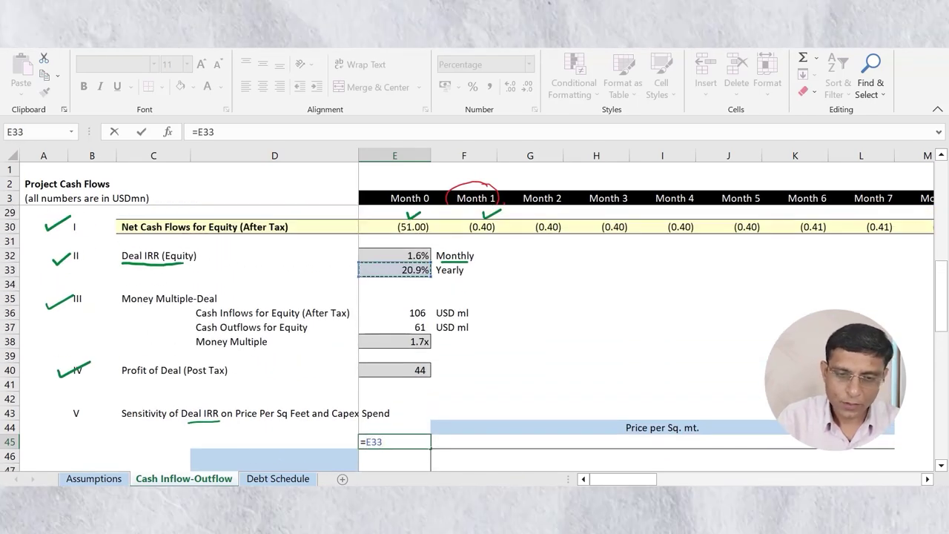
key("Return")
scroll(475, 333, "down", 2)
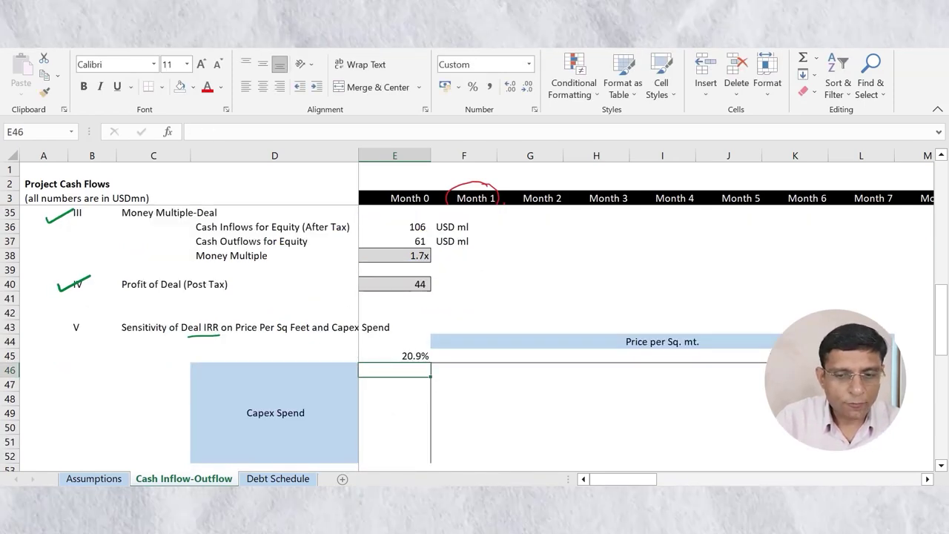
Review the sensitivity table layout, with Price per Sq. mt. across F45:L45 and Capex Spend down E46:E52
left_click_drag(474, 342, 482, 356)
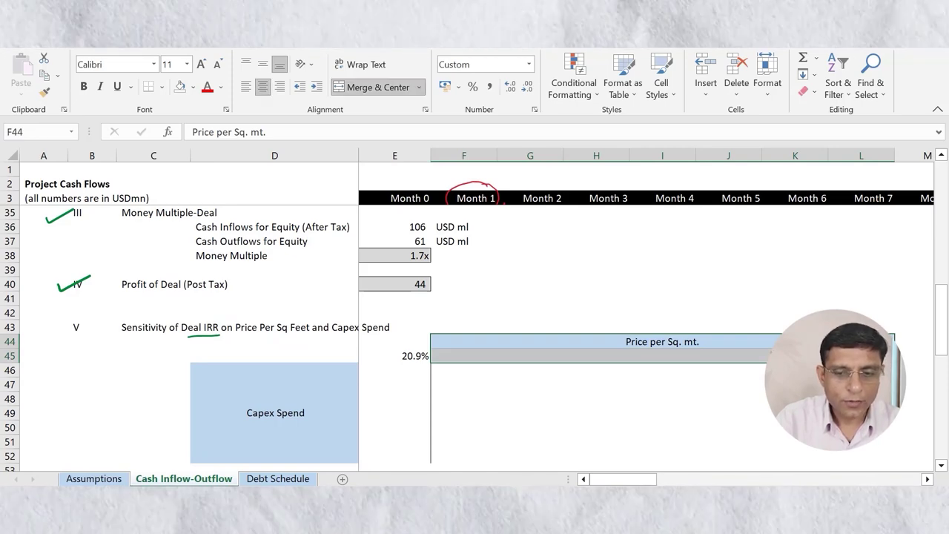
left_click(662, 341)
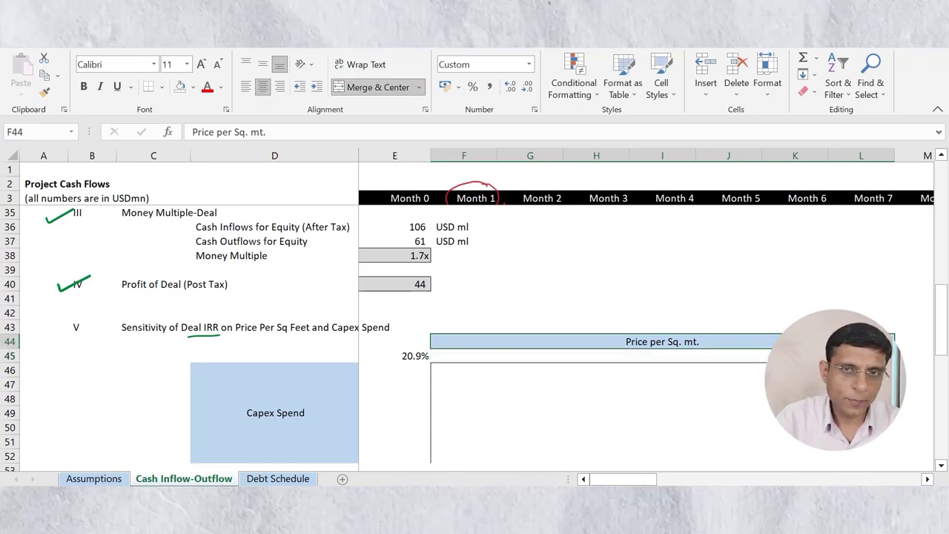
left_click(274, 413)
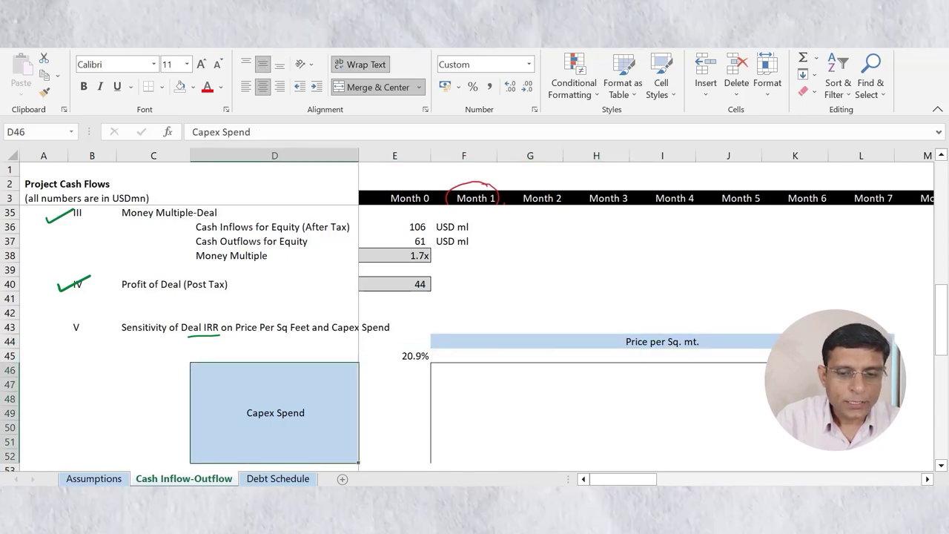
left_click(662, 339)
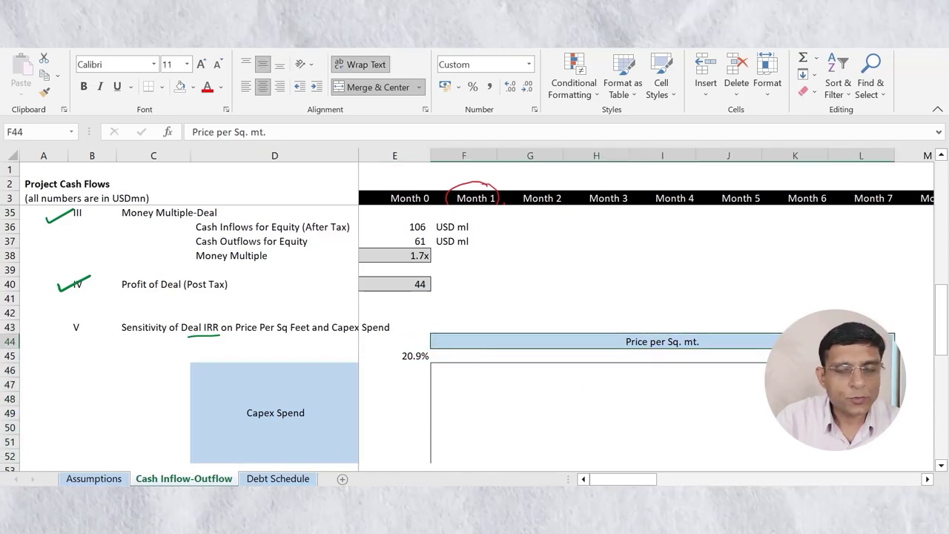
left_click_drag(464, 356, 861, 356)
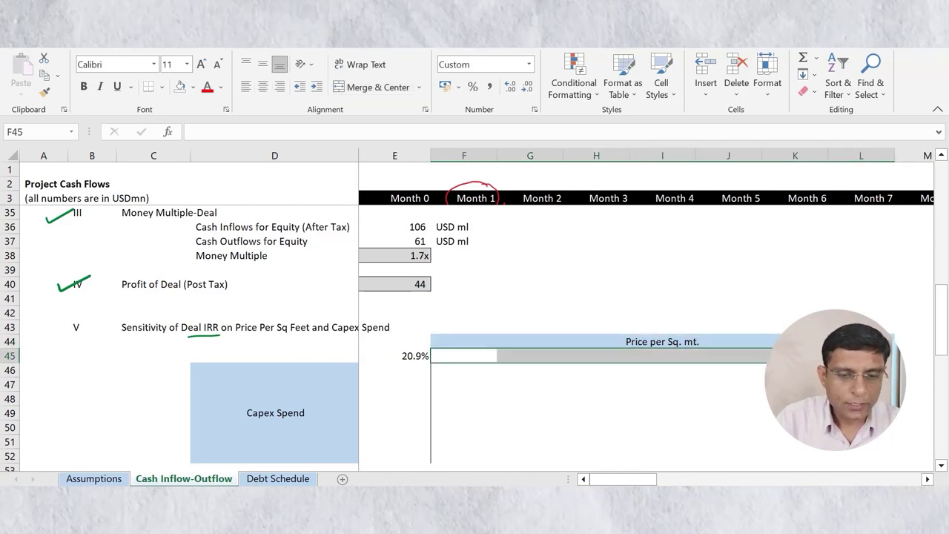
left_click(275, 413)
left_click_drag(395, 370, 395, 457)
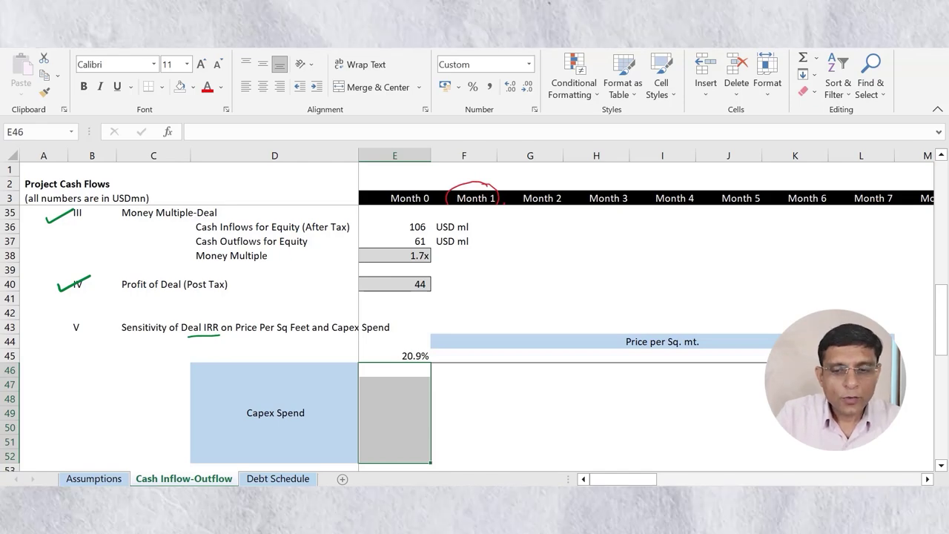
left_click(464, 356)
scroll(475, 333, "down", 1)
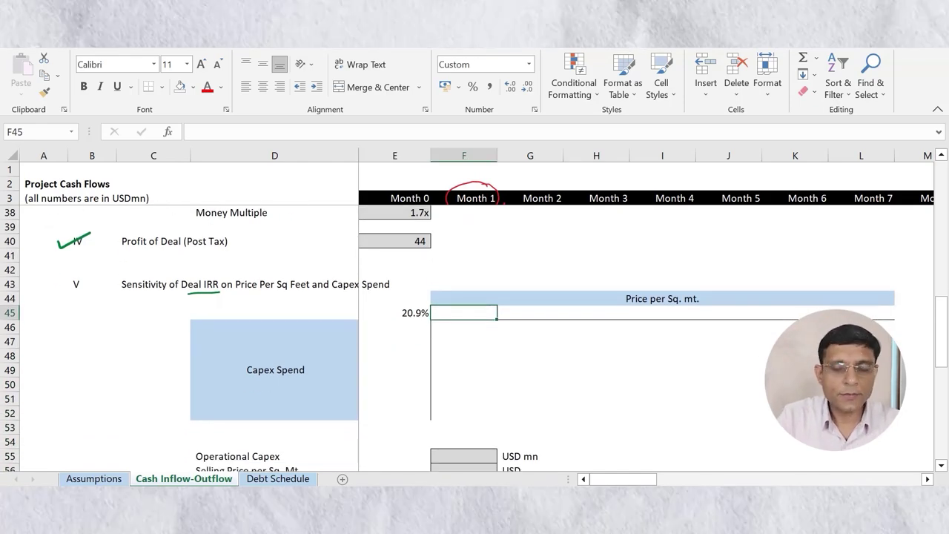
left_click_drag(463, 313, 860, 312)
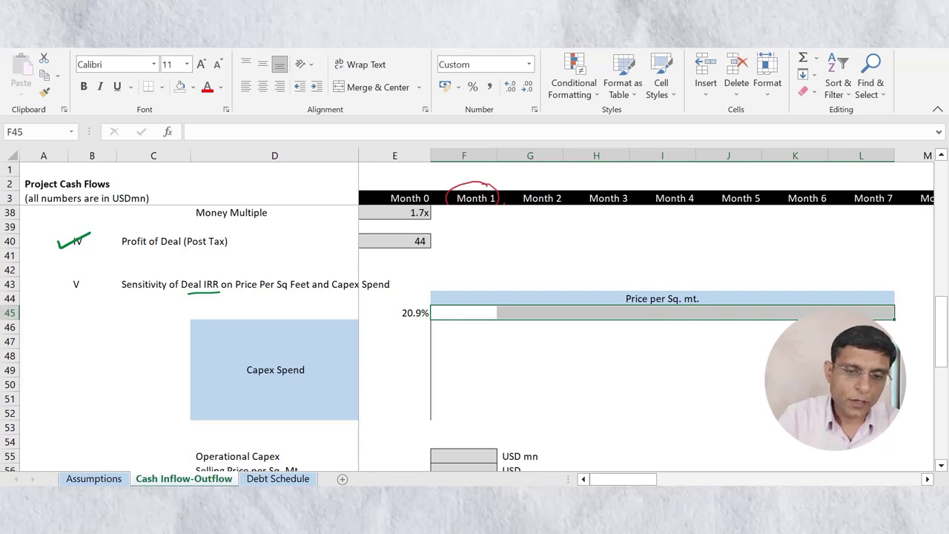
left_click_drag(395, 327, 394, 413)
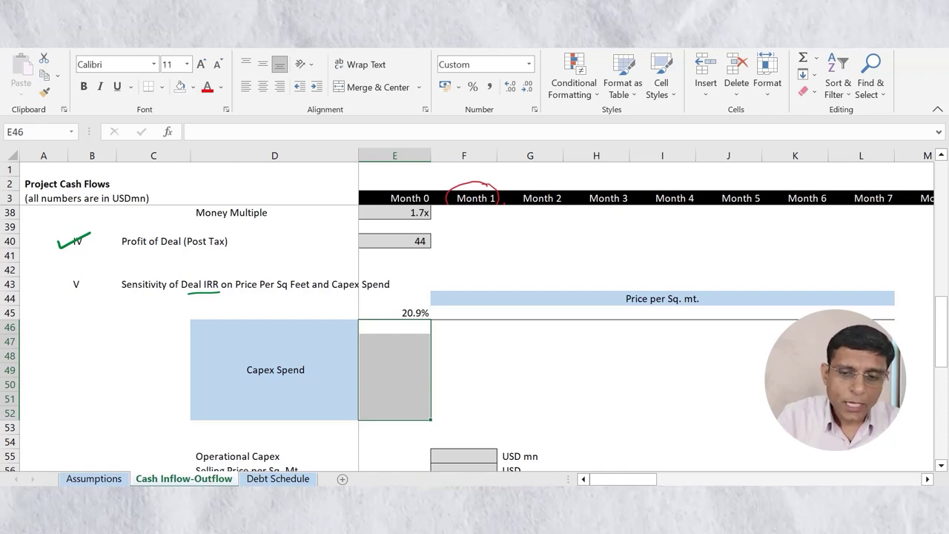
left_click(662, 313)
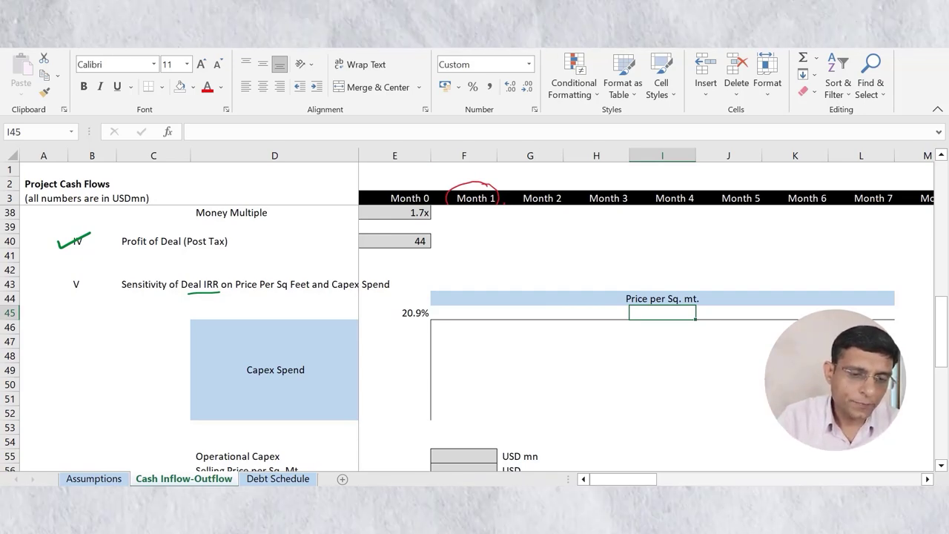
Check Operational Capex in G6 and Sales price per sqm in G14 on the Assumptions sheet, and return to the Cash Inflow-Outflow sheet
key("ctrl+Page_Up")
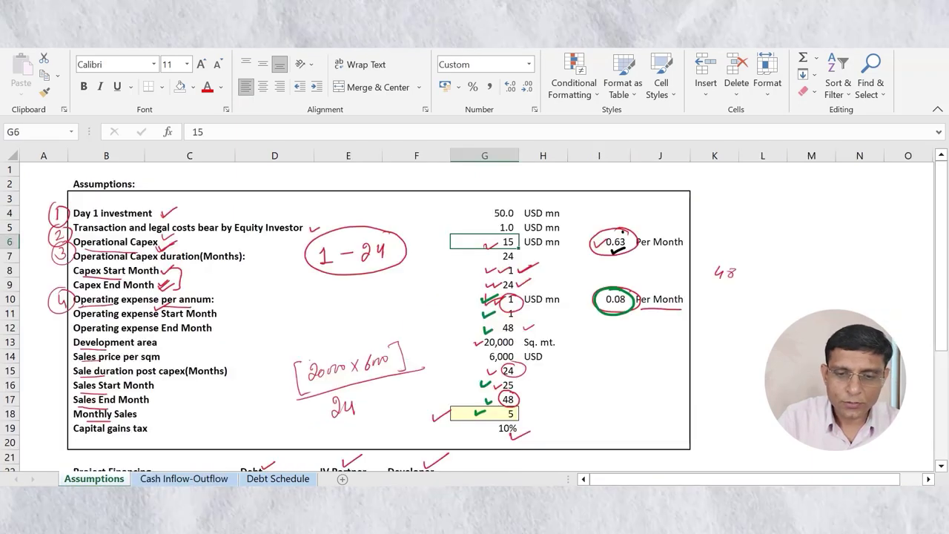
key("Down")
key("Down")
key("Down")
key("Down")
key("Down")
key("Down")
key("Down")
key("Down")
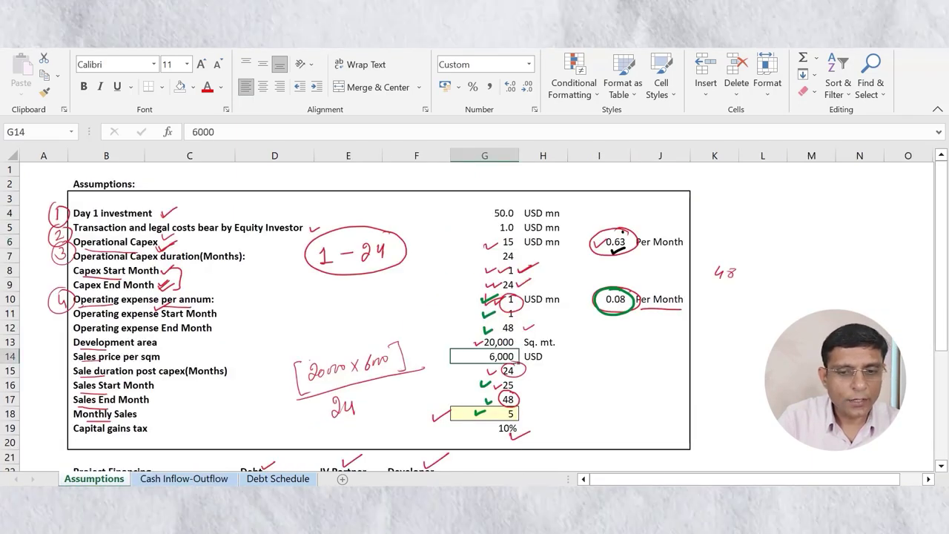
key("Up")
key("Up")
key("Up")
key("Up")
key("Up")
key("Up")
key("Up")
key("Up")
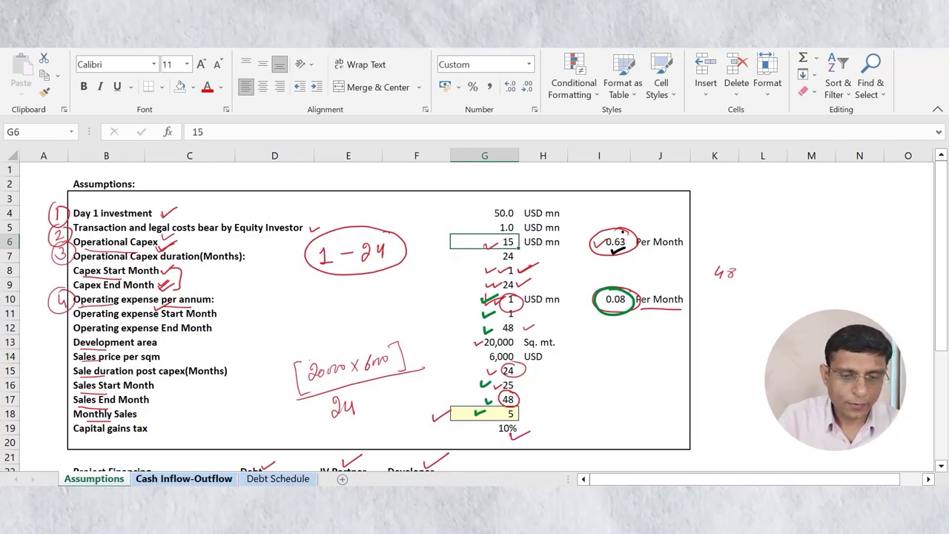
key("ctrl+Page_Down")
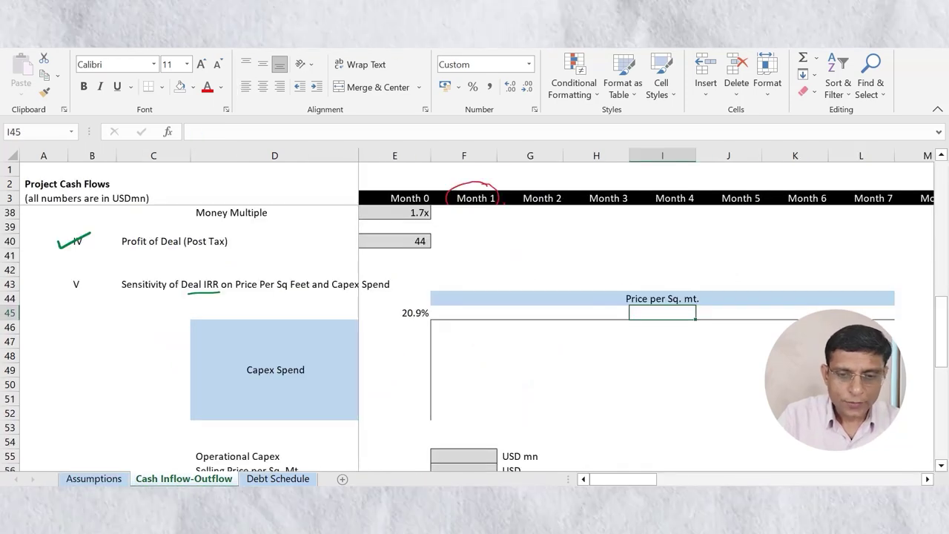
Enter 6000 in I45 as the middle Price per Sq. mt. value of the sensitivity table
key("Left")
key("Left")
key("Left")
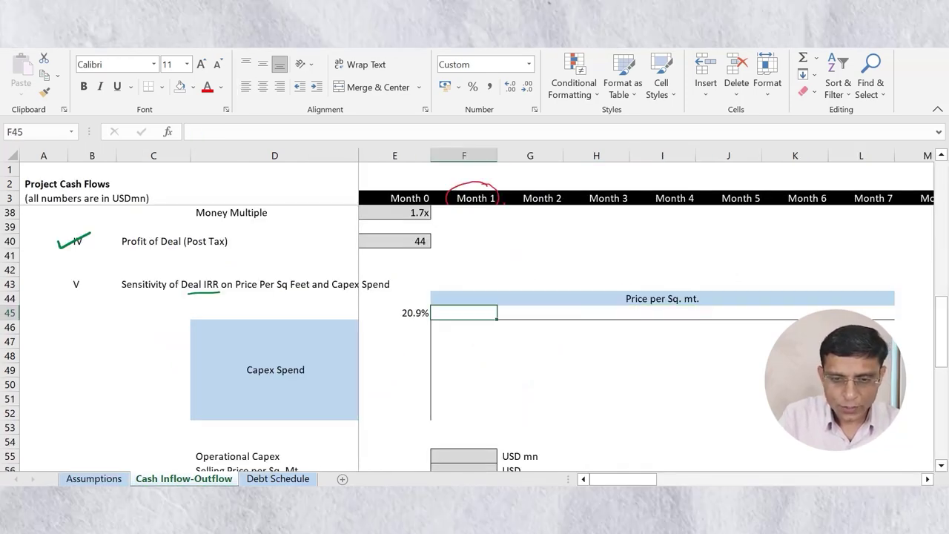
key("Right")
key("Right")
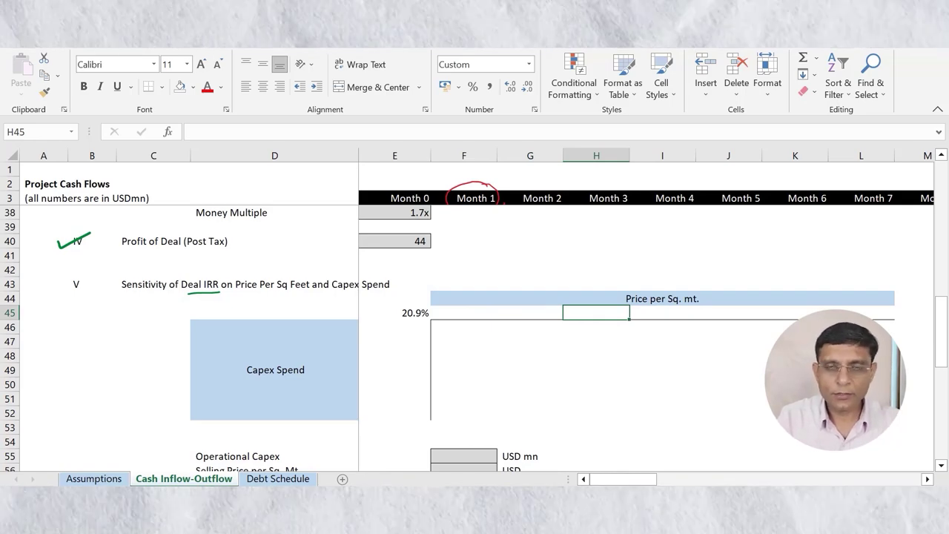
key("Right")
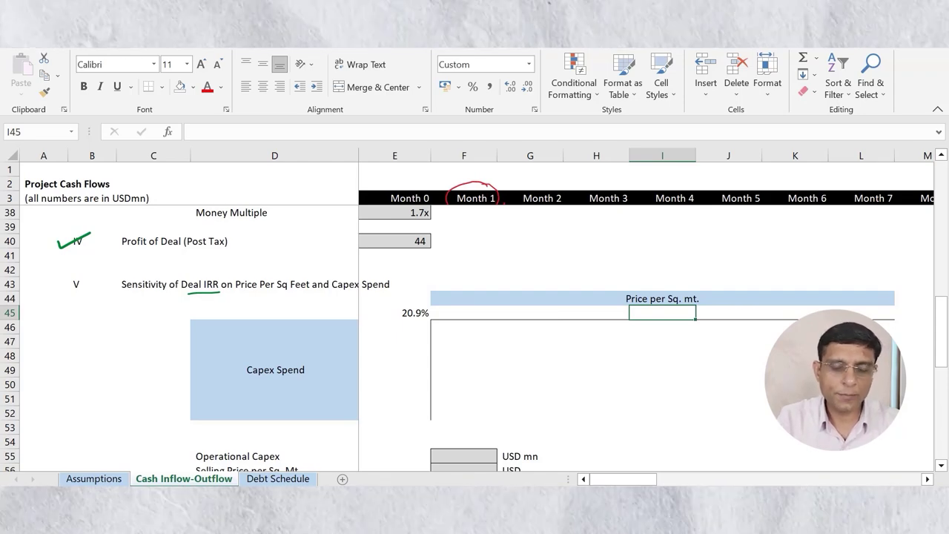
type("6000")
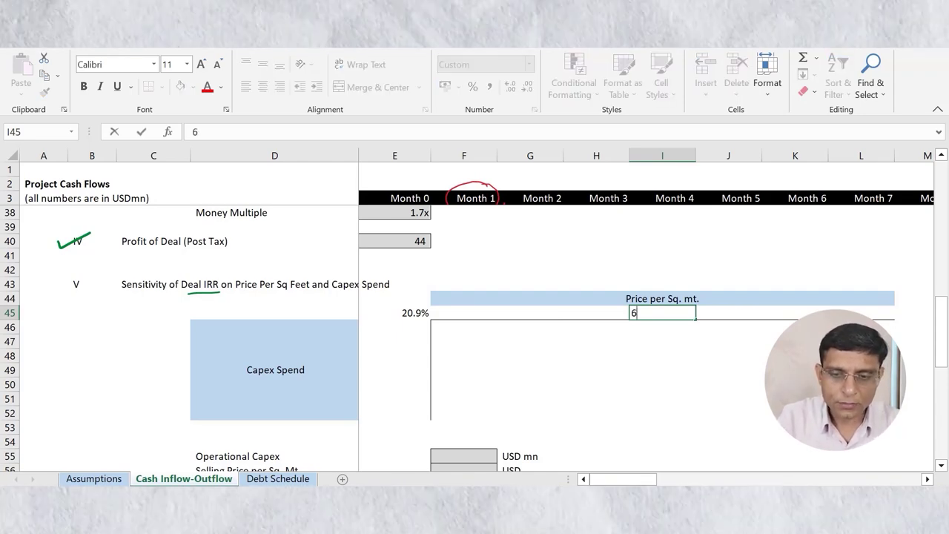
key("Return")
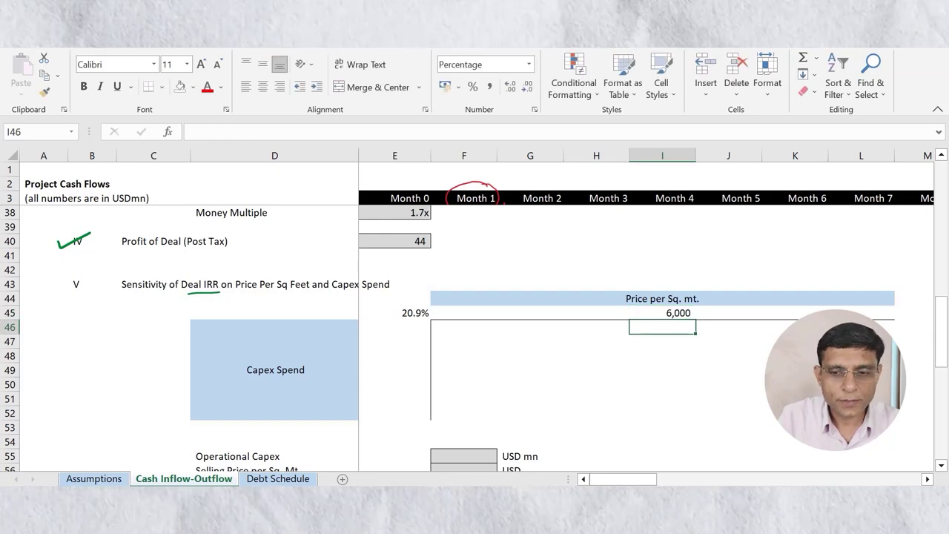
Enter 15 in E49 as the middle Capex Spend value of the sensitivity table
key("Up")
key("Down")
key("Left")
key("Left")
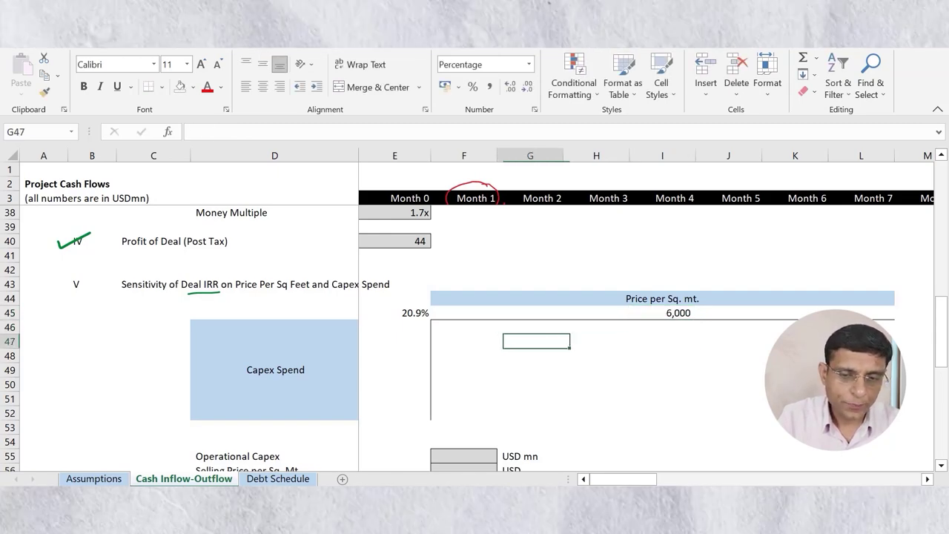
key("Left")
key("Left")
key("Down")
key("Down")
key("Down")
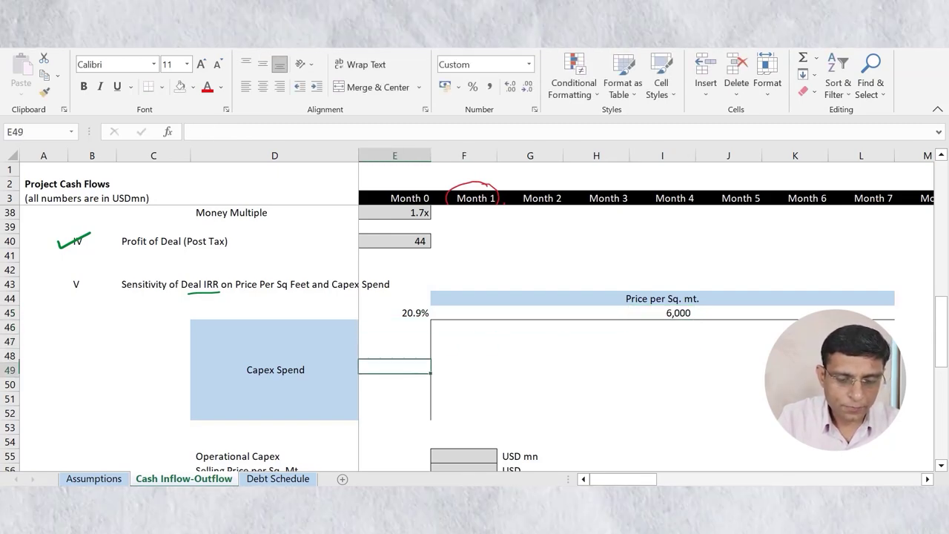
type("15")
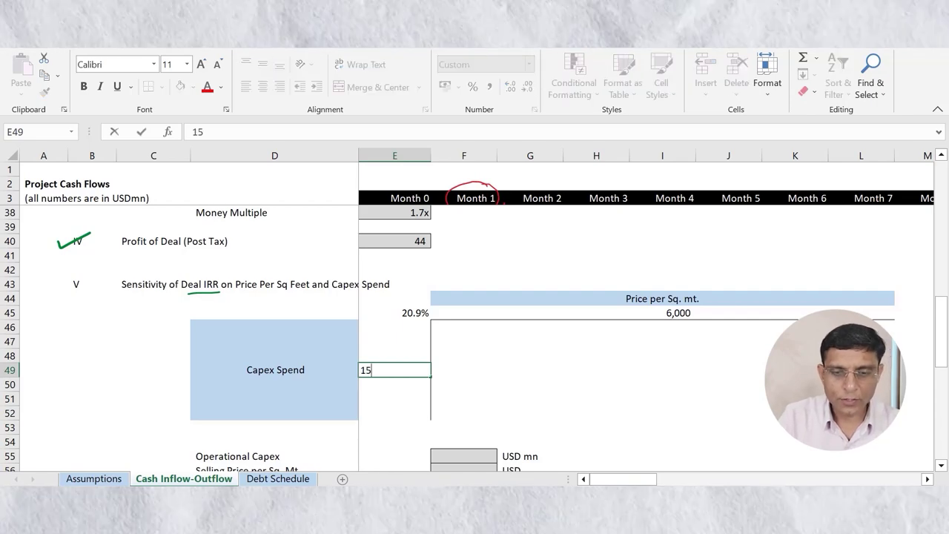
key("Return")
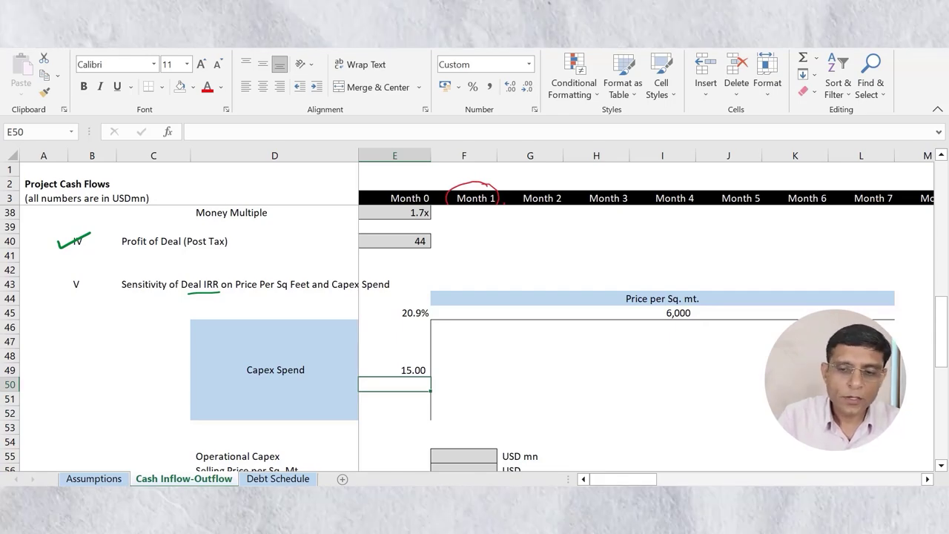
Enter =I45-100 in H45 to set the price one step below the middle price
left_click(662, 313)
left_click(596, 313)
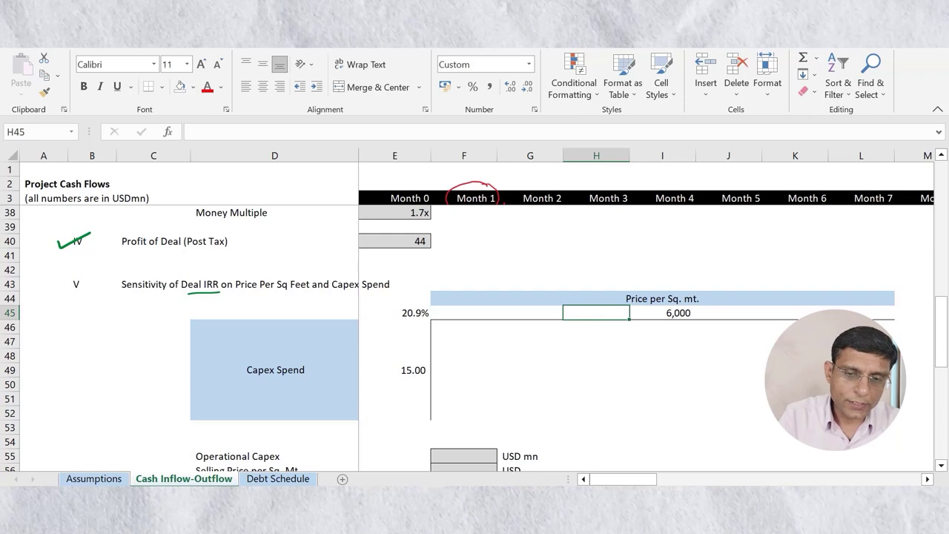
key("Left")
key("Left")
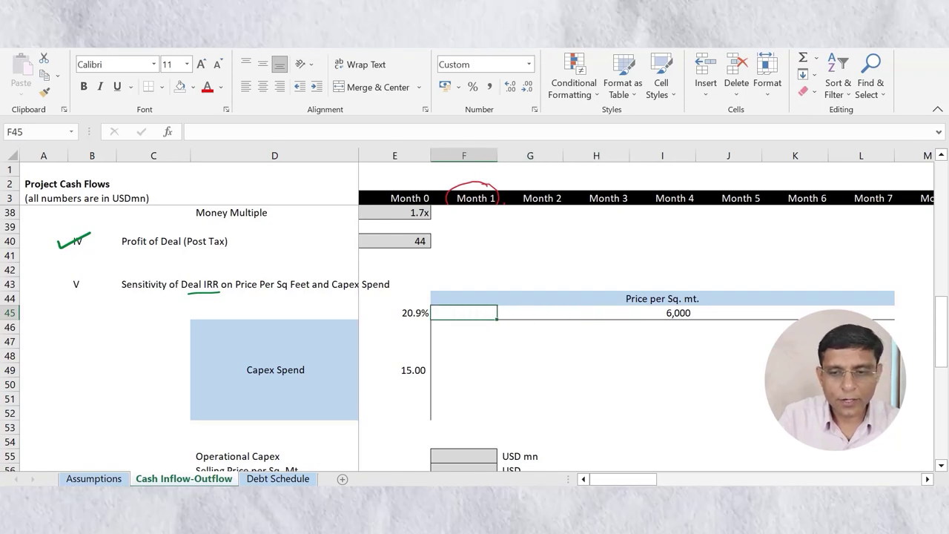
key("Right")
key("Right")
key("Right")
key("Right")
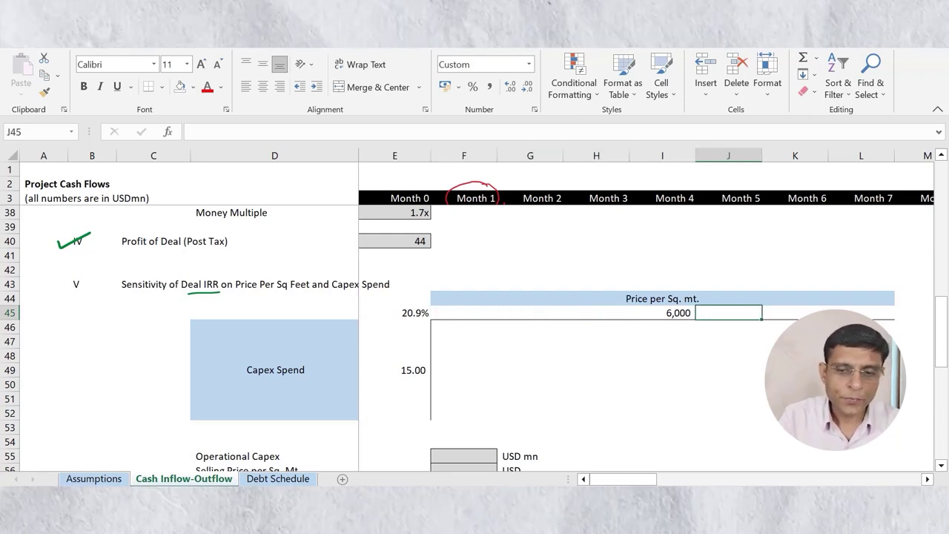
key("Left")
key("Left")
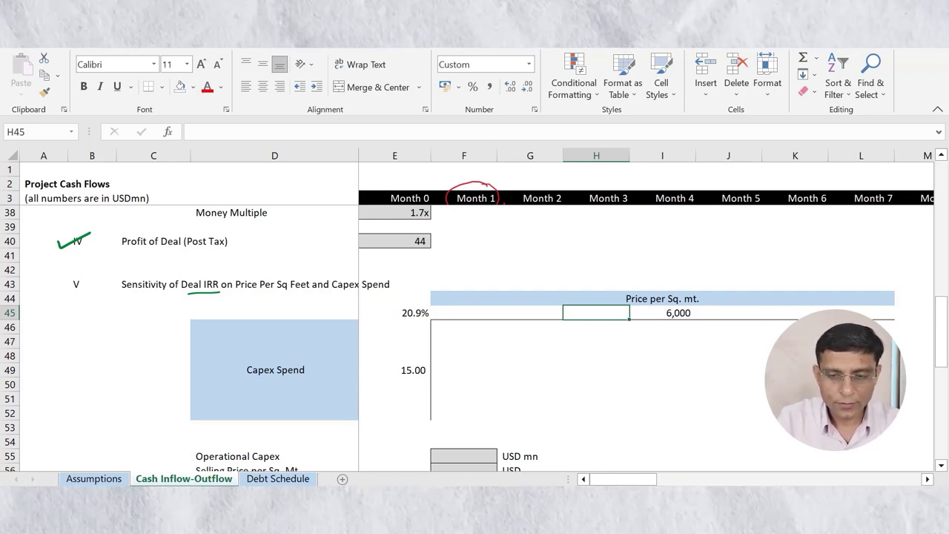
type("=")
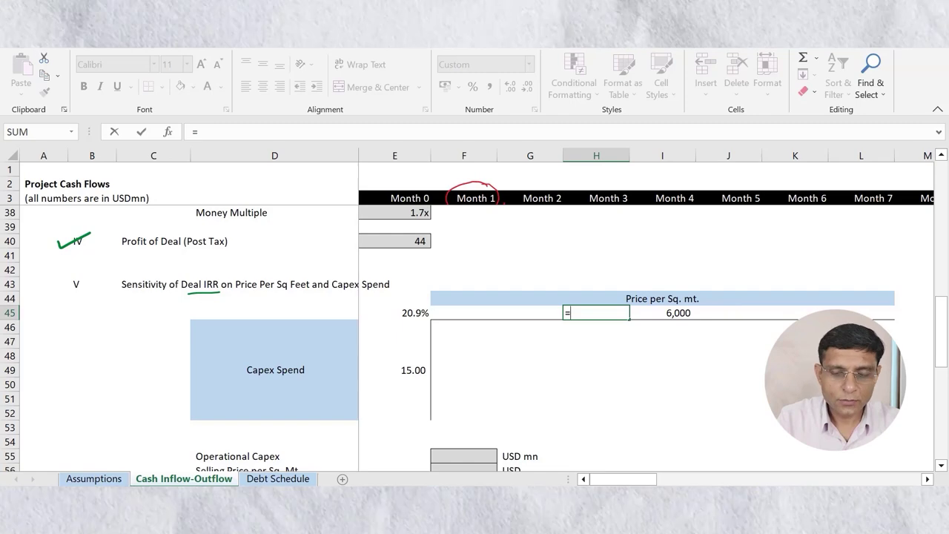
key("Right")
type("-100")
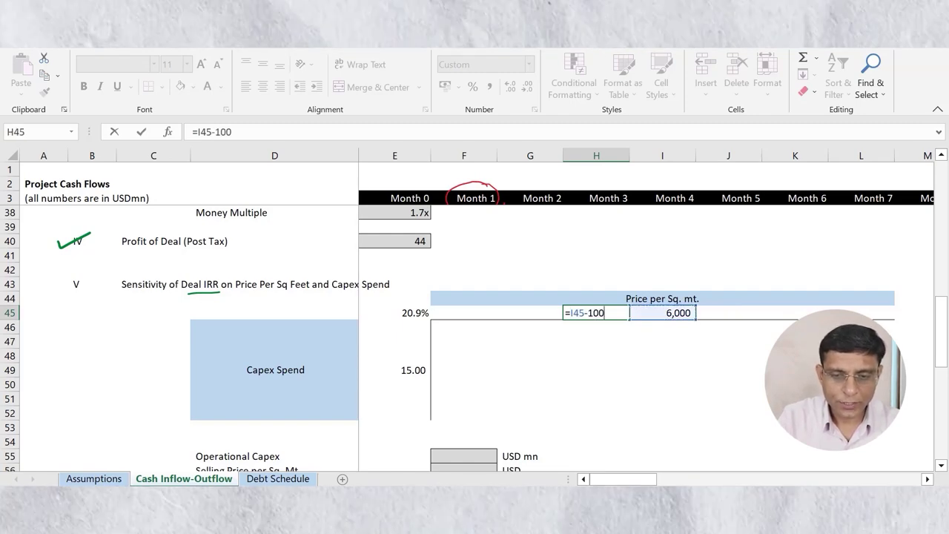
key("Return")
Copy the H45 formula into G45 and F45 to complete the lower prices in steps of 100
key("Up")
key("Left")
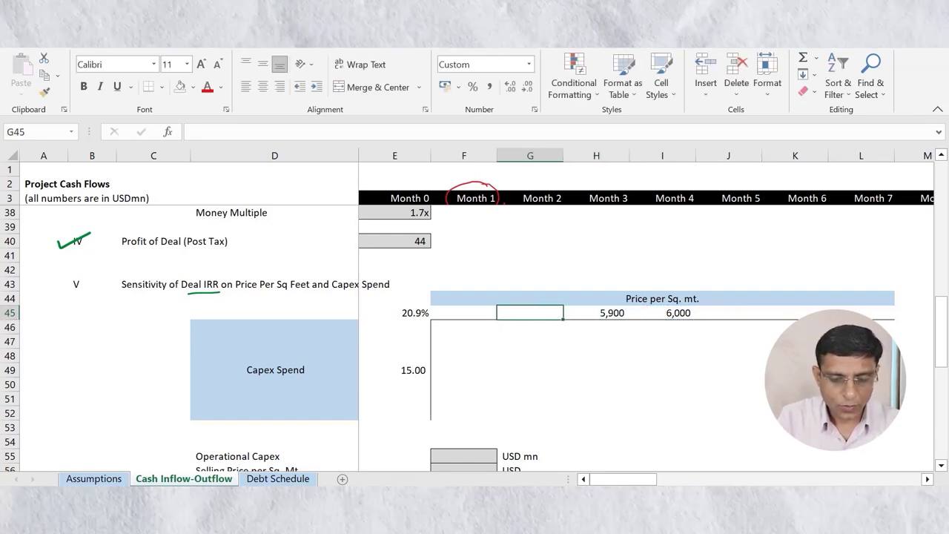
key("Right")
key("ctrl+c")
key("Left")
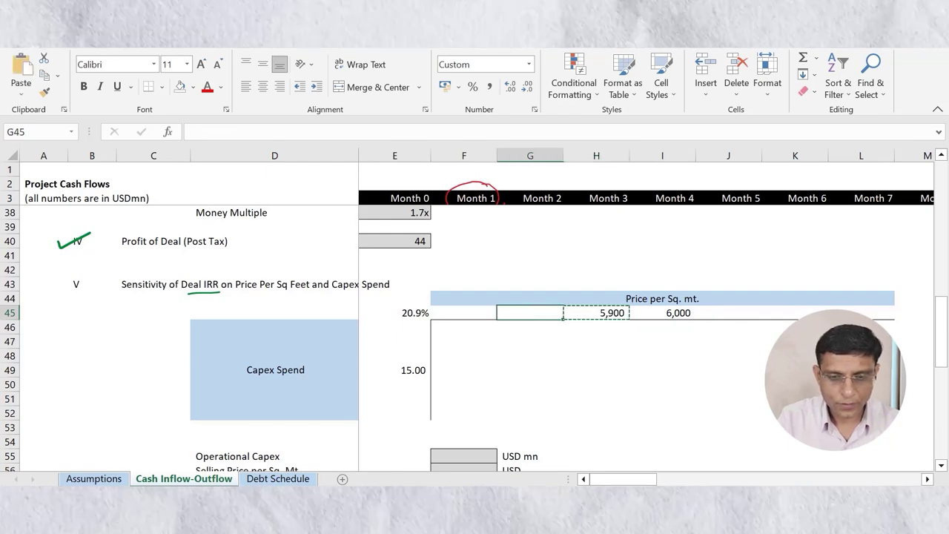
key("ctrl+v")
key("Left")
key("ctrl+v")
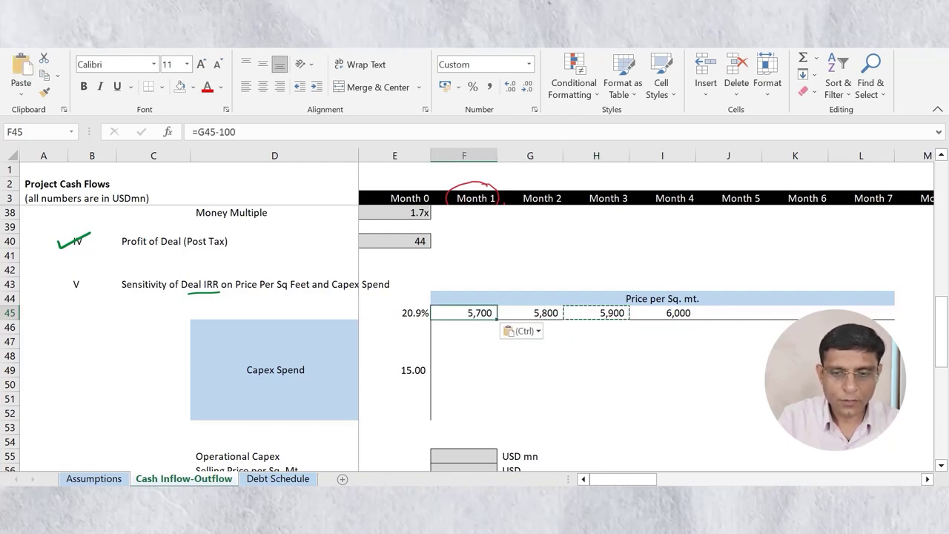
Enter =I45+100 in J45 and fill the formula across to L45 for the higher prices
key("Right")
key("Right")
key("Right")
key("Right")
type("=")
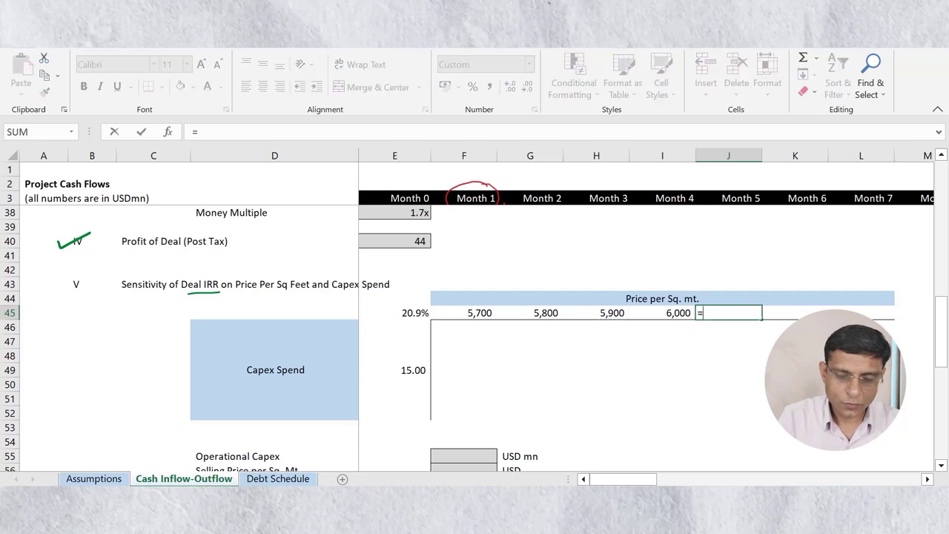
key("Left")
type("+100")
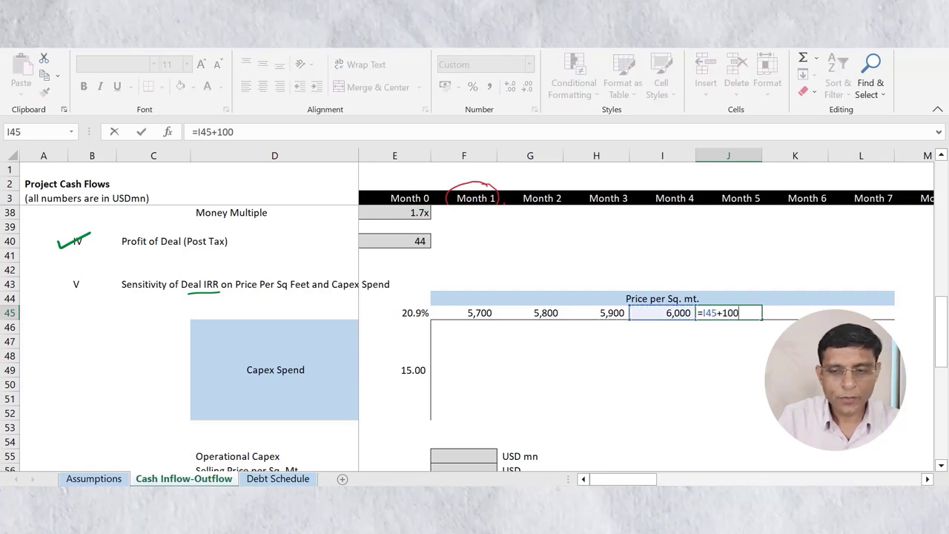
key("ctrl+Return")
key("shift+Right")
key("shift+Right")
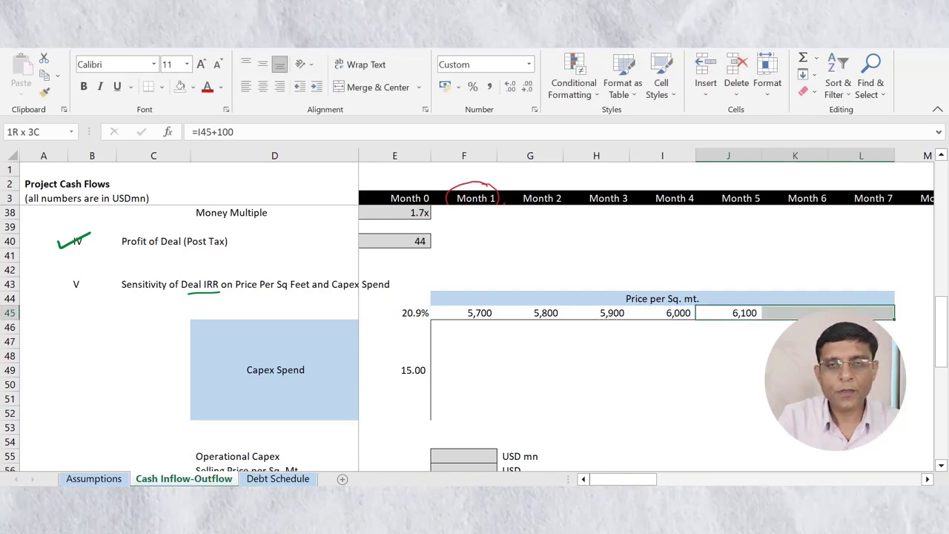
key("ctrl+r")
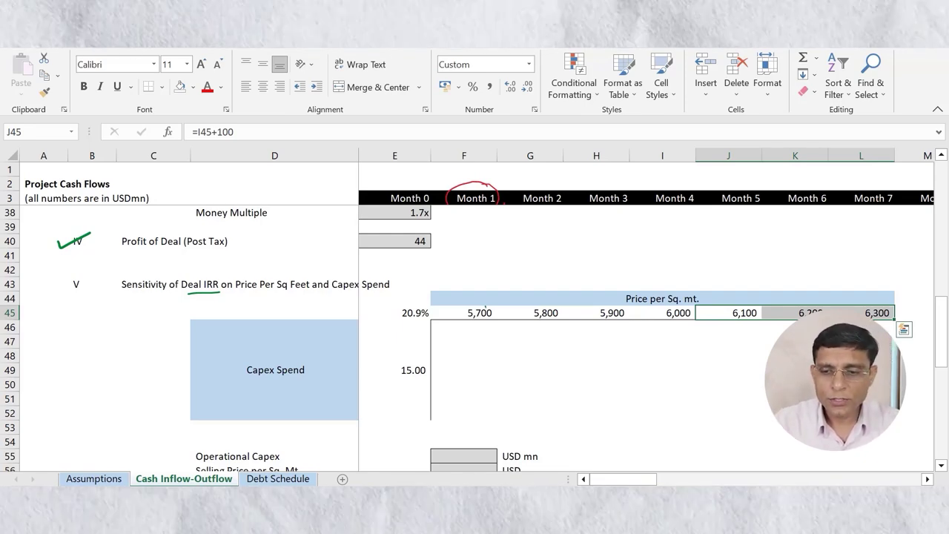
Tick the first and last prices in green ink and fill the middle price cell I45 with light gold
left_click_drag(486, 306, 498, 300)
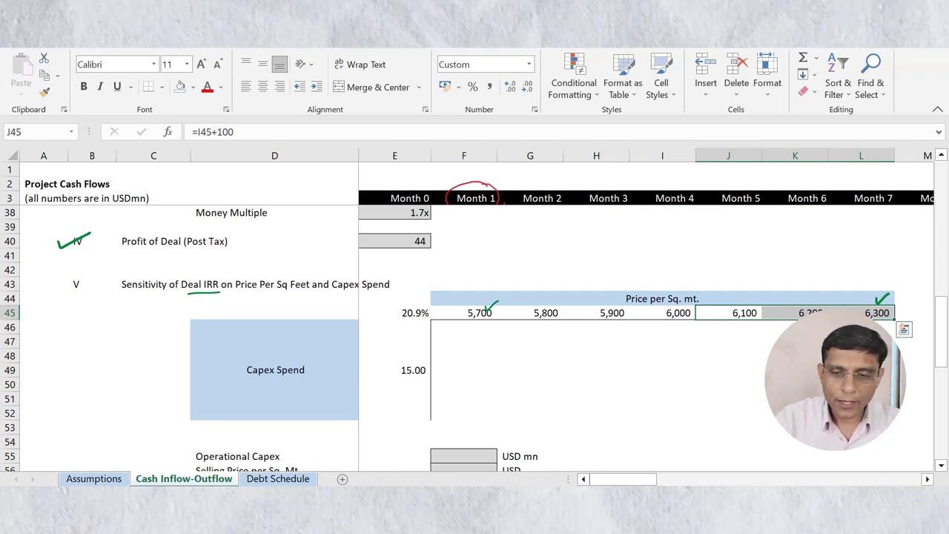
left_click(662, 313)
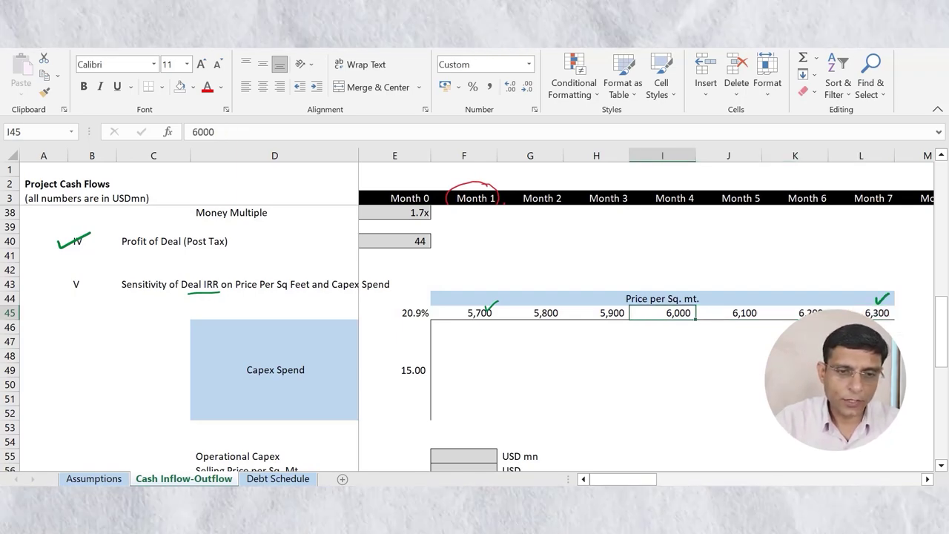
left_click(193, 87)
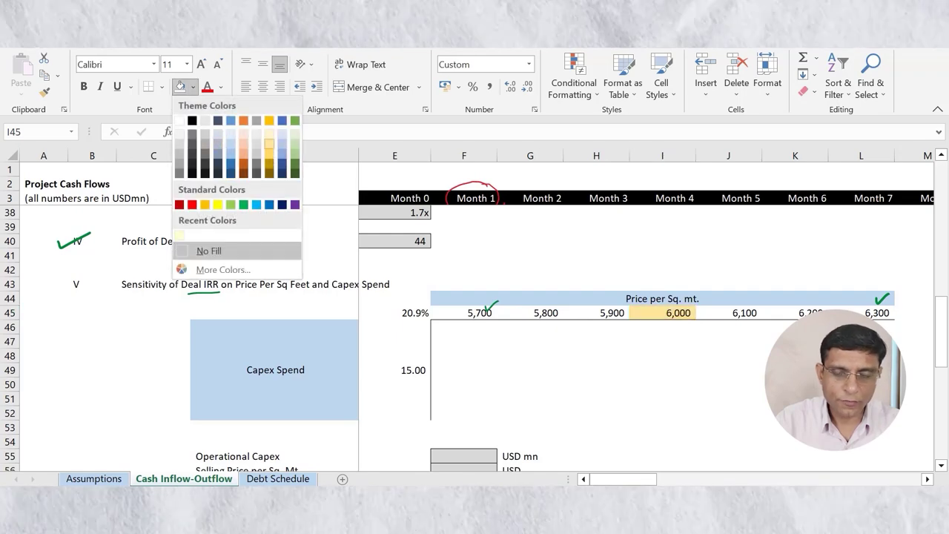
left_click(269, 144)
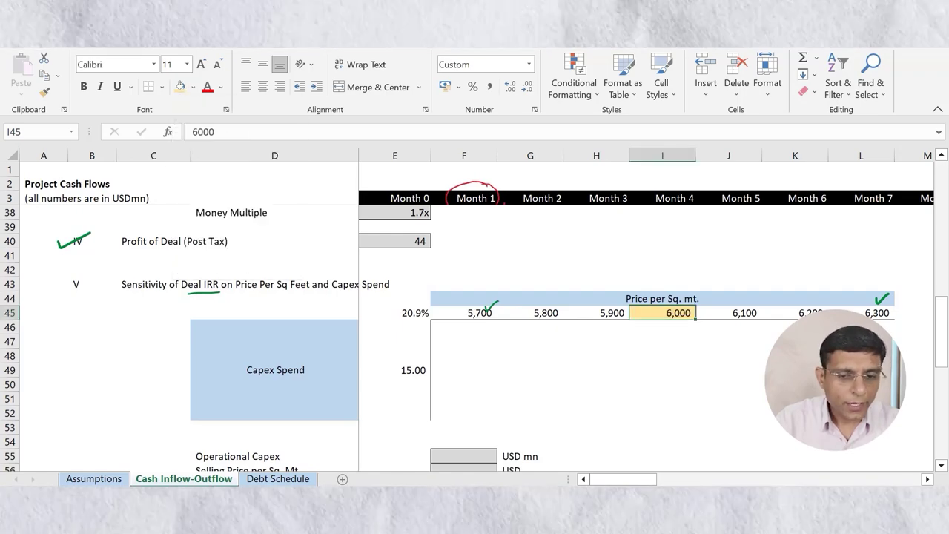
left_click(395, 370)
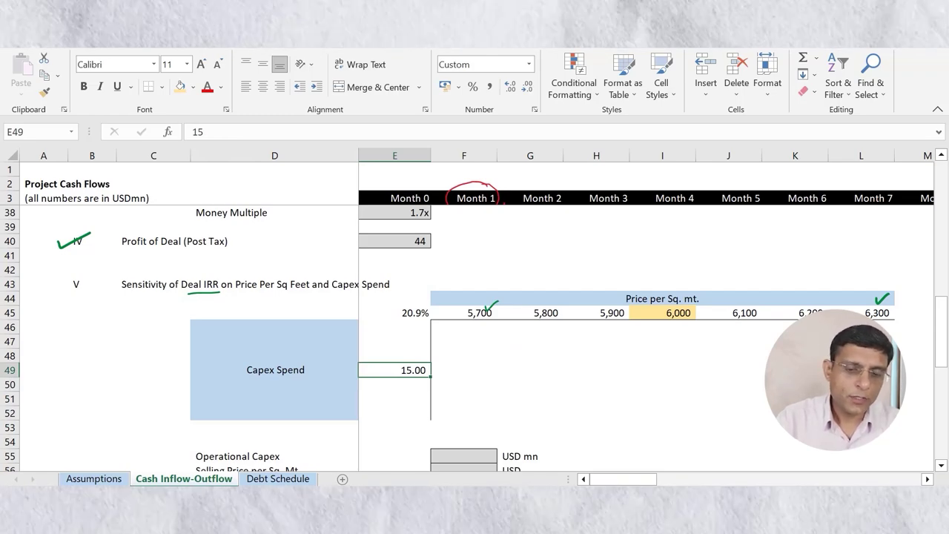
key("Up")
type("=")
key("Down")
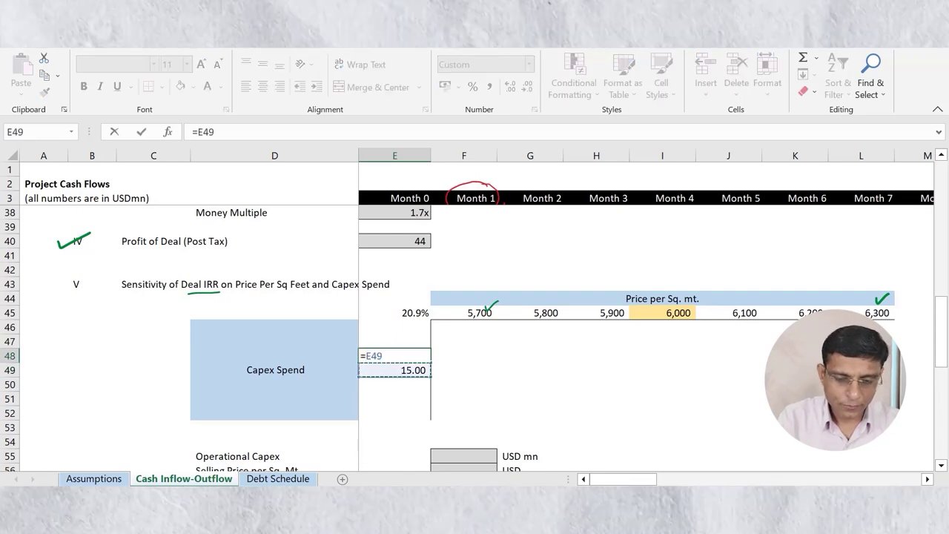
type("_1")
key("ctrl+Return")
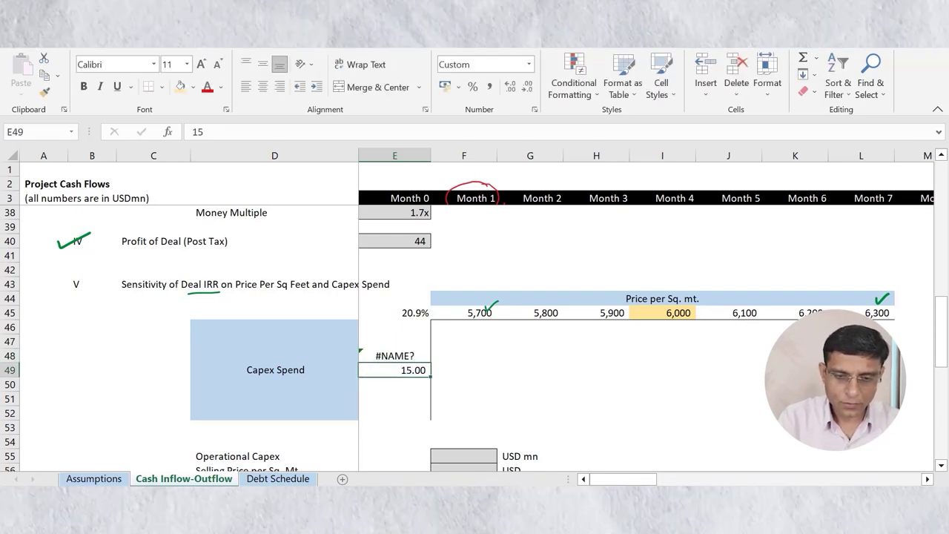
Enter =E49-1 in E48 and copy the formula up into E46:E47 for the lower capex values
type("=")
key("Down")
type("-1")
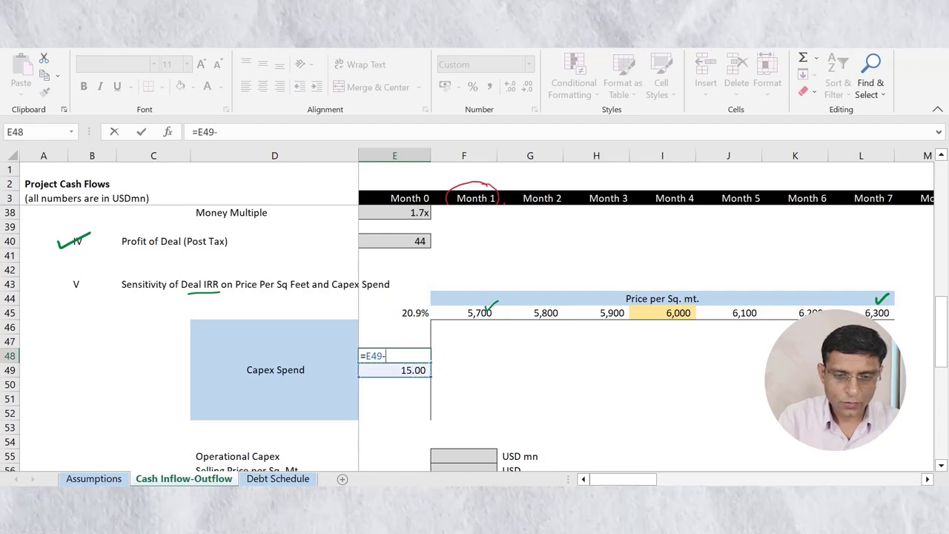
key("ctrl+Return")
key("ctrl+c")
key("Up")
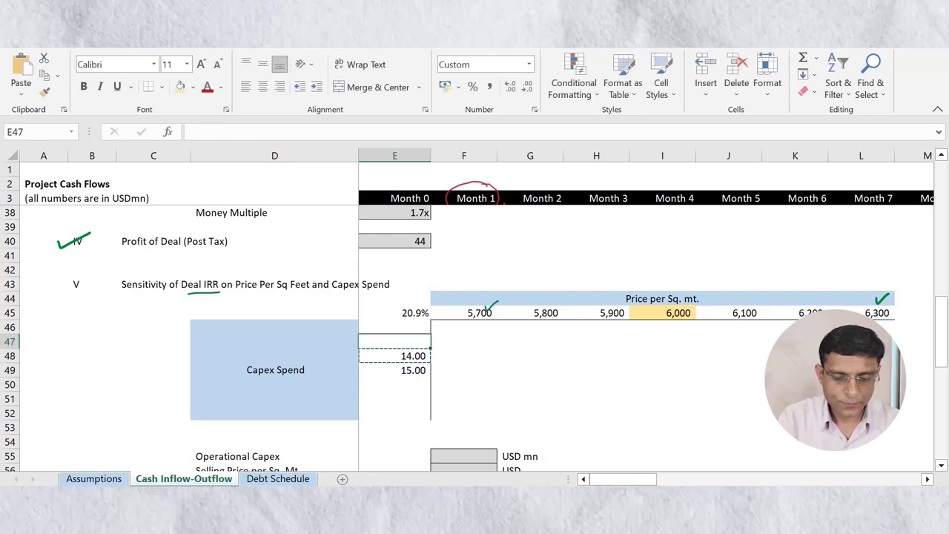
key("shift+Up")
key("ctrl+v")
Enter =E49+1 in E50 and copy the formula down into E51 and E52 for the higher capex values
key("Down")
key("Down")
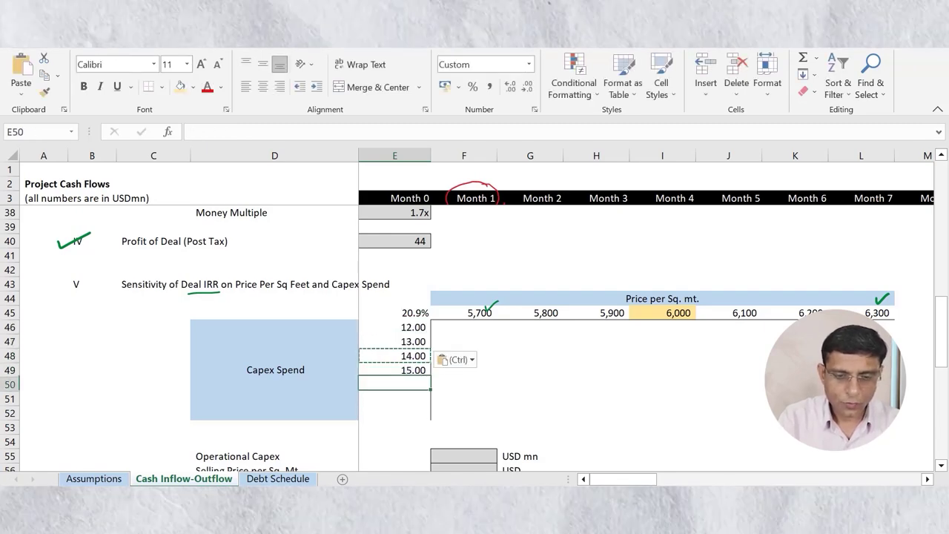
type("=")
key("Up")
type("+1")
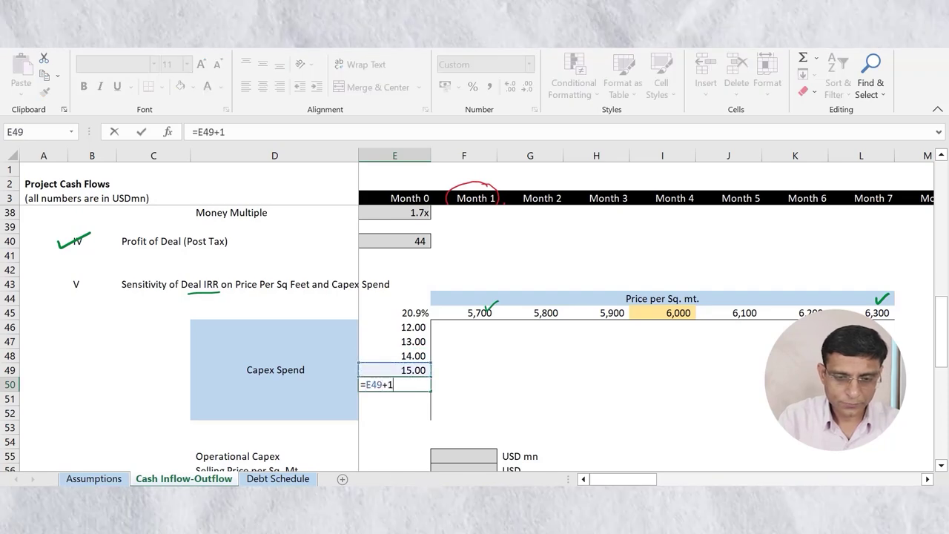
key("ctrl+Return")
key("ctrl+c")
key("Down")
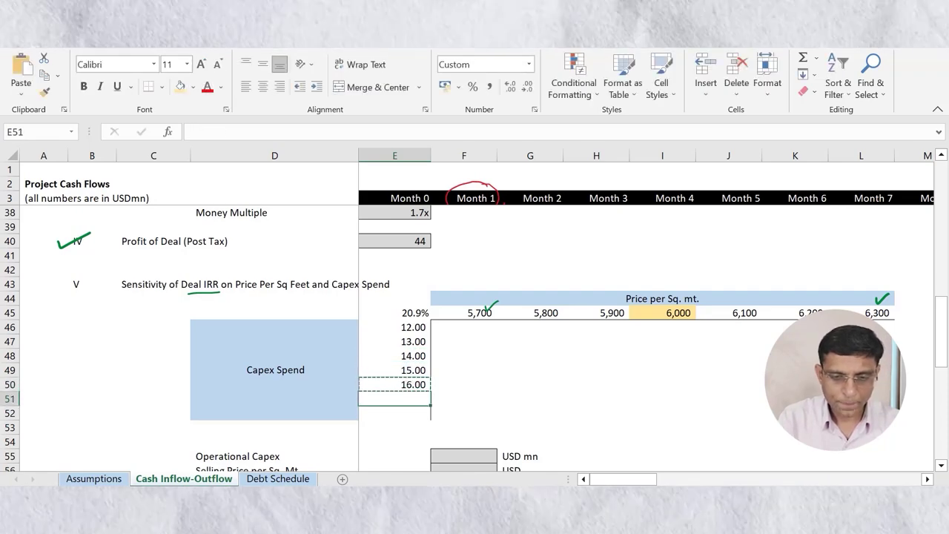
key("ctrl+v")
key("Down")
key("ctrl+v")
key("Escape")
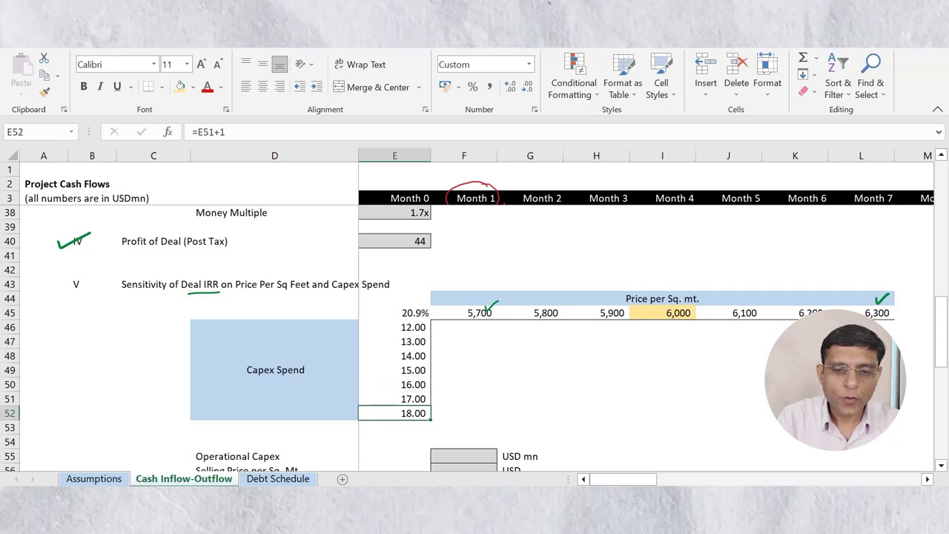
Look over the capex values in E46:E52 and the price headings in row 45 of the sensitivity table
key("Up")
key("Up")
key("Up")
key("Up")
key("Up")
key("Up")
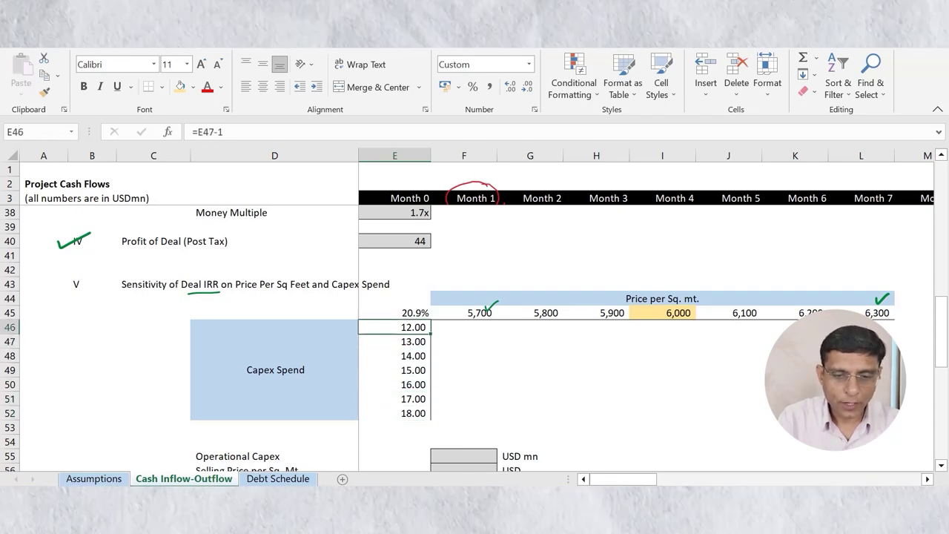
key("shift+Down")
key("shift+Down")
key("shift+Down")
key("shift+Down")
key("shift+Down")
key("shift+Down")
key("Right")
key("Right")
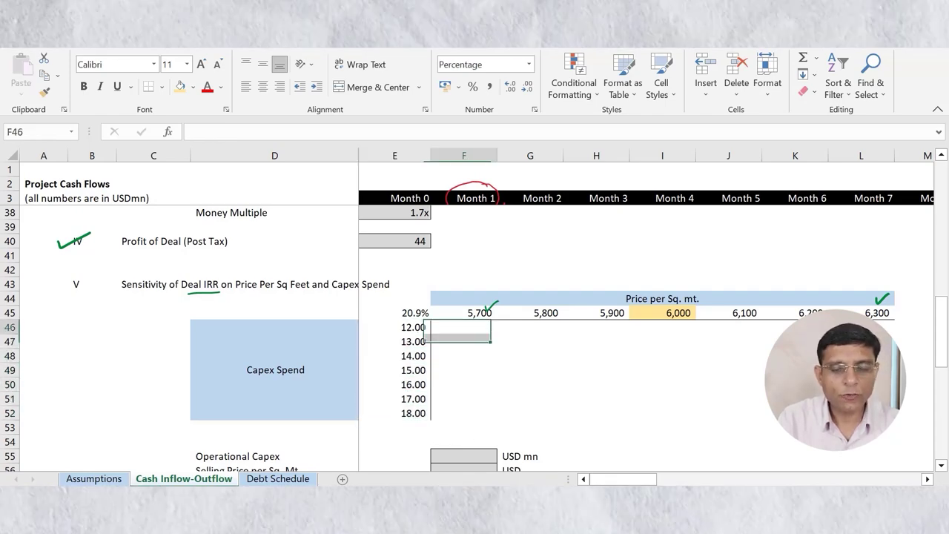
key("Up")
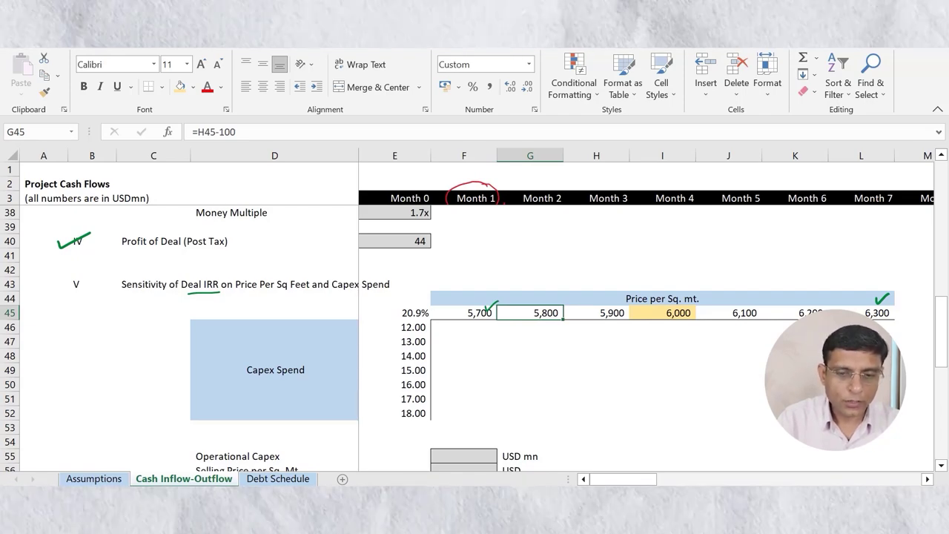
scroll(474, 326, "down", 1)
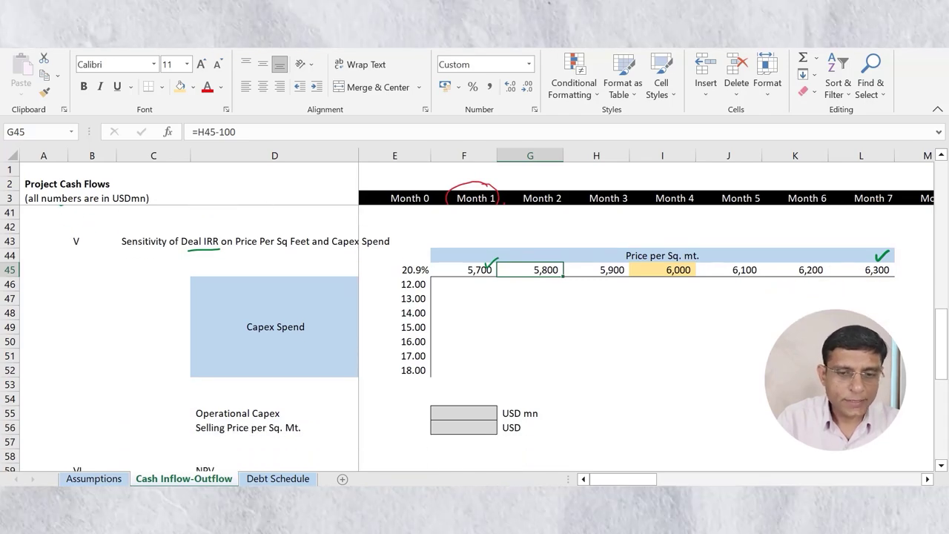
Fill the middle capex cell E49 with the same light gold as the middle price cell I45
left_click(662, 270)
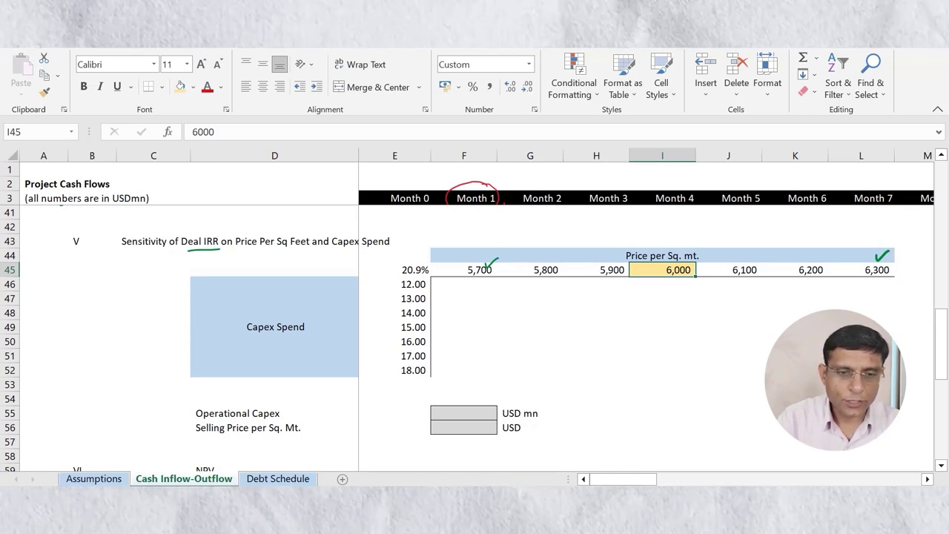
left_click(395, 327)
left_click(180, 87)
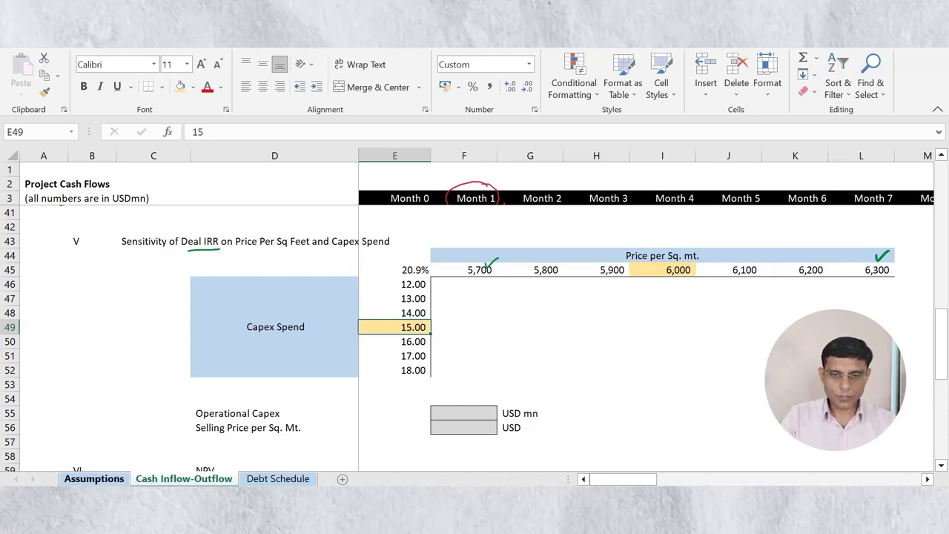
Enter 6000 as the Selling Price per Sq. Mt. input in F56 of the Cash Inflow-Outflow sheet
left_click(94, 479)
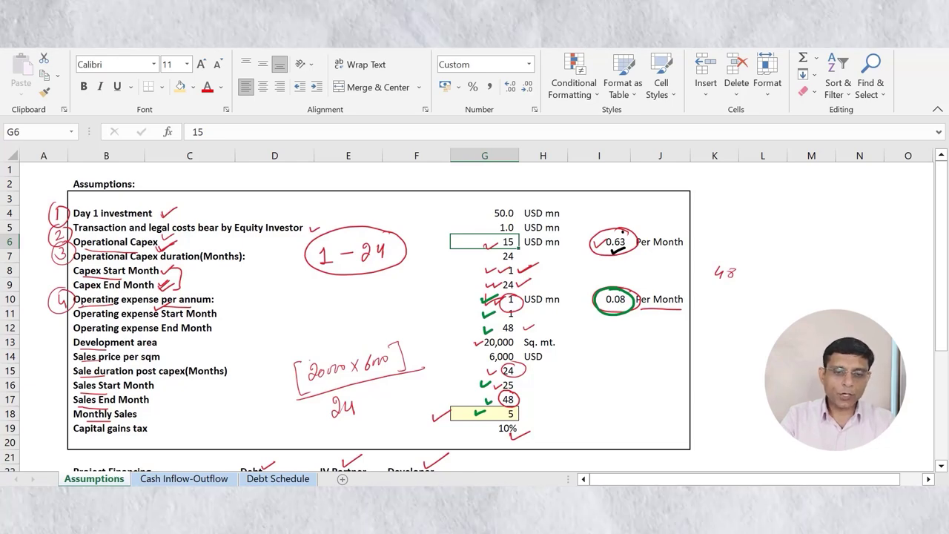
key("ctrl+Page_Down")
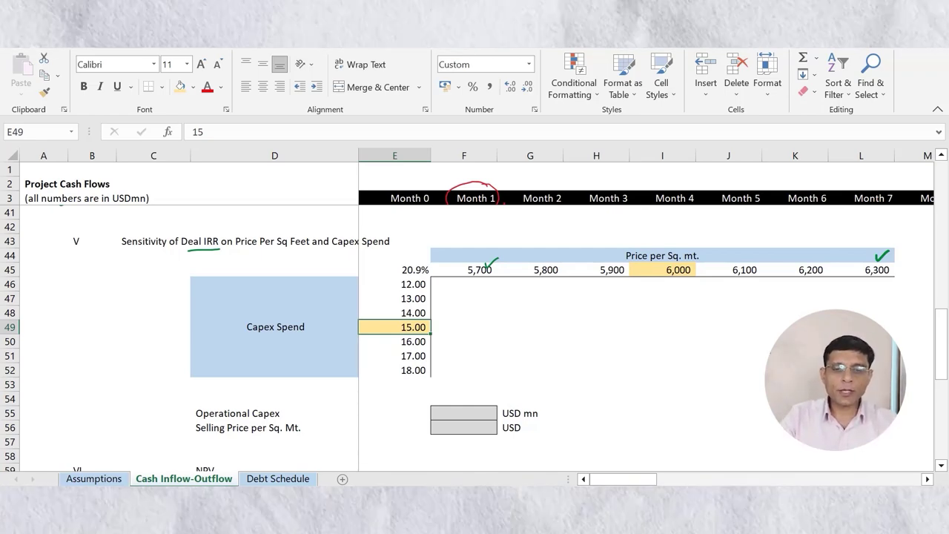
left_click(275, 413)
left_click(463, 413)
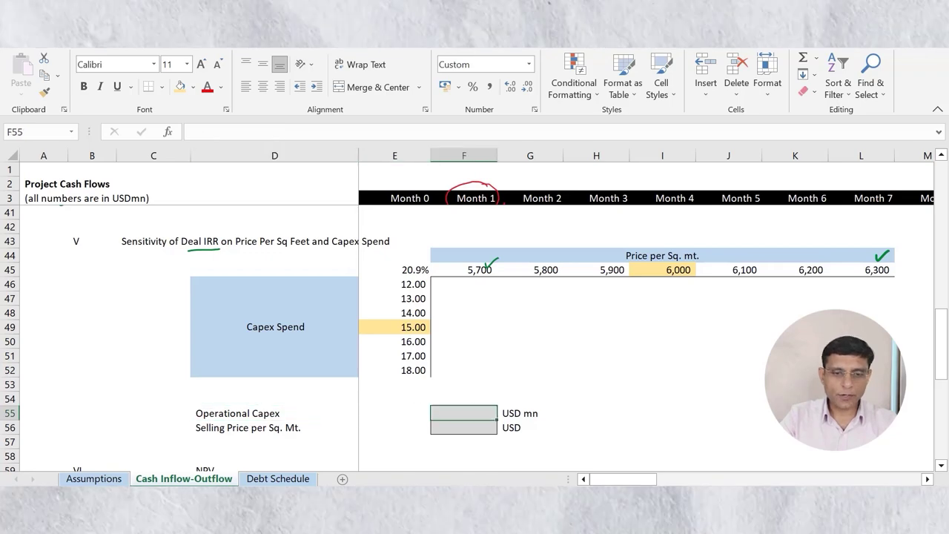
left_click(275, 412)
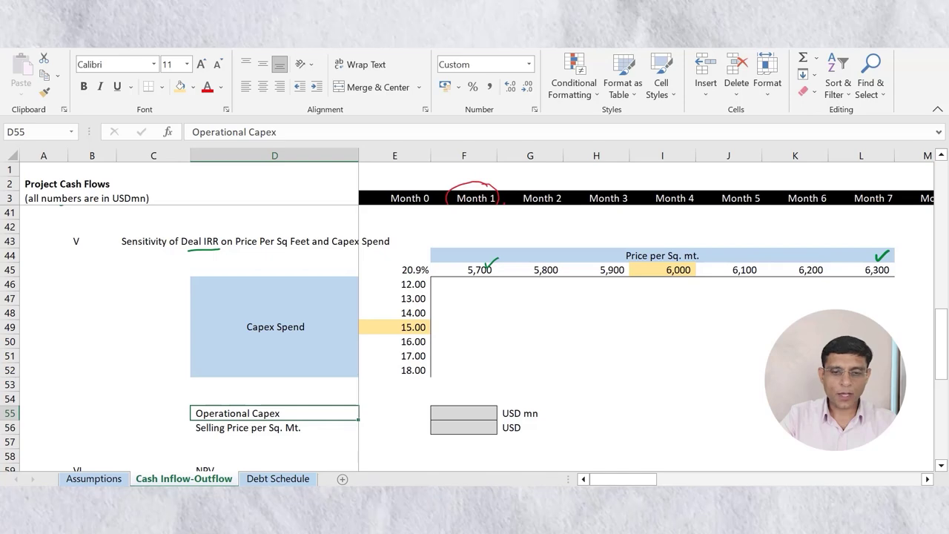
left_click(464, 413)
left_click(275, 428)
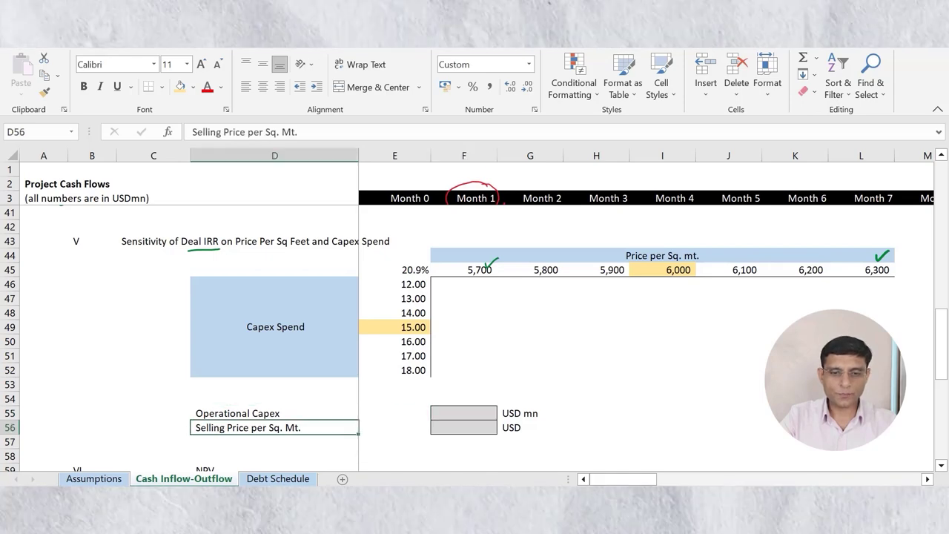
left_click(463, 428)
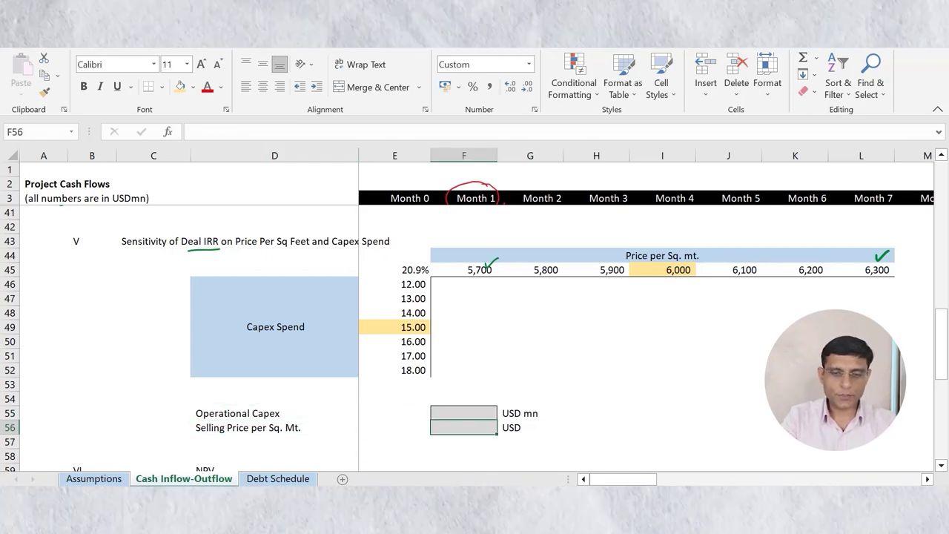
type("6000")
key("Return")
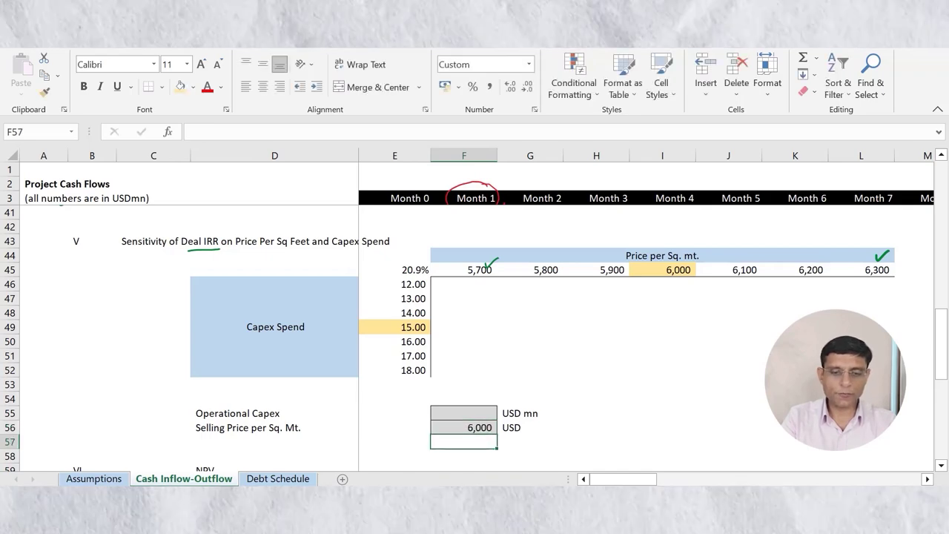
Enter 15 as the Operational Capex input in F55
key("Up")
key("Up")
type("15")
key("Return")
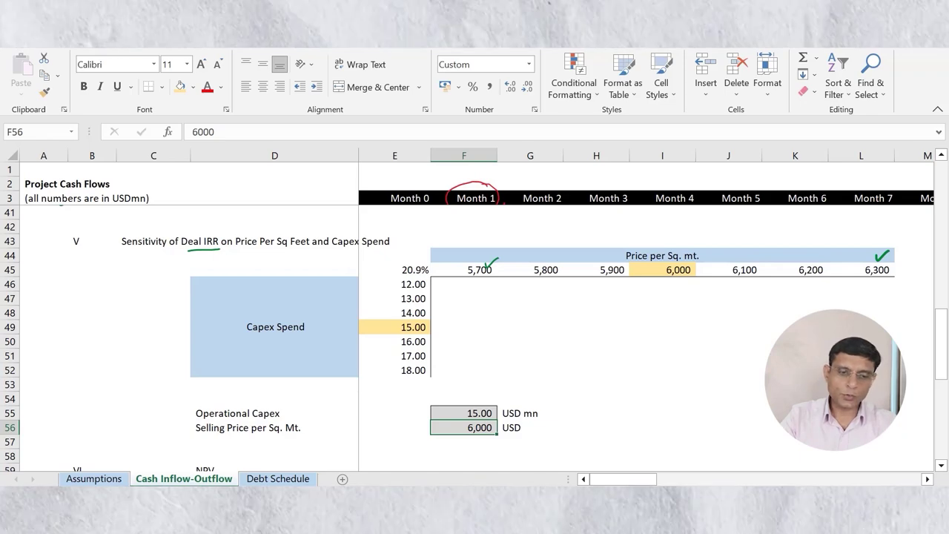
Link Operational Capex in G6 of the Assumptions sheet to the new input with ='Cash Inflow-Outflow'!F55
key("ctrl+Page_Up")
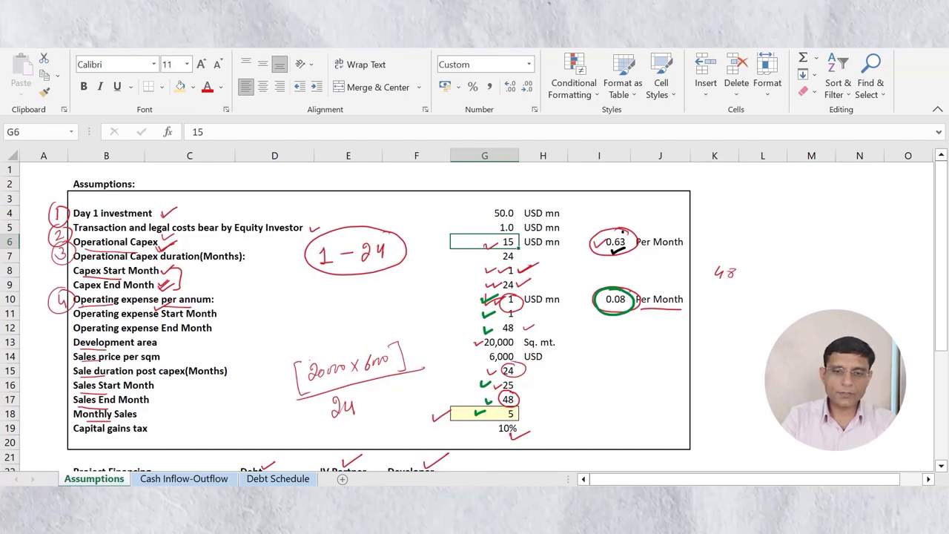
type("=")
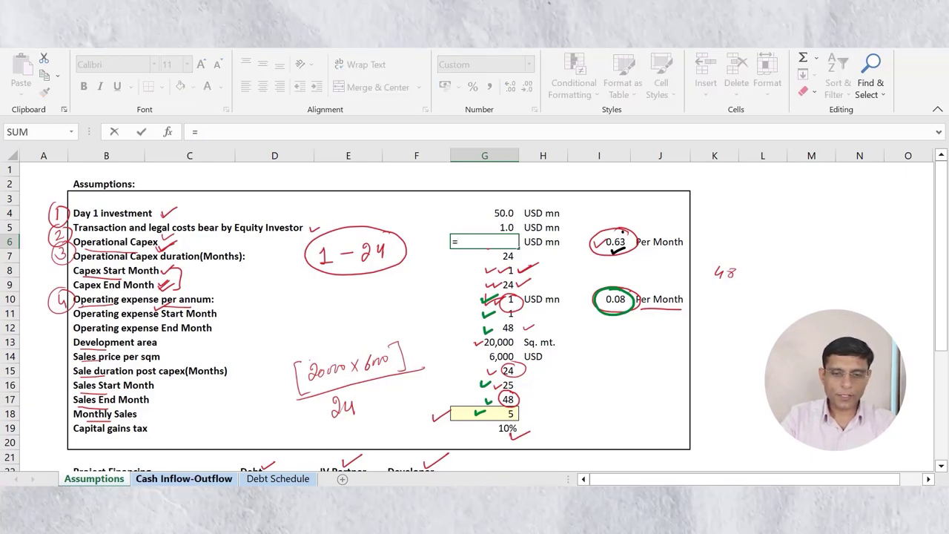
left_click(184, 479)
left_click(464, 414)
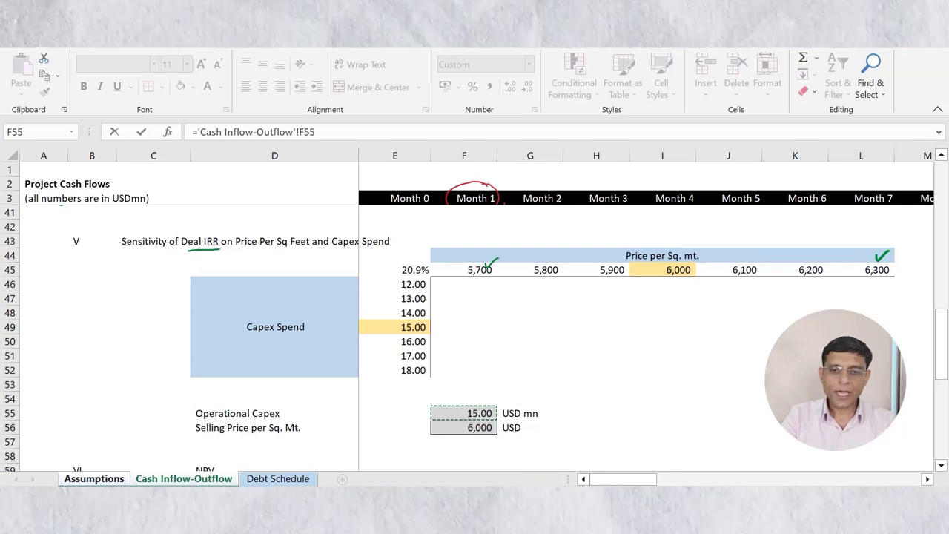
key("Return")
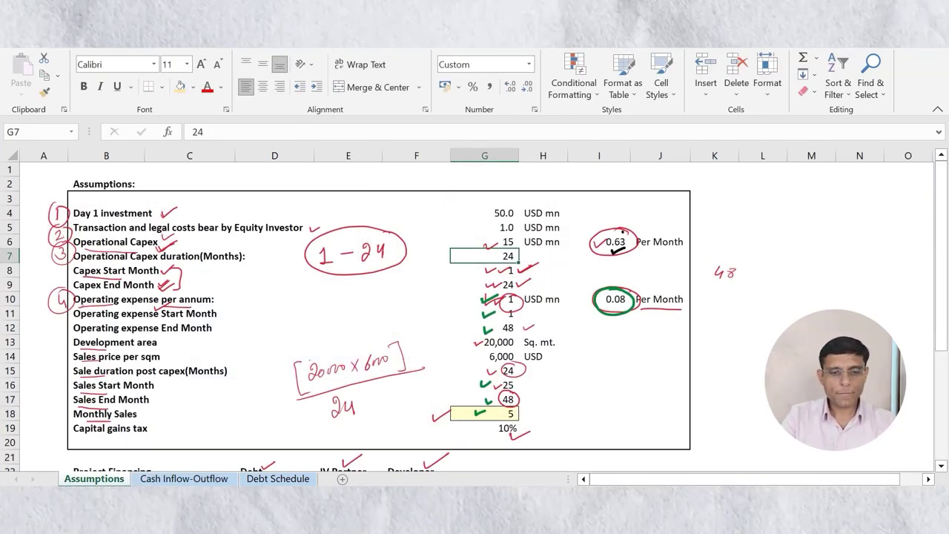
Link Sales price per sqm in G14 of the Assumptions sheet to the new input with ='Cash Inflow-Outflow'!F56
key("ctrl+Page_Down")
left_click(464, 413)
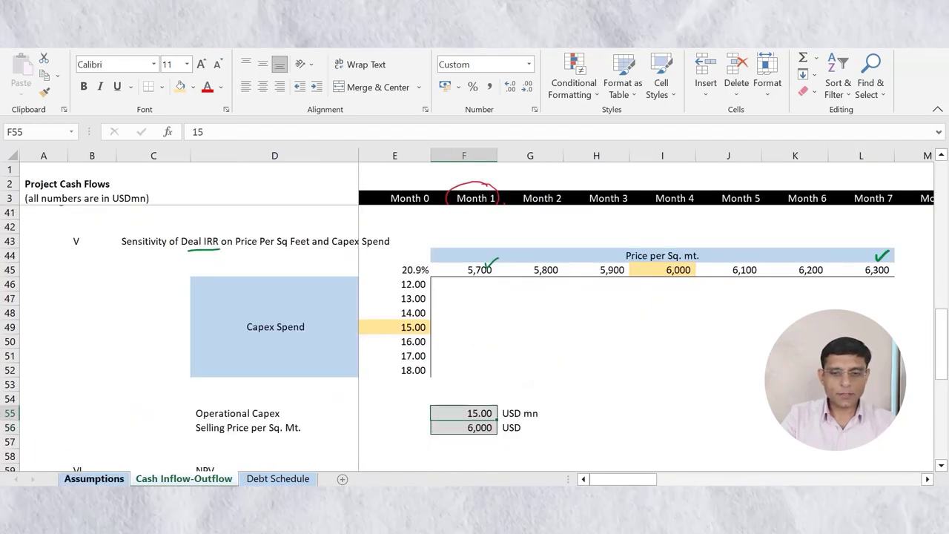
key("ctrl+Page_Up")
left_click(485, 356)
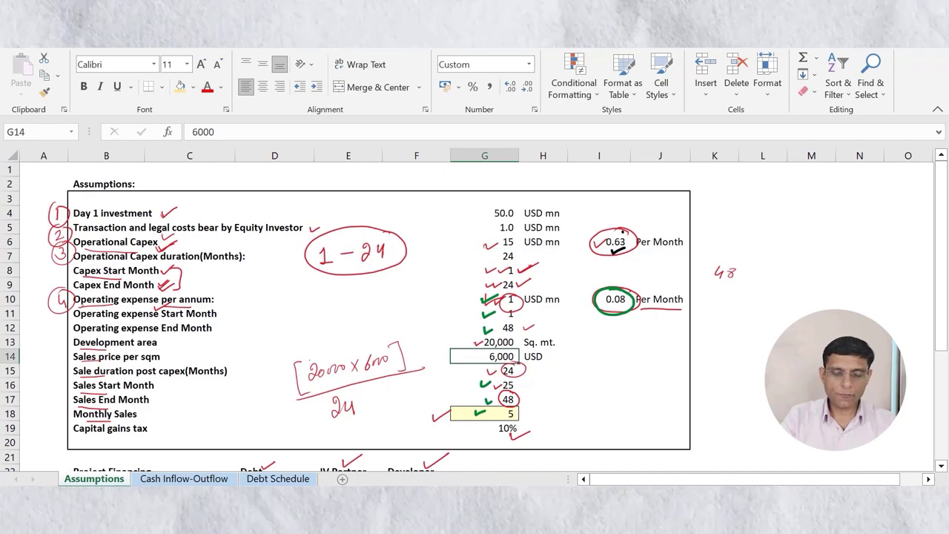
type("='Cash Inflow-Outflow'!")
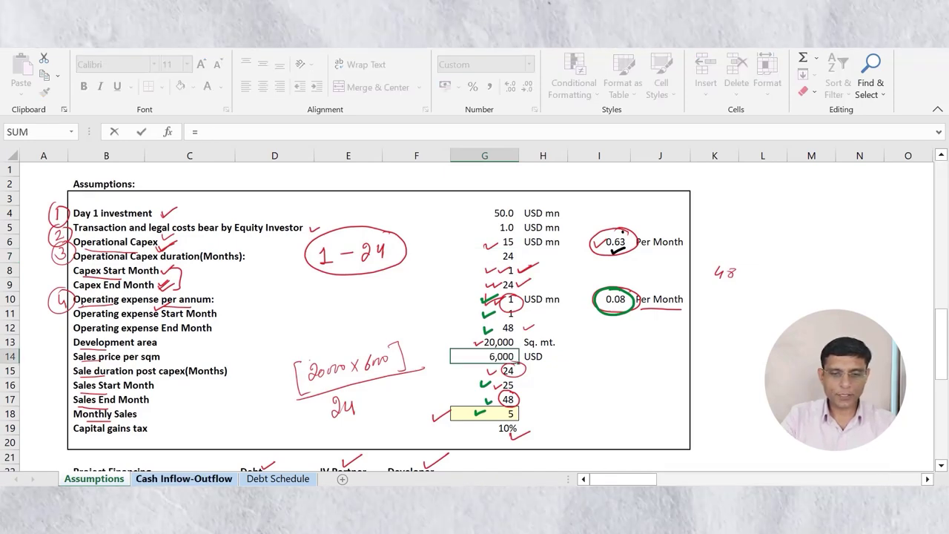
key("ctrl+Page_Down")
key("Down")
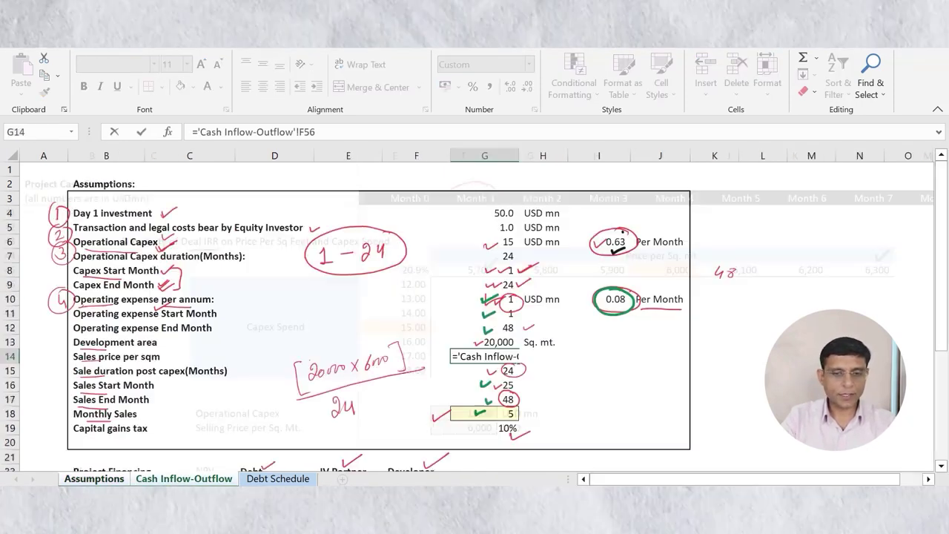
key("Return")
Check the monthly and yearly Deal IRR cells E32 and E33 on the Cash Inflow-Outflow sheet
key("ctrl+Page_Down")
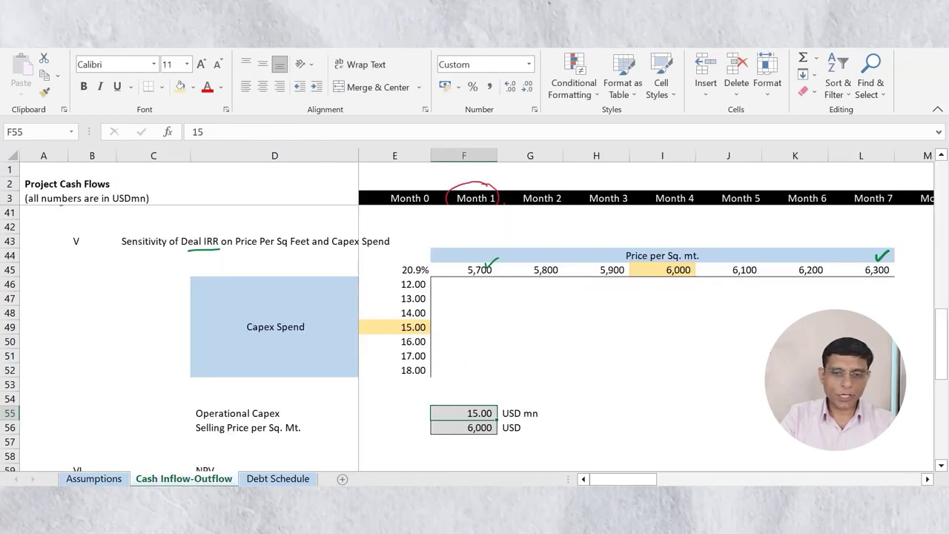
scroll(475, 318, "up", 2)
scroll(474, 319, "down", 2)
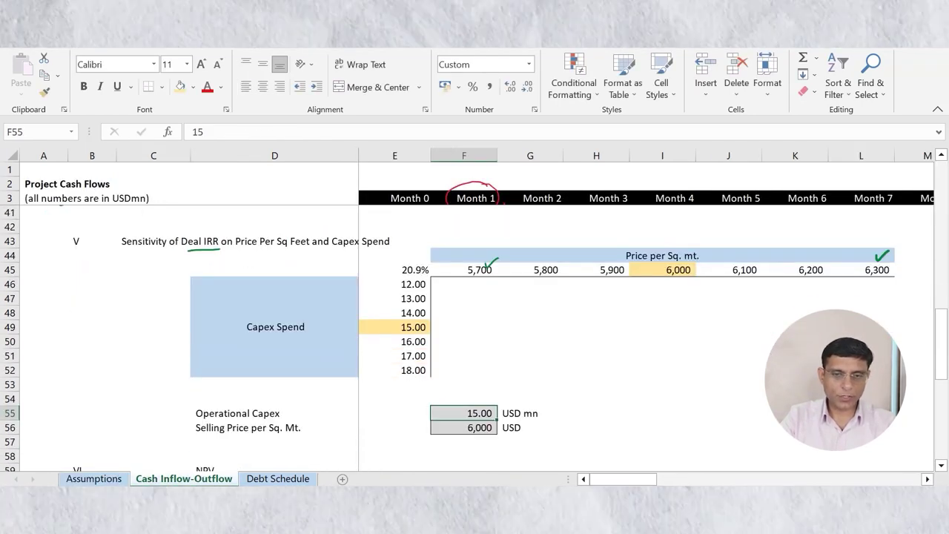
scroll(474, 319, "up", 4)
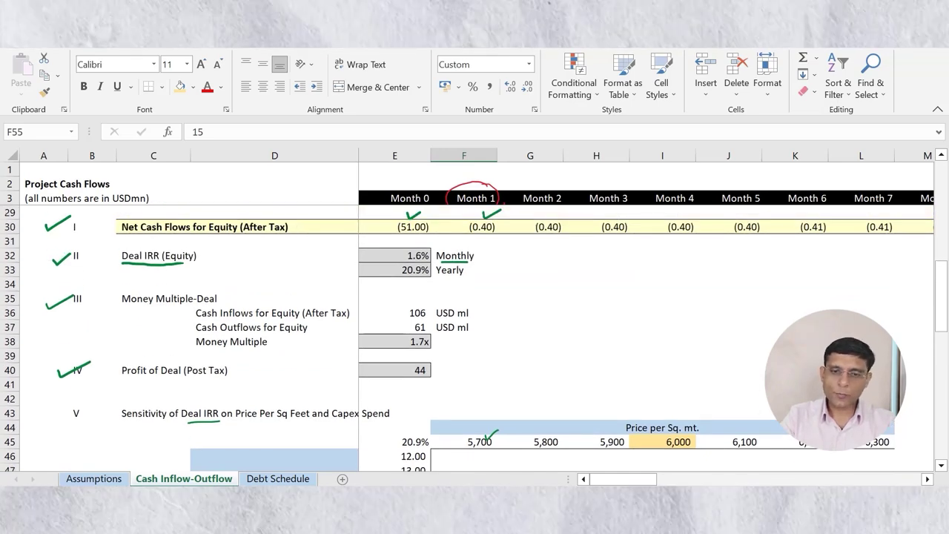
left_click(396, 256)
left_click(395, 270)
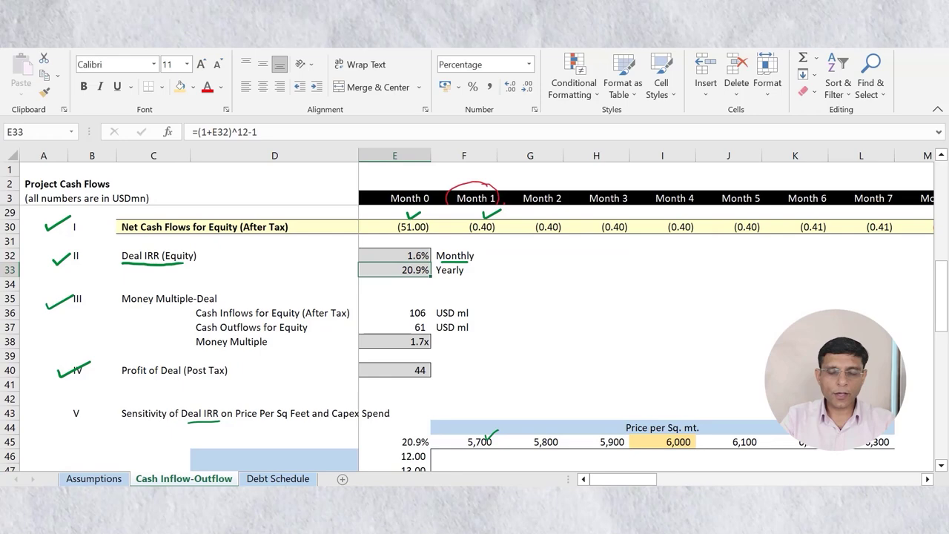
scroll(475, 318, "down", 3)
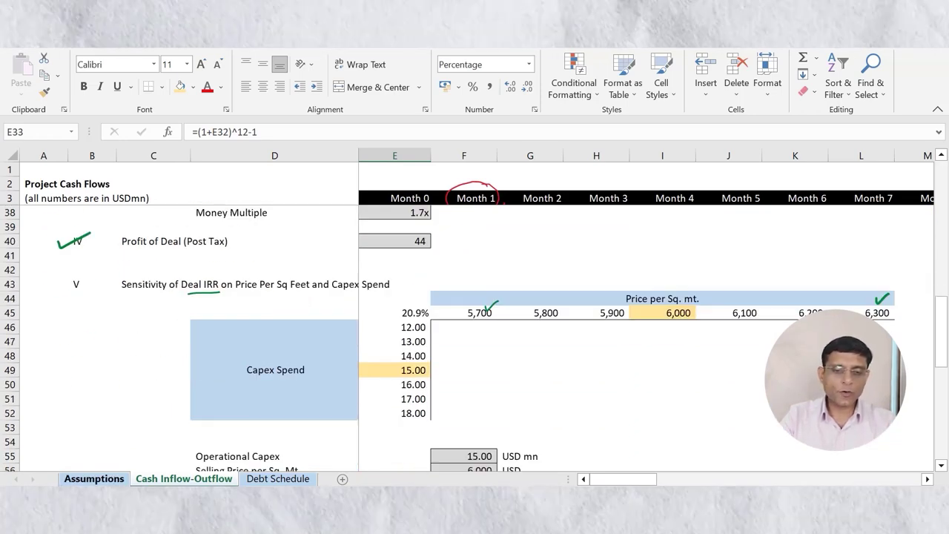
Fill the linked Operational Capex cell G6 and Sales price cell G14 on the Assumptions sheet with light gold
left_click(94, 479)
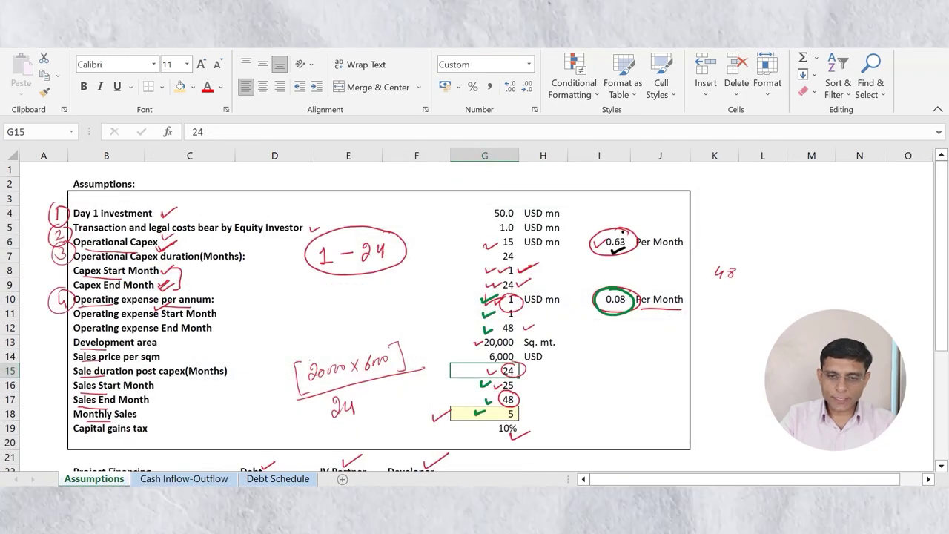
left_click(485, 342)
left_click(484, 242)
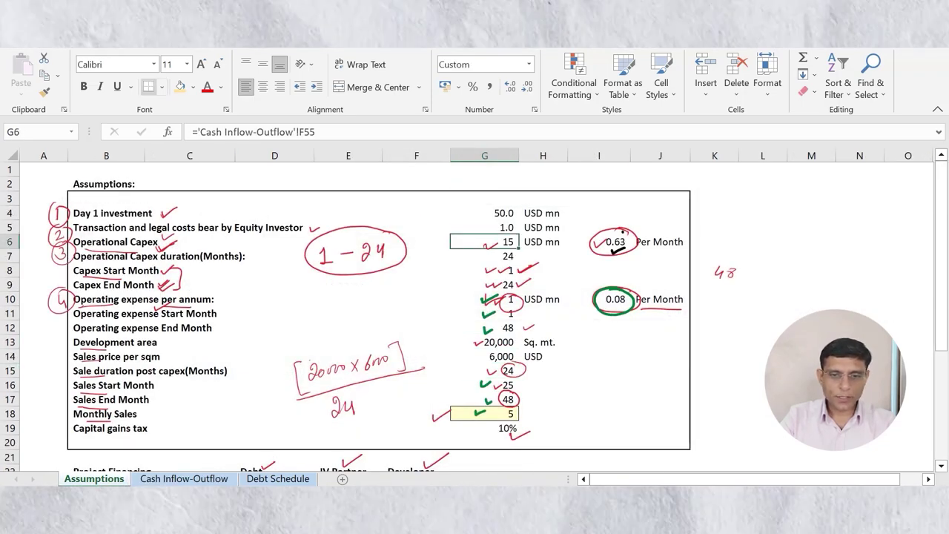
left_click(179, 86)
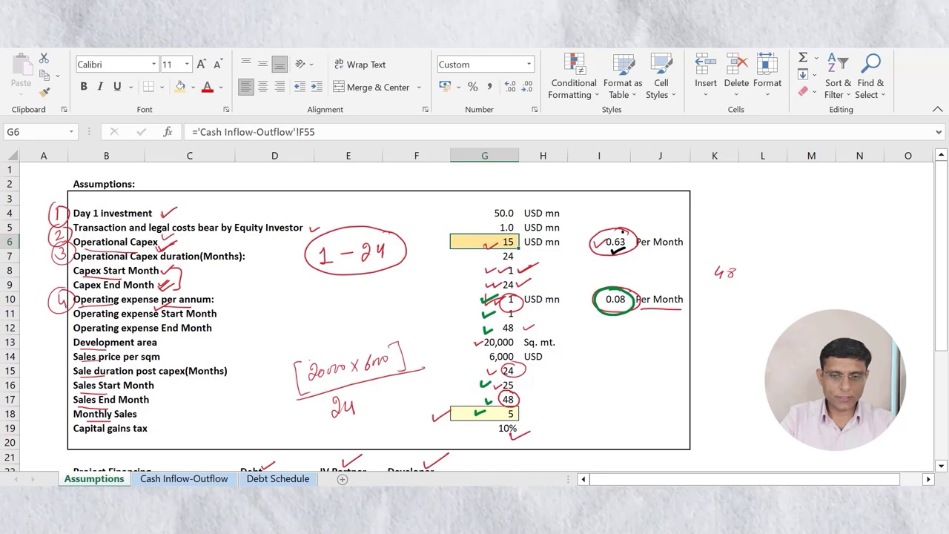
left_click(484, 357)
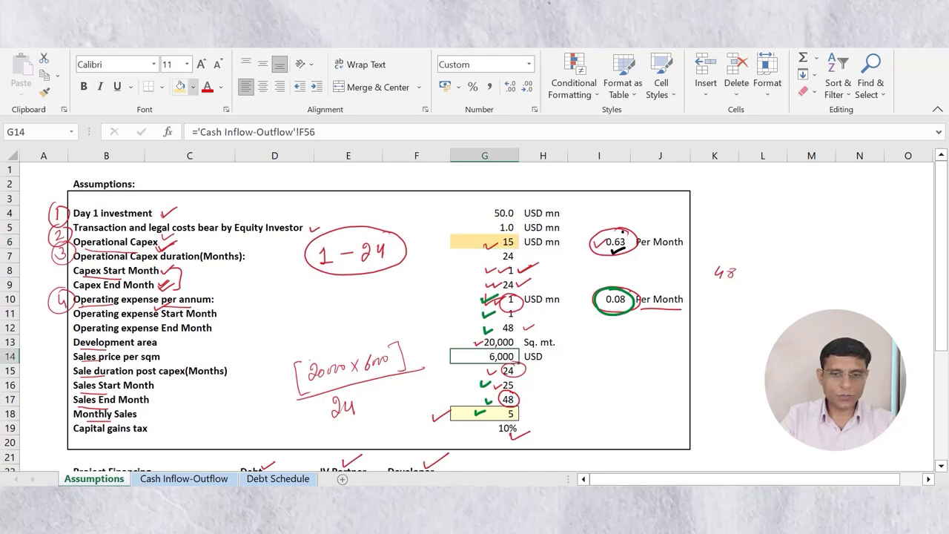
left_click(180, 86)
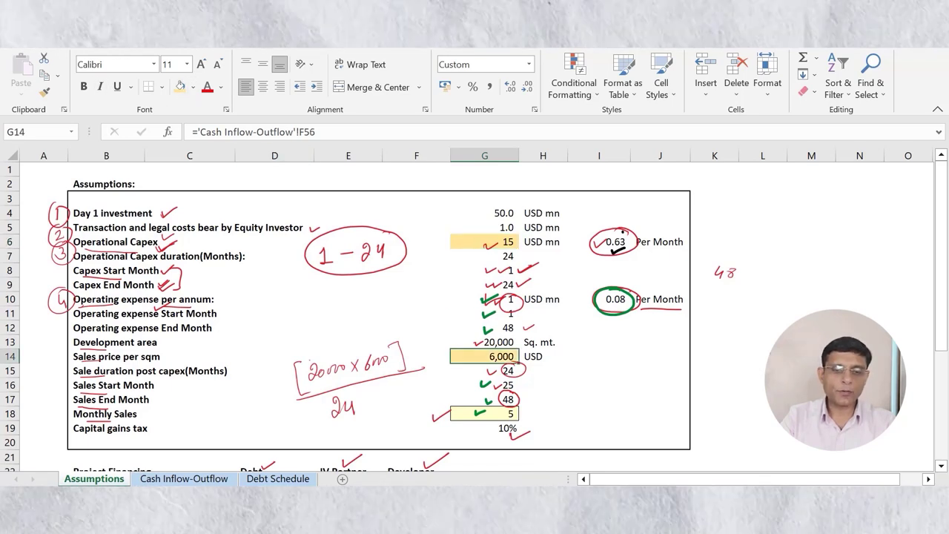
Examine the inputs in F55:F56, the sensitivity table range E45:L52 and the Deal IRR link in E45 on Cash Inflow-Outflow
key("ctrl+Page_Down")
scroll(464, 370, "down", 2)
left_click_drag(464, 370, 464, 384)
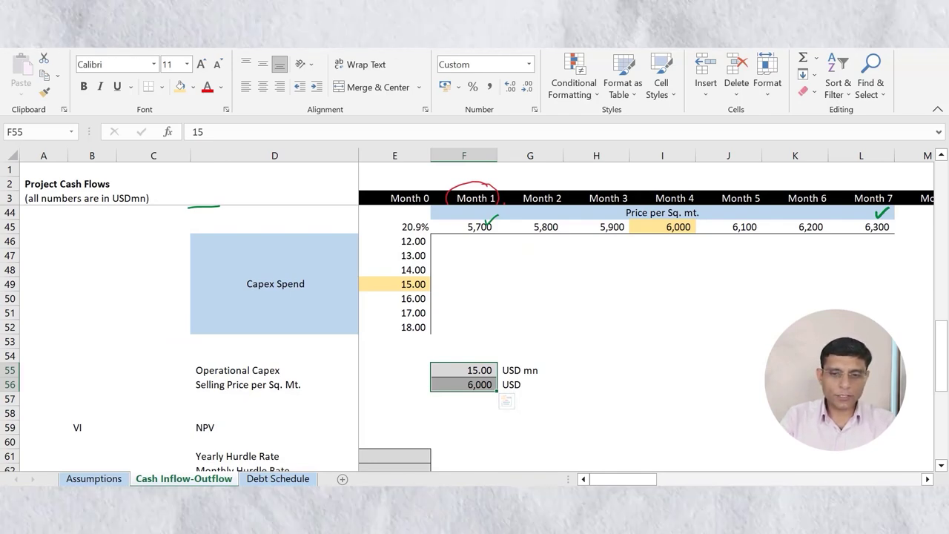
left_click_drag(401, 226, 860, 327)
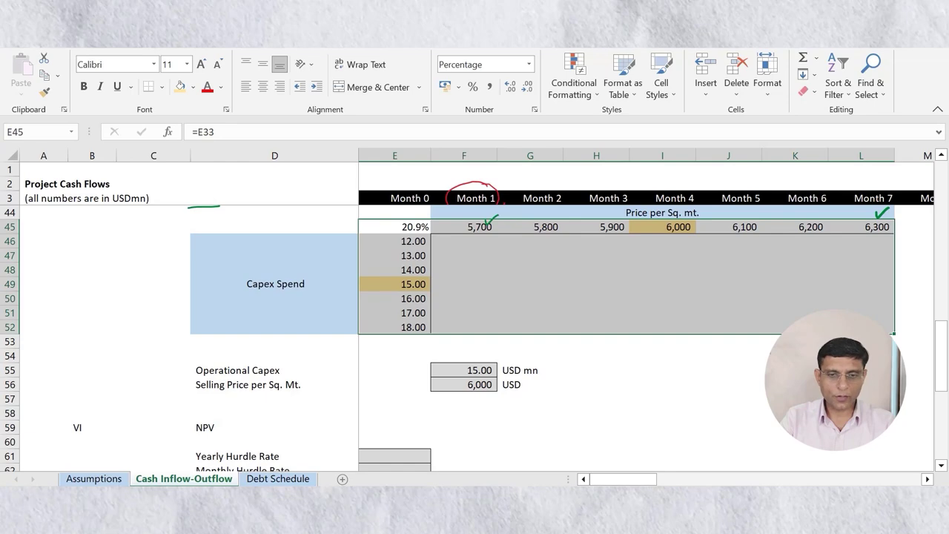
left_click(394, 227)
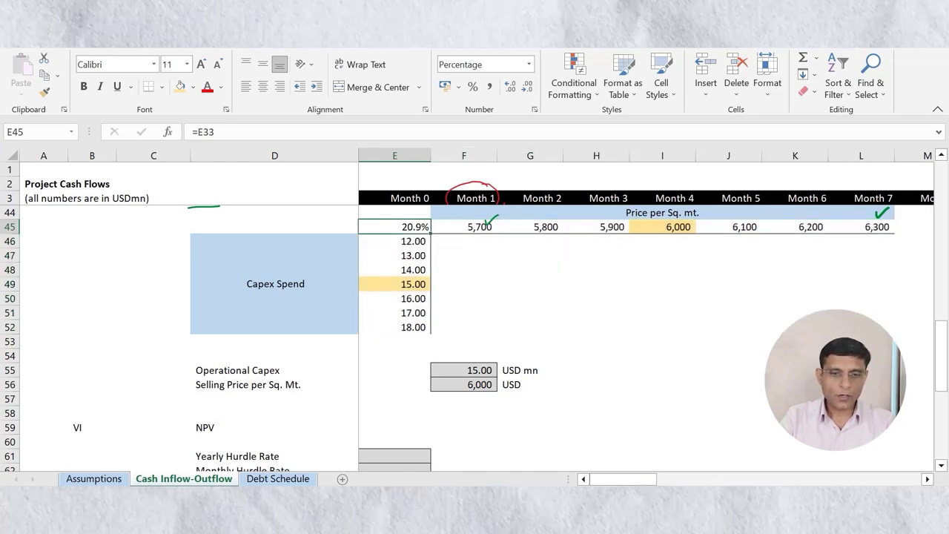
Create a two-way data table on E45:L52 with F56 as the row input cell and F55 as the column input cell
left_click_drag(394, 226, 860, 327)
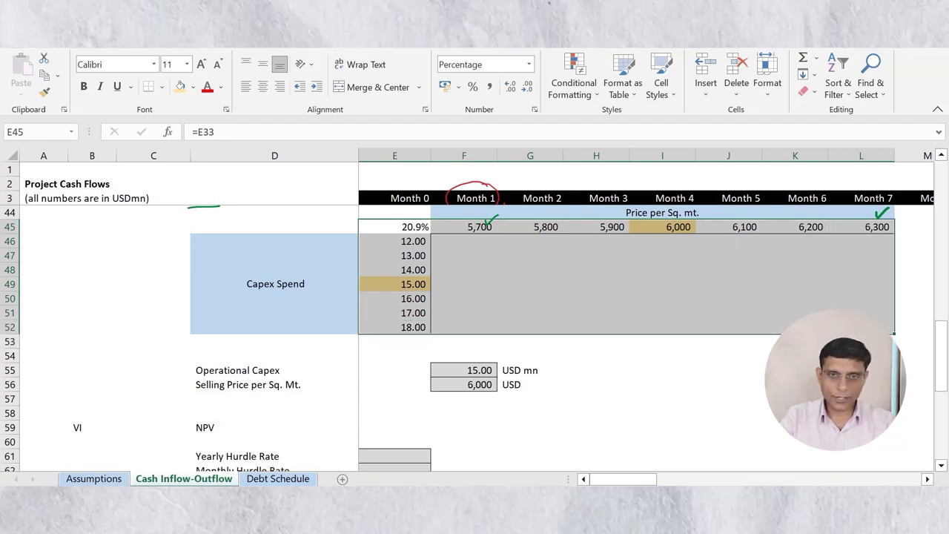
key("alt+a")
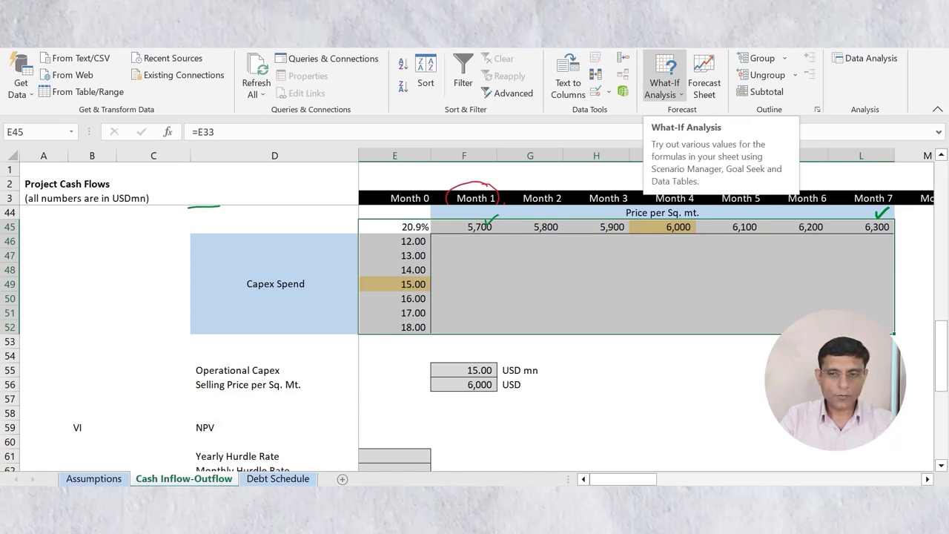
left_click(665, 88)
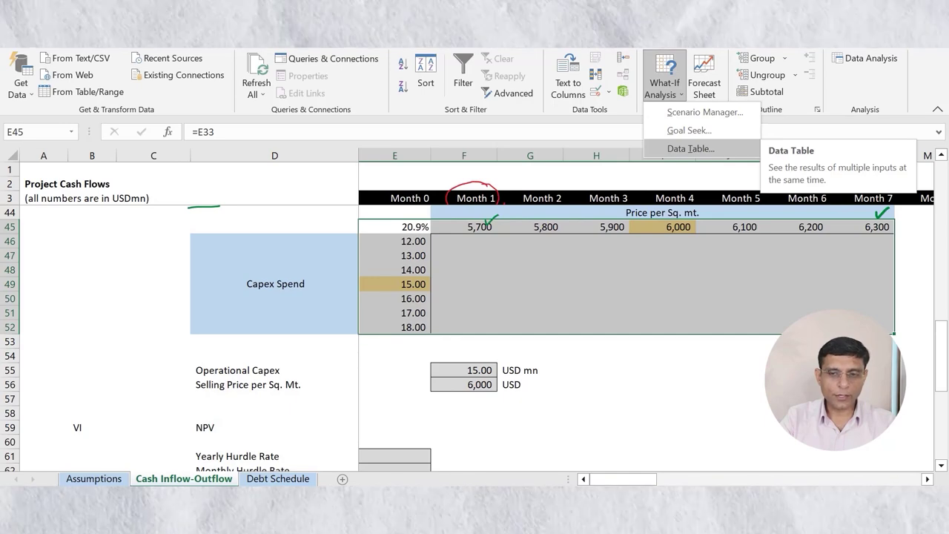
left_click(688, 149)
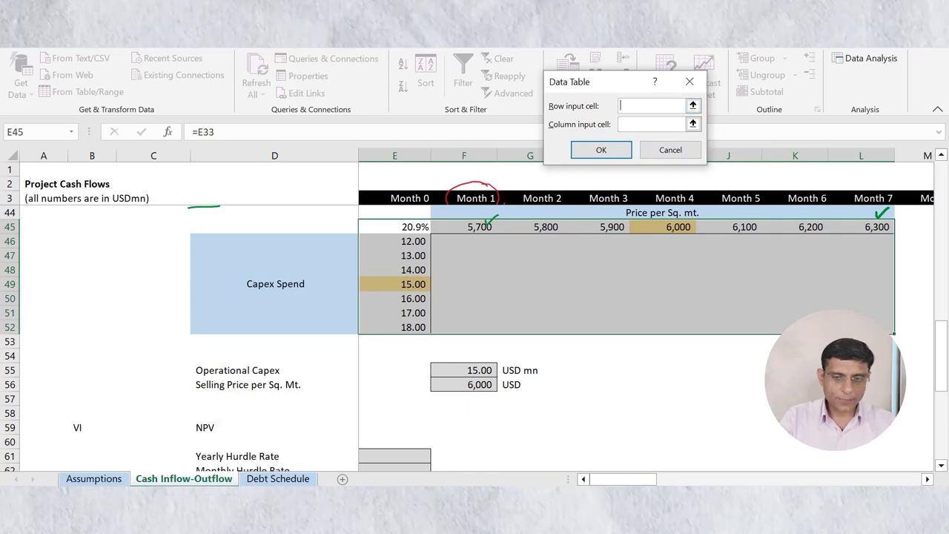
left_click(464, 385)
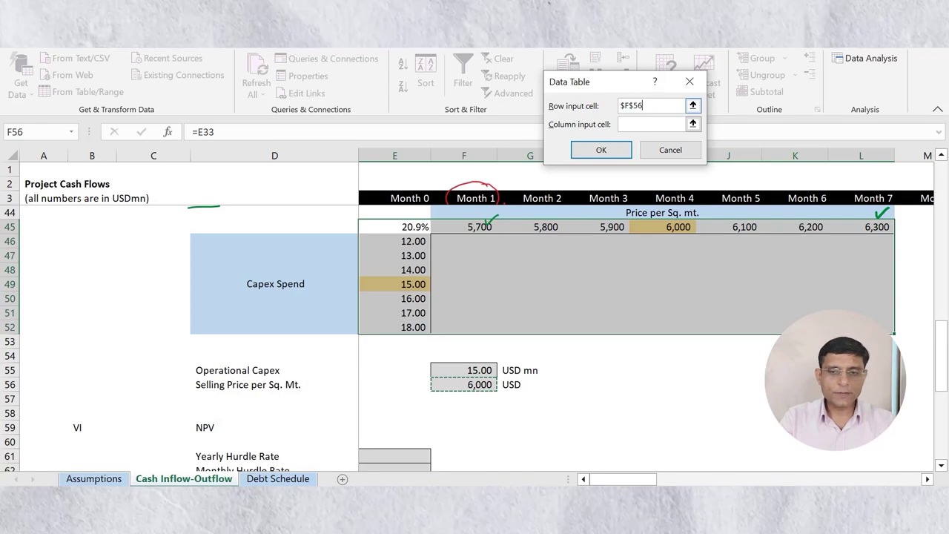
left_click(654, 124)
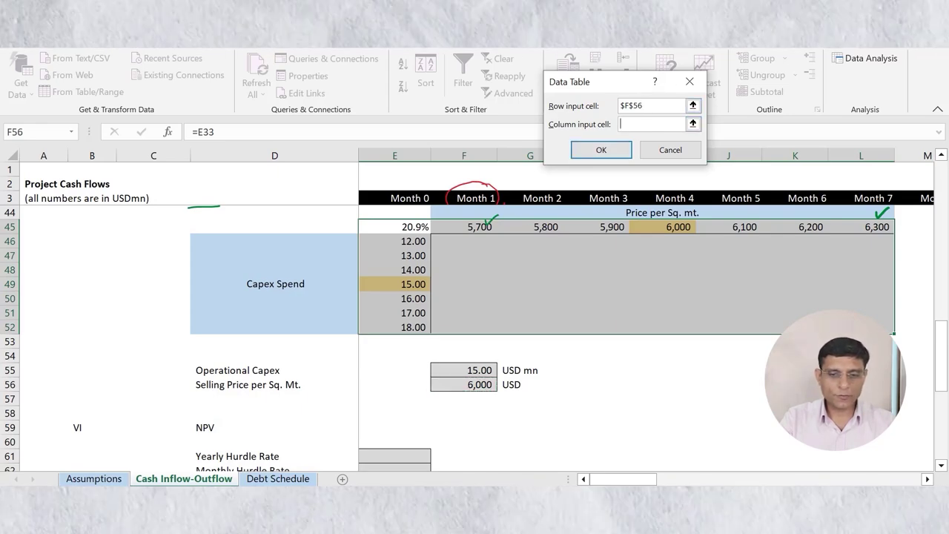
left_click(464, 370)
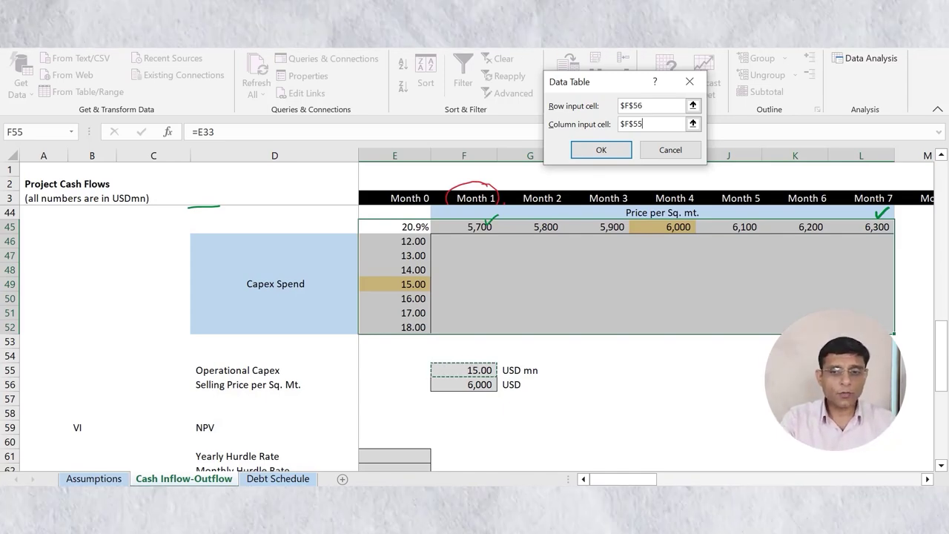
key("Return")
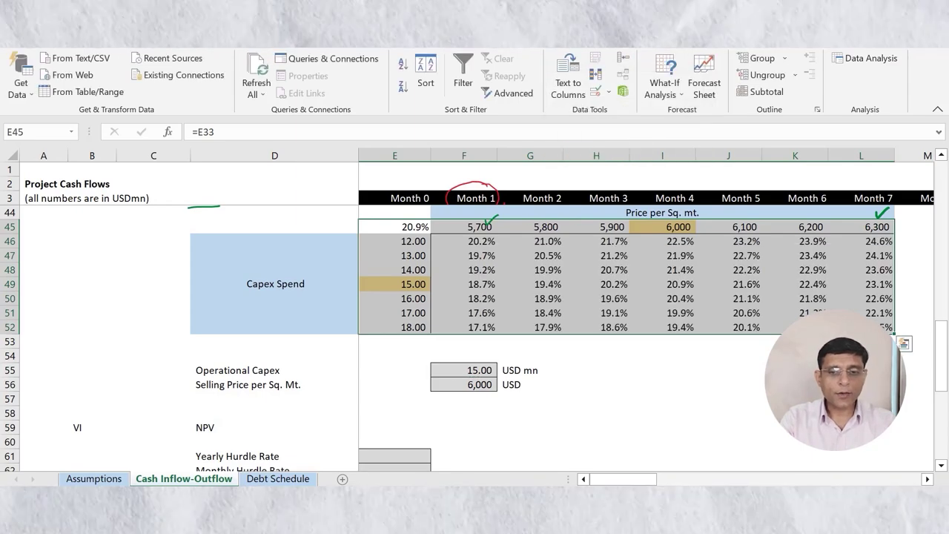
Examine how Deal IRR in F46:L52 responds to higher and lower prices per sq. mt. and capex spends around the base case
left_click(662, 299)
left_click_drag(464, 241, 860, 327)
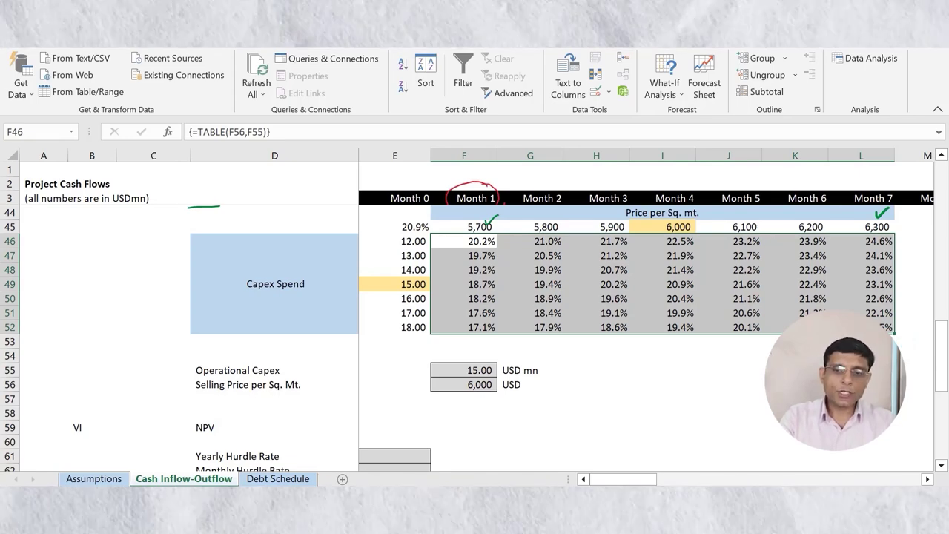
left_click_drag(662, 227, 876, 226)
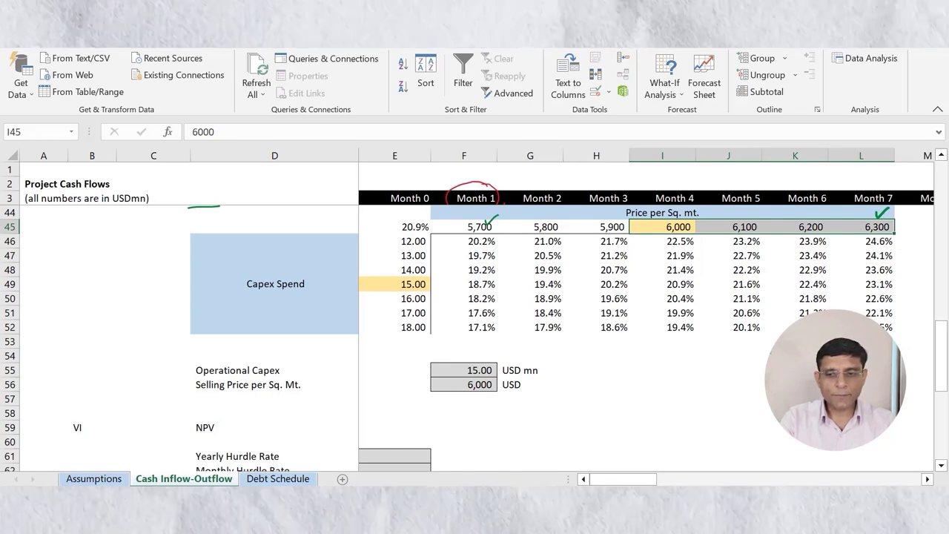
left_click_drag(663, 242, 869, 243)
left_click_drag(608, 227, 478, 227)
left_click_drag(608, 242, 478, 242)
left_click(401, 284)
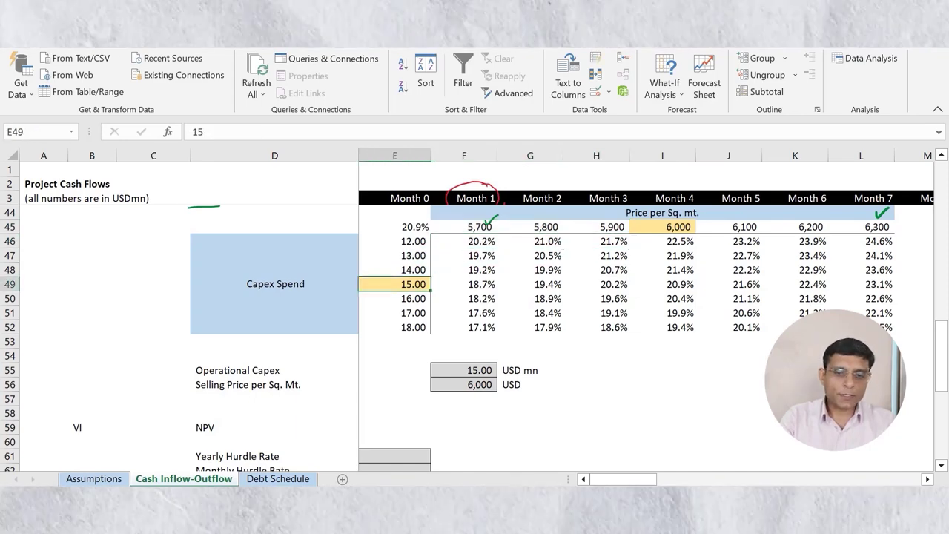
left_click_drag(400, 298, 401, 327)
left_click_drag(464, 298, 464, 327)
left_click_drag(401, 284, 401, 227)
mouse_move(464, 241)
left_mouse_down()
mouse_move(464, 270)
mouse_move(464, 227)
left_mouse_up()
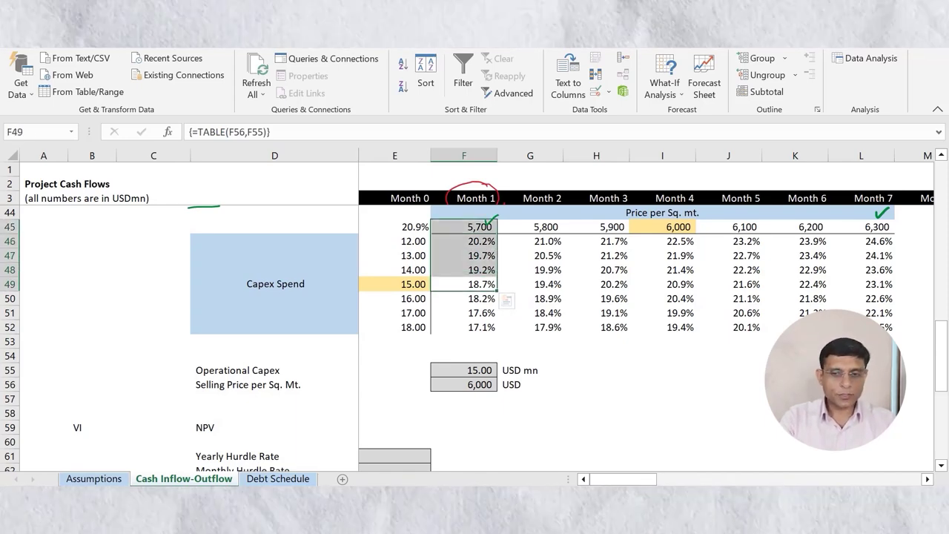
Fill the base-case Deal IRR cell I49, at price 6,000 and capex 15.00, with light gold
left_click(663, 227)
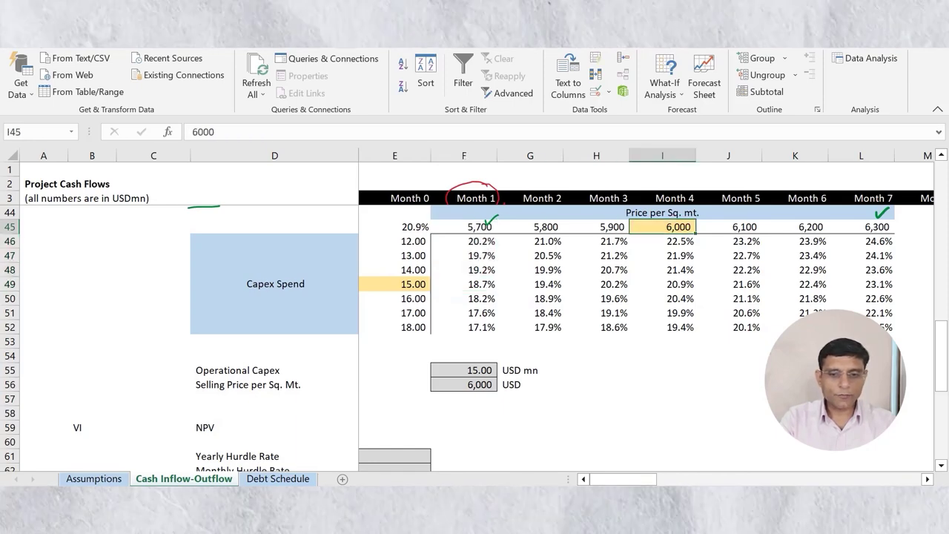
left_click(395, 284)
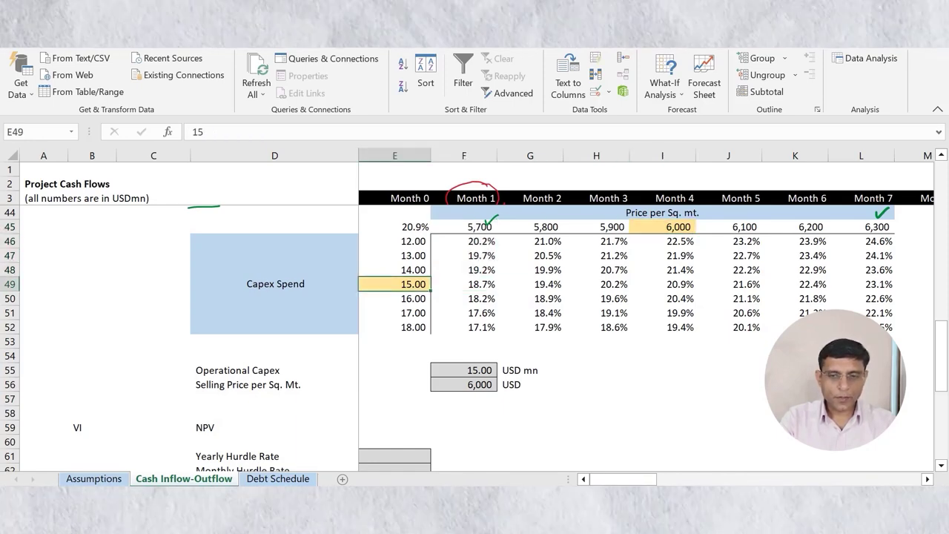
left_click(663, 284)
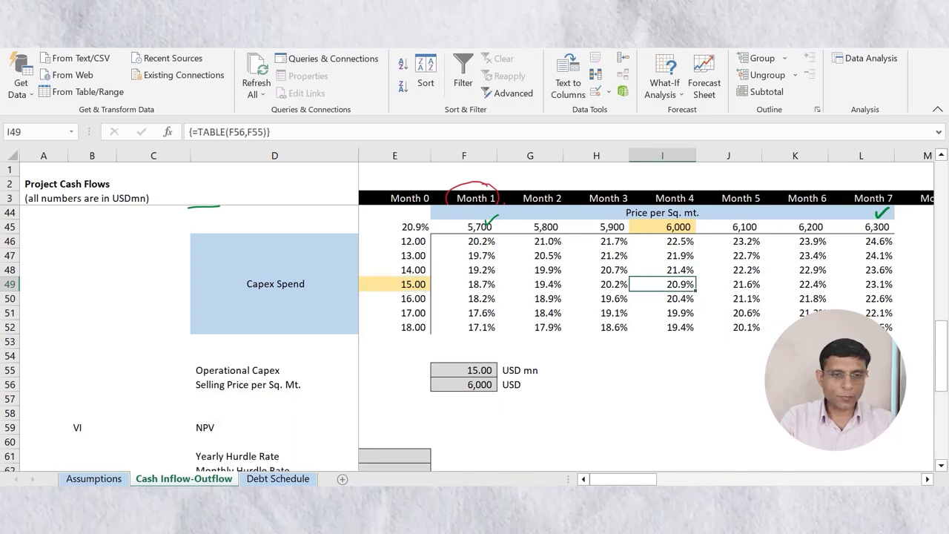
left_click(55, 40)
left_click(180, 87)
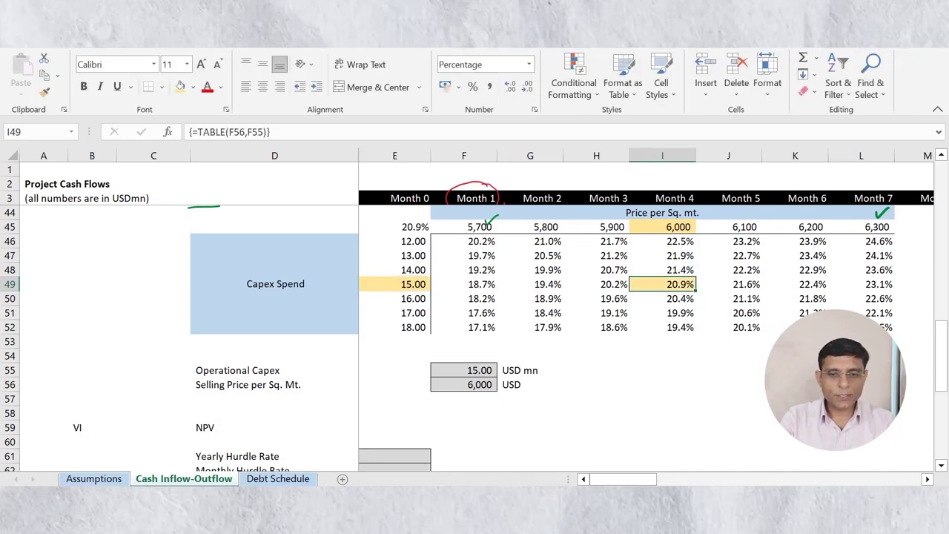
Compare the yearly Deal IRR in E33 with the sensitivity results in F46:L52
scroll(474, 334, "up", 5)
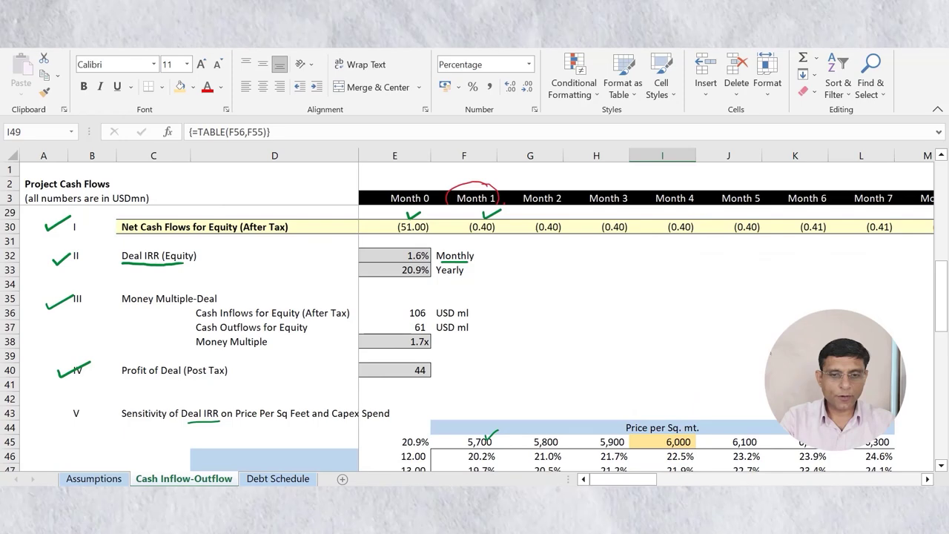
left_click(395, 270)
scroll(475, 311, "down", 4)
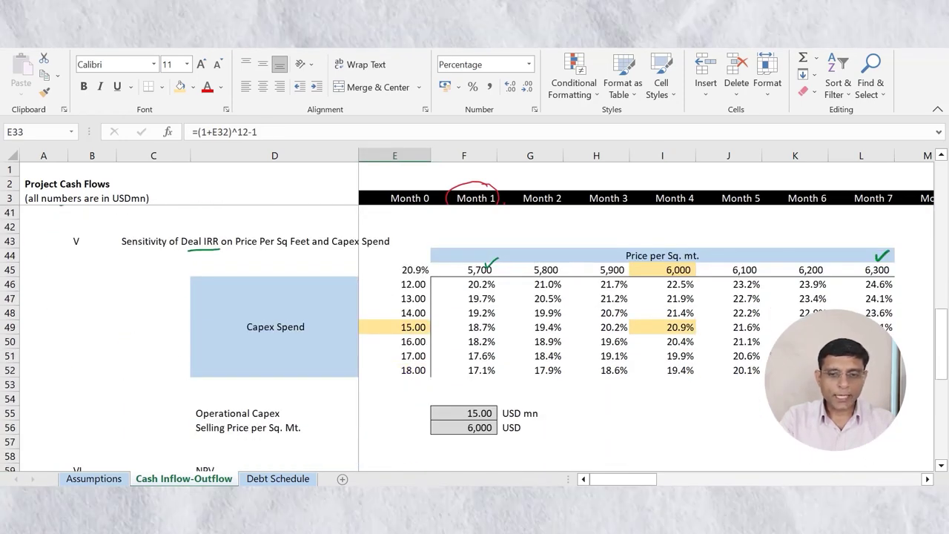
left_click_drag(463, 284, 875, 370)
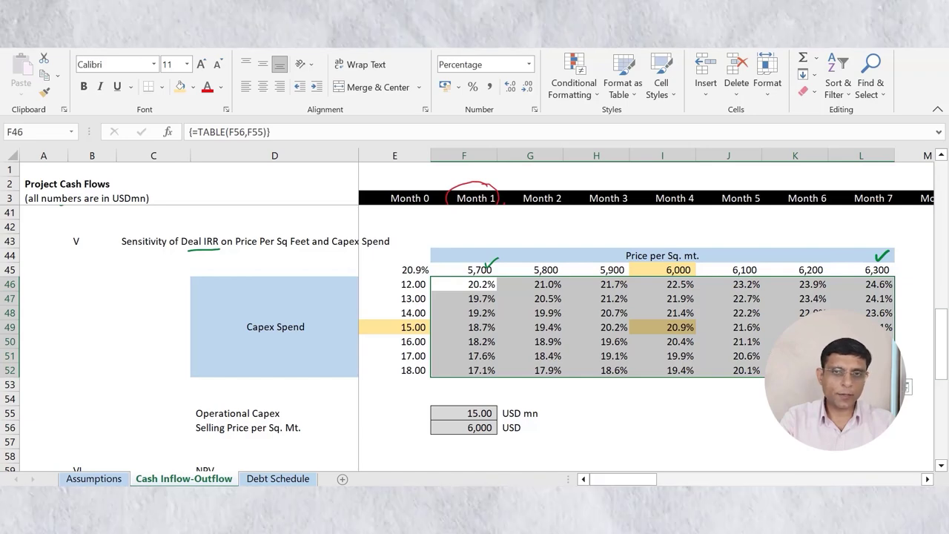
Fill the best-case Deal IRR cell L46, at price 6,300 and capex 12.00, with standard green
left_click(861, 270)
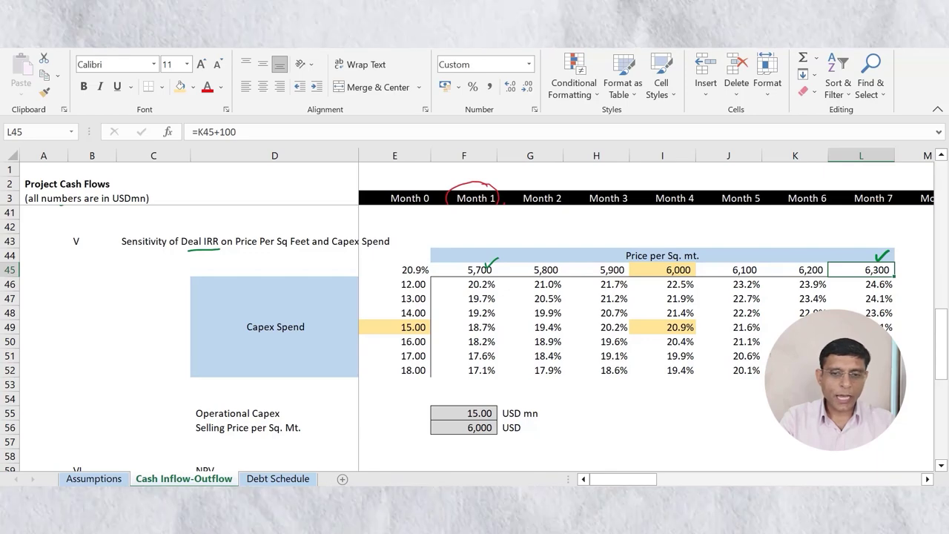
left_click(395, 285)
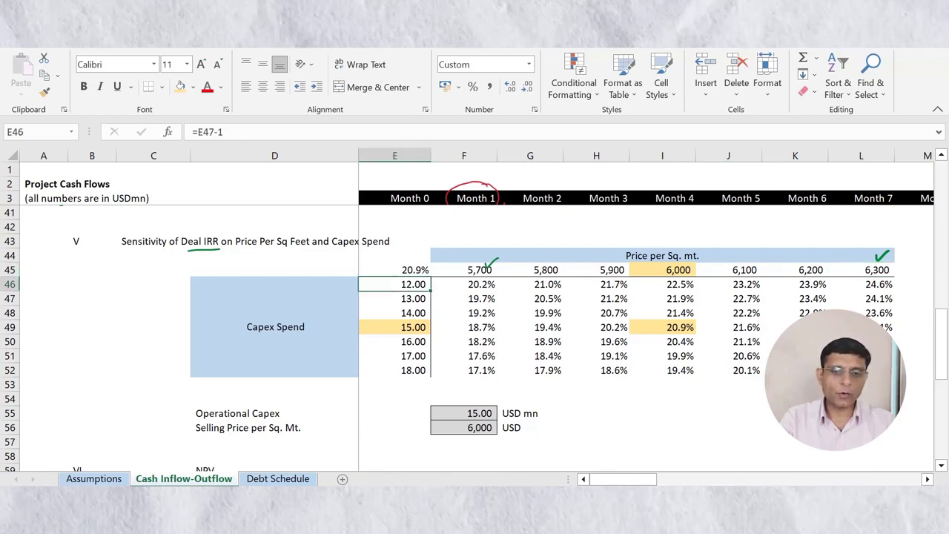
left_click(395, 327)
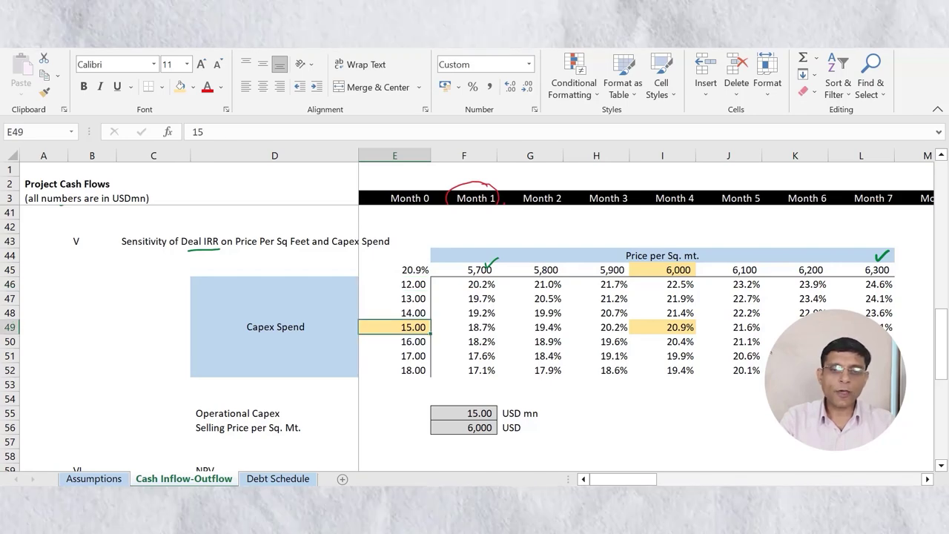
left_click(395, 285)
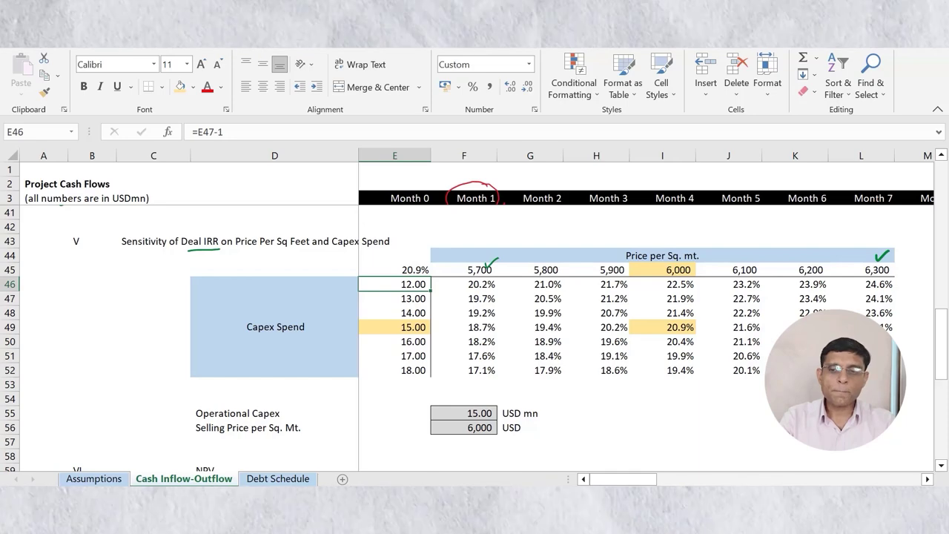
left_click(862, 285)
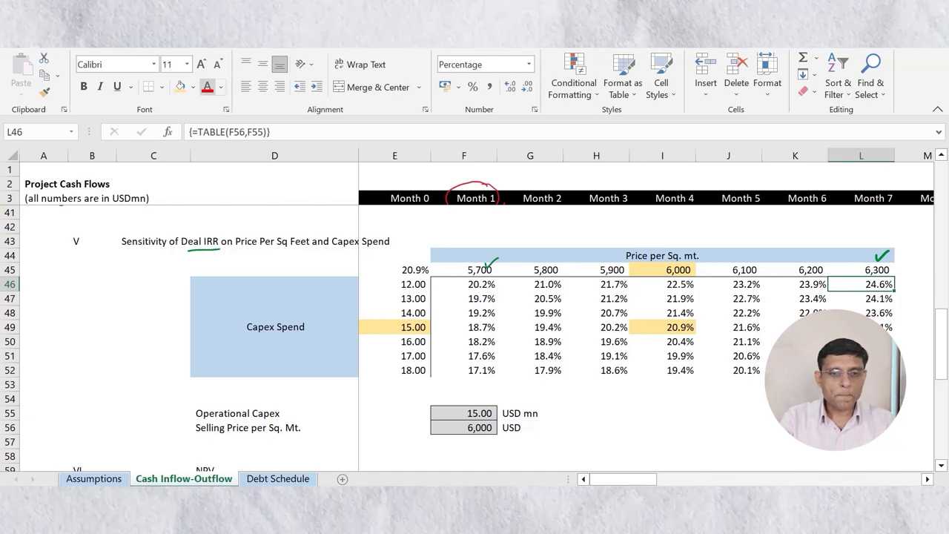
left_click(193, 87)
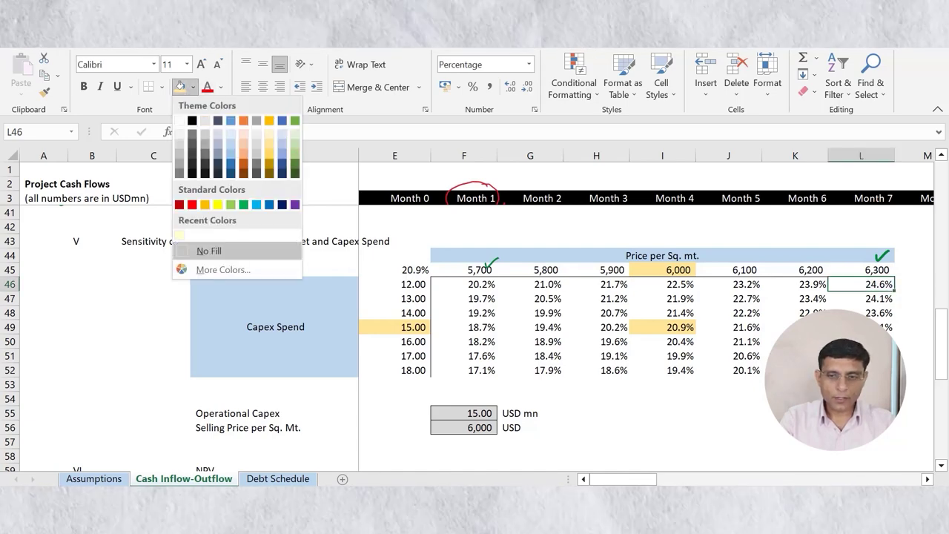
left_click(243, 204)
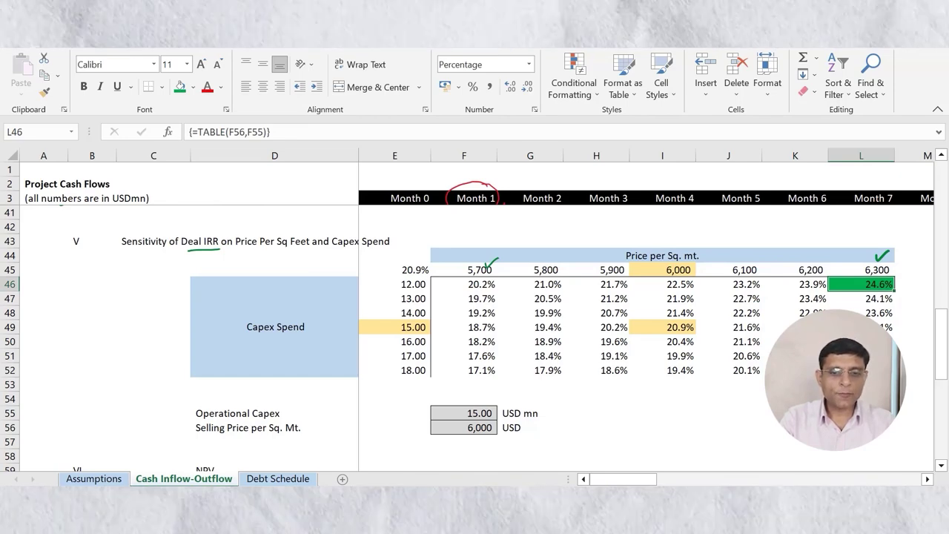
Fill the worst-case Deal IRR cell F52, at price 5,700 and capex 18.00, with standard red
left_click_drag(394, 327, 394, 370)
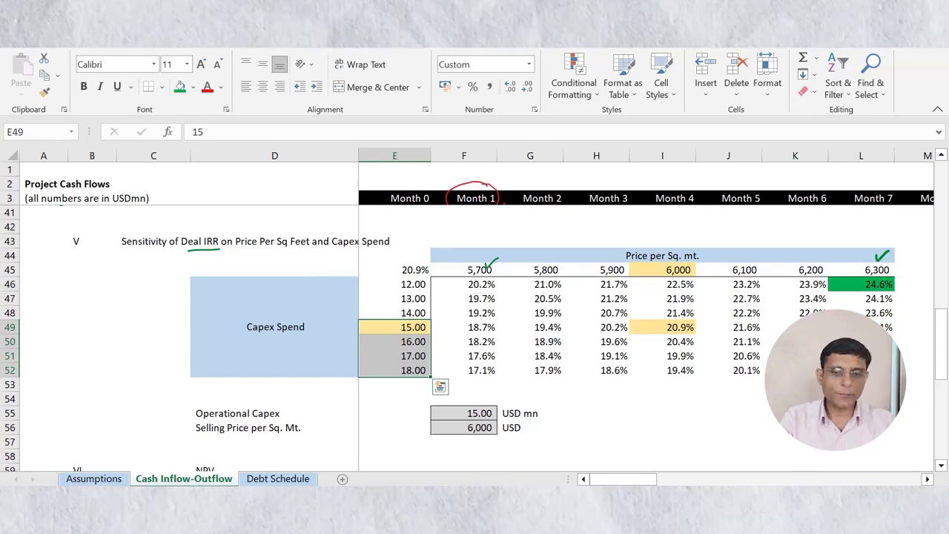
left_click(395, 370)
left_click(465, 370)
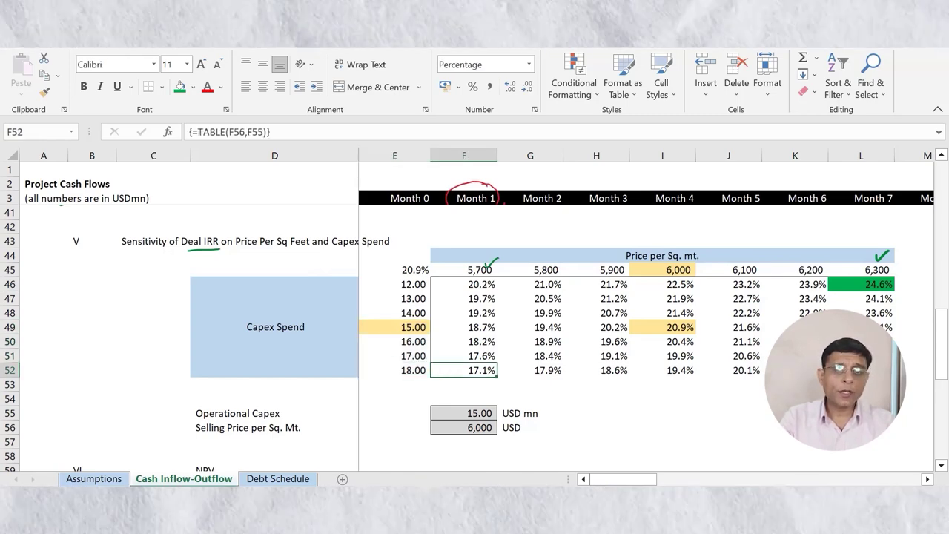
left_click_drag(662, 270, 467, 270)
left_click(467, 270)
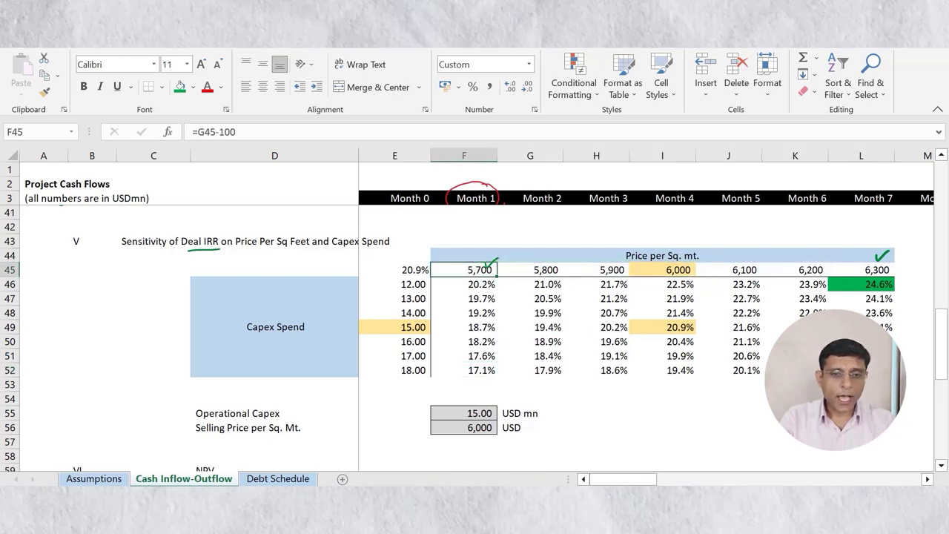
left_click(464, 370)
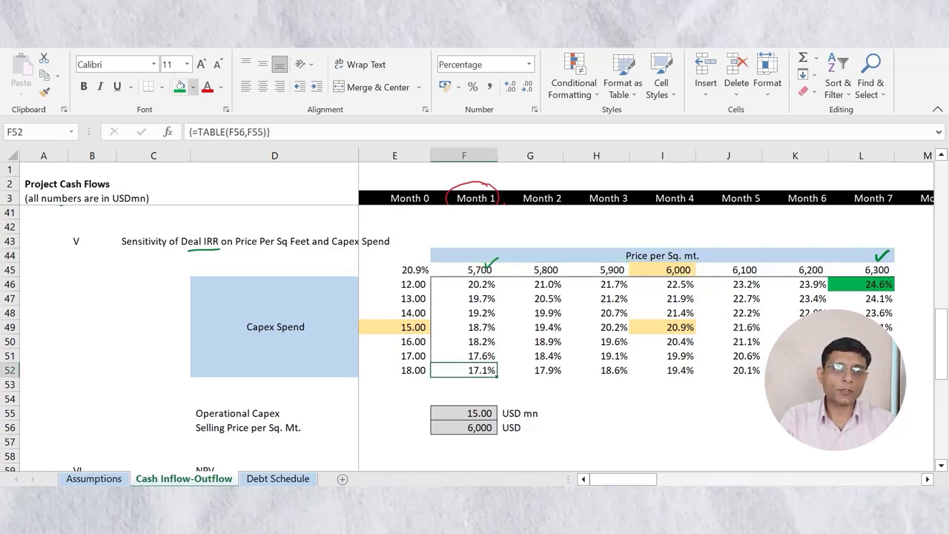
left_click(192, 86)
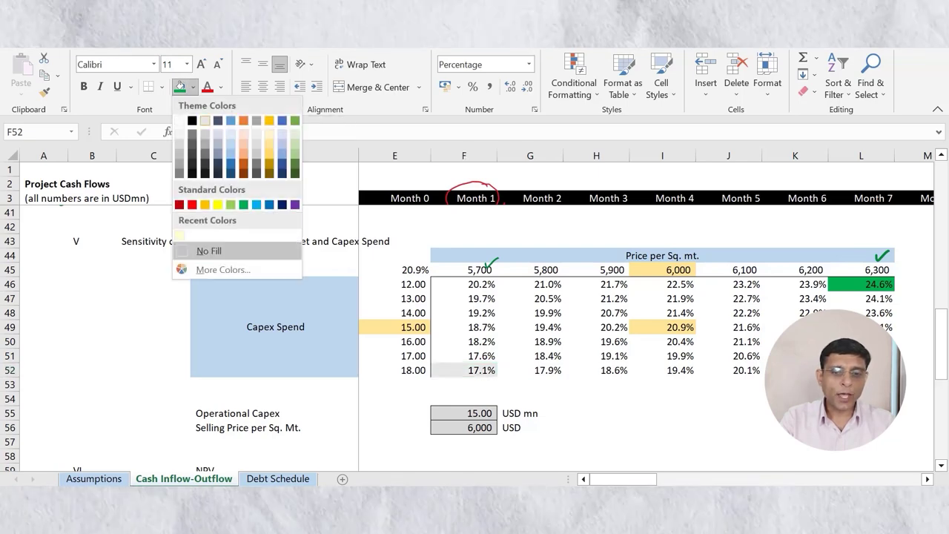
left_click(192, 205)
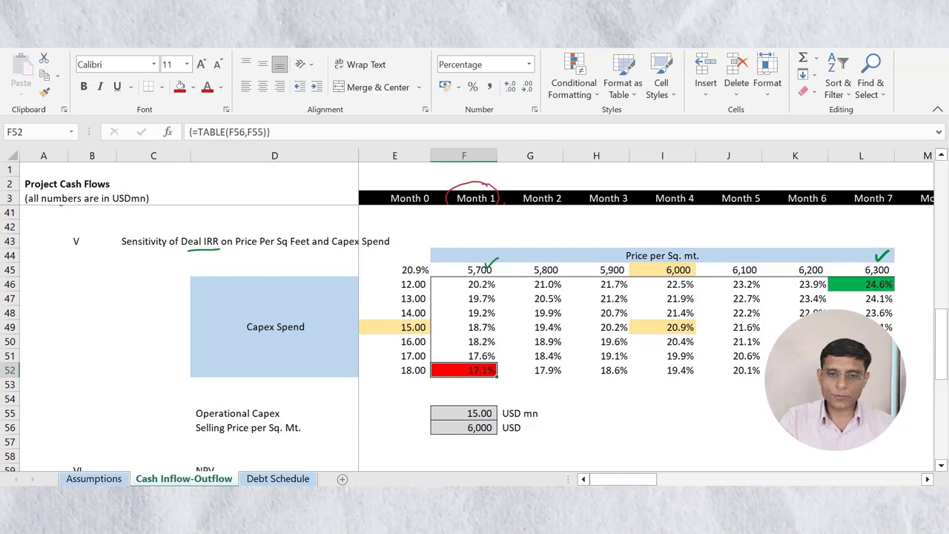
Check the yearly Deal IRR in E33 against the base price in I45 and base capex in E49
scroll(475, 326, "up", 3)
left_click(395, 227)
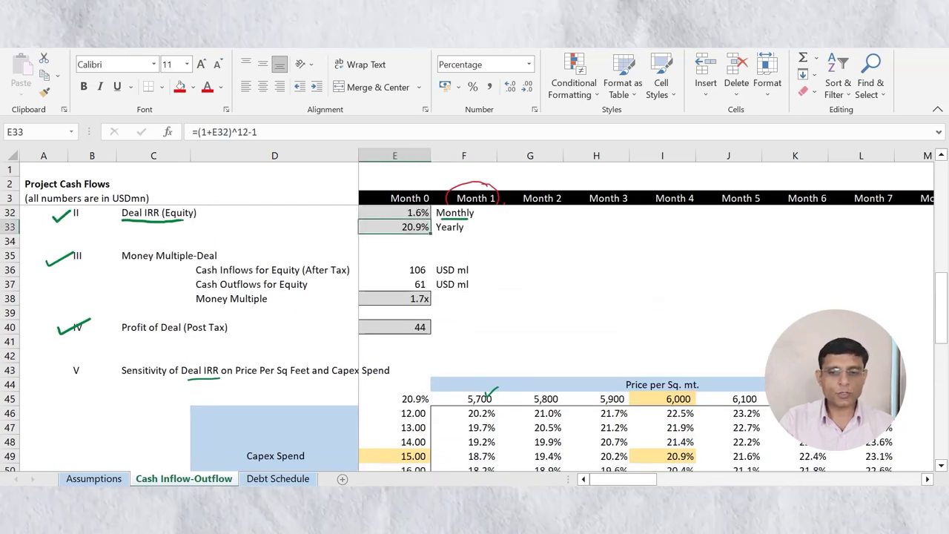
scroll(474, 326, "down", 2)
left_click(662, 313)
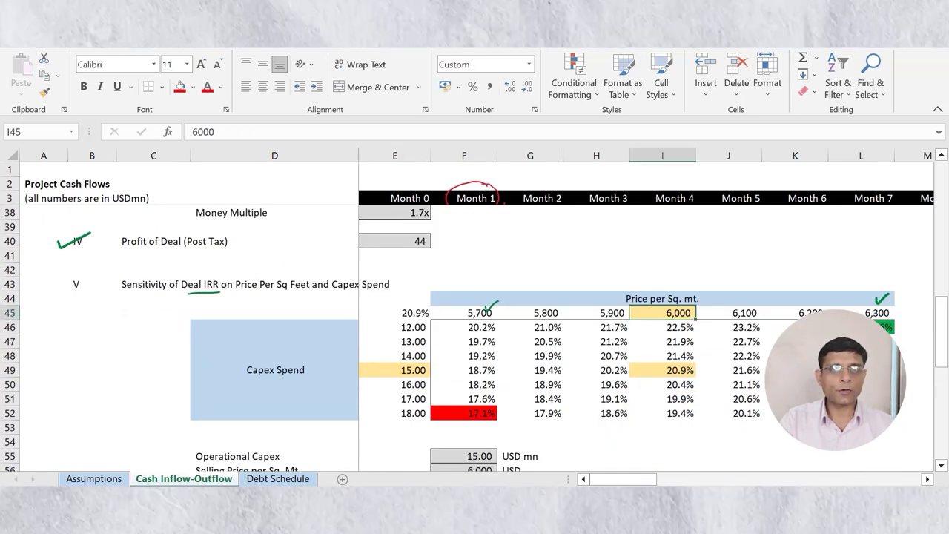
left_click(395, 370)
scroll(474, 326, "down", 1)
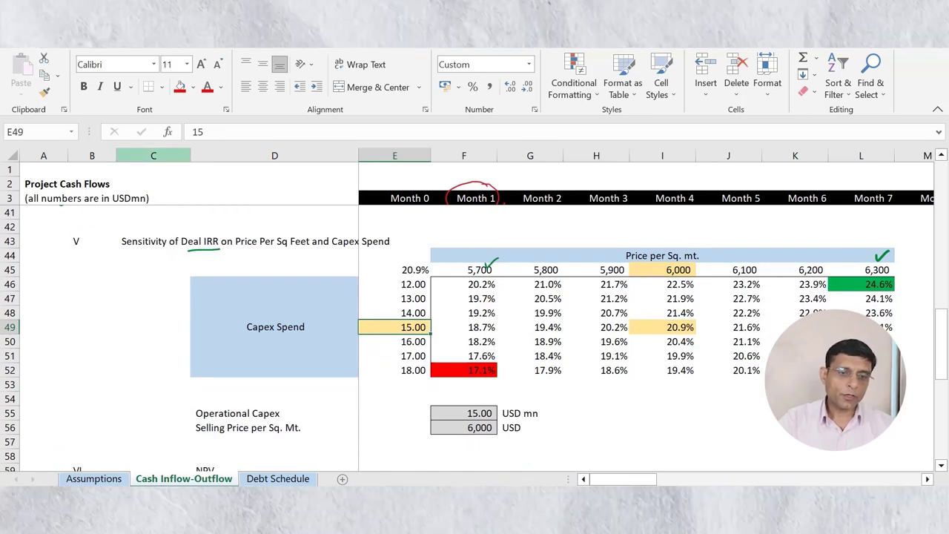
Mark section V with a green ink tick and circle Deal IRR in the sensitivity heading in row 43
left_click_drag(77, 246, 109, 235)
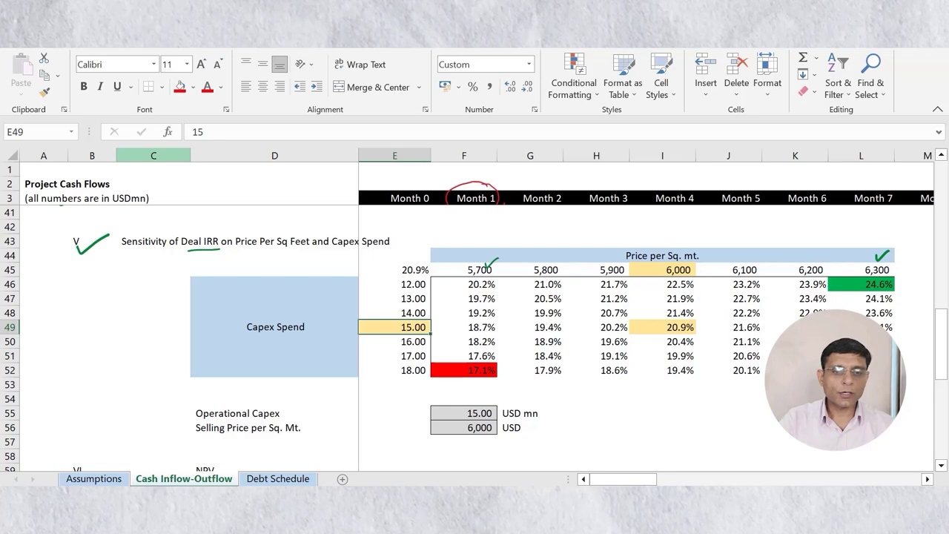
mouse_move(189, 226)
left_mouse_down()
mouse_move(226, 232)
mouse_move(198, 227)
left_mouse_up()
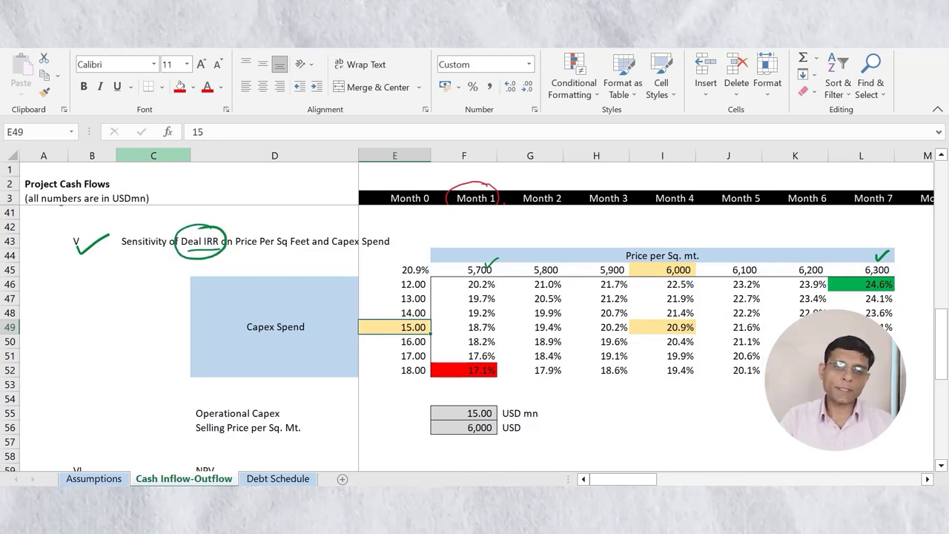
Locate the NPV section at B59 and tick item VI, NAV of the deal, in green on the PowerPoint project summary slide
scroll(475, 326, "down", 3)
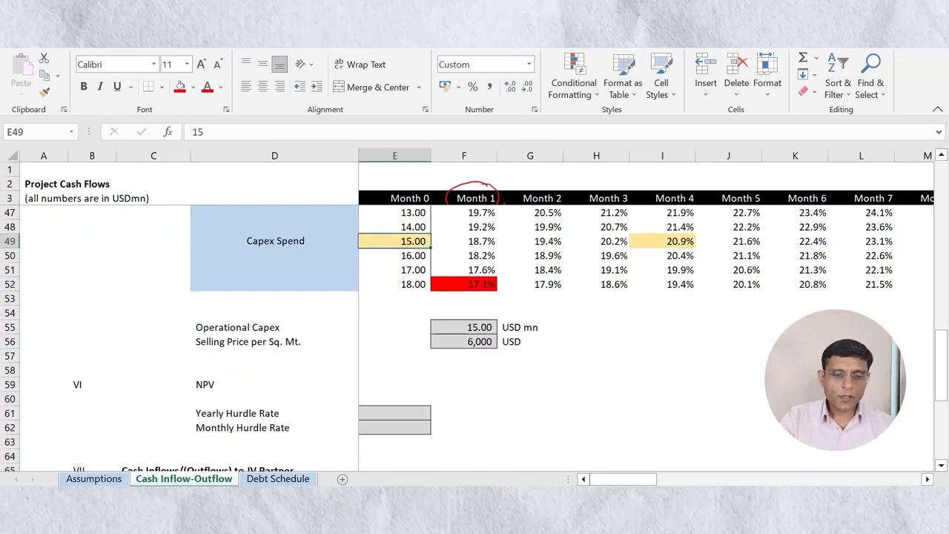
left_click(92, 341)
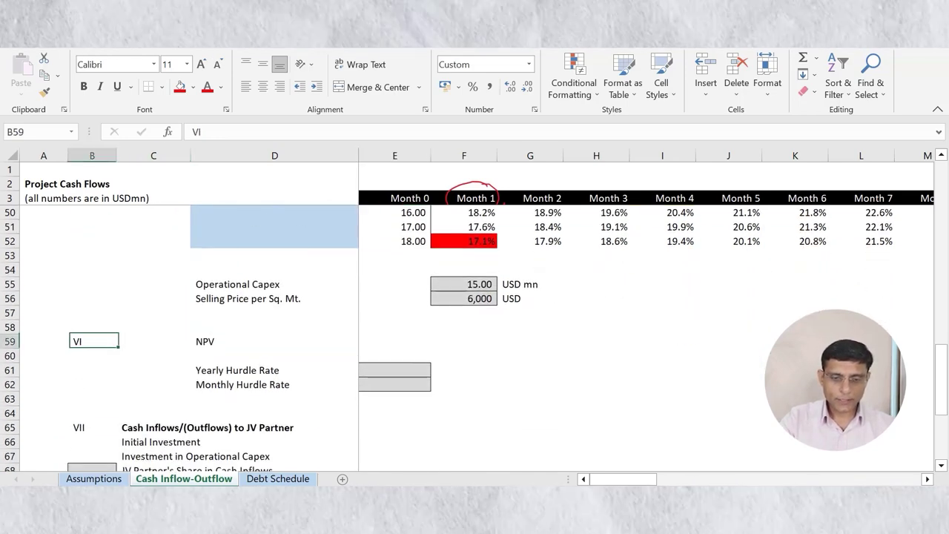
key("alt+Tab")
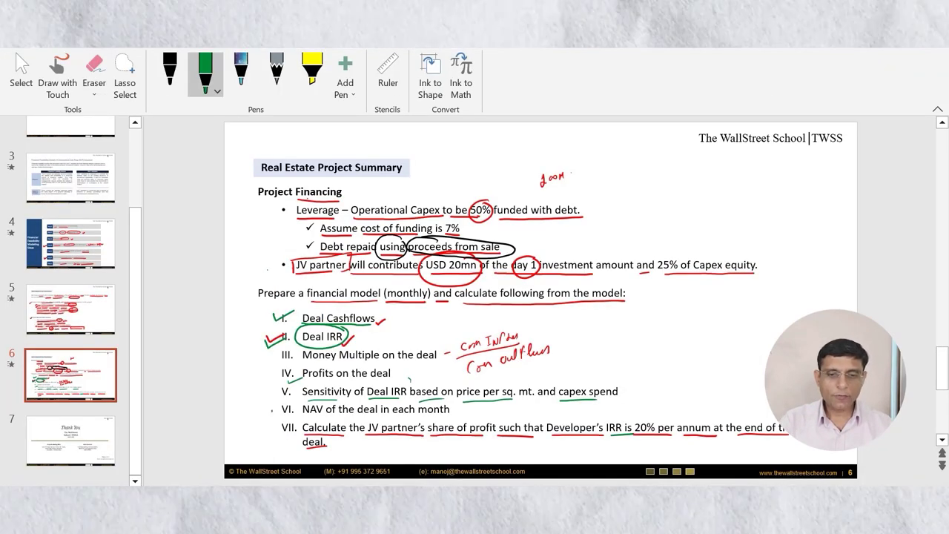
left_click_drag(272, 411, 282, 408)
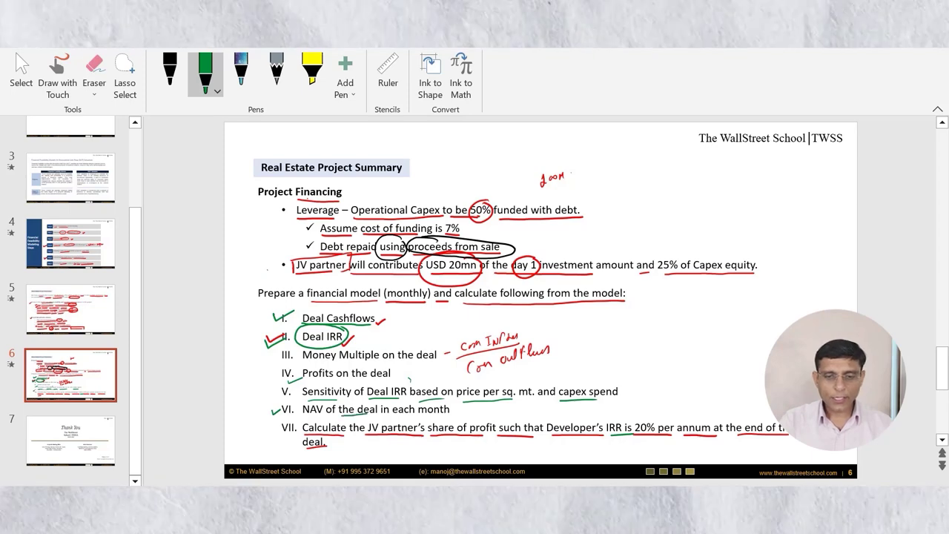